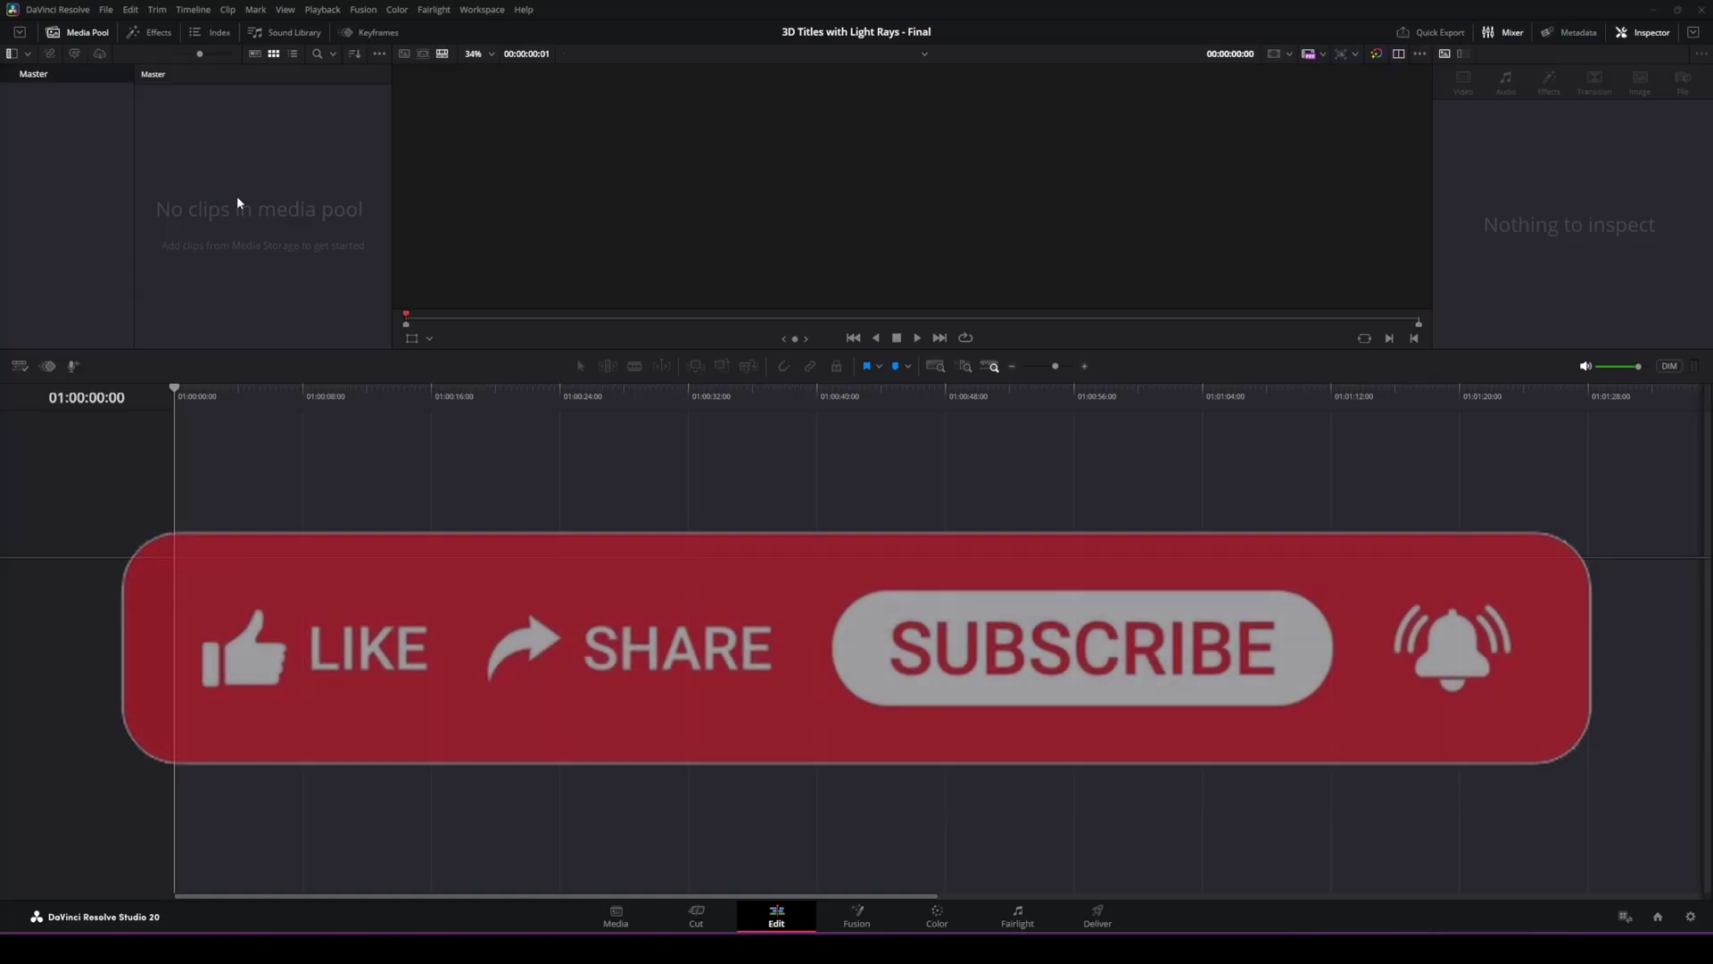
Create Fusion Composition 1 with default settings and drag it onto Timeline 1's video track
{"action": "mouse_move", "coordinate": [265, 211]}
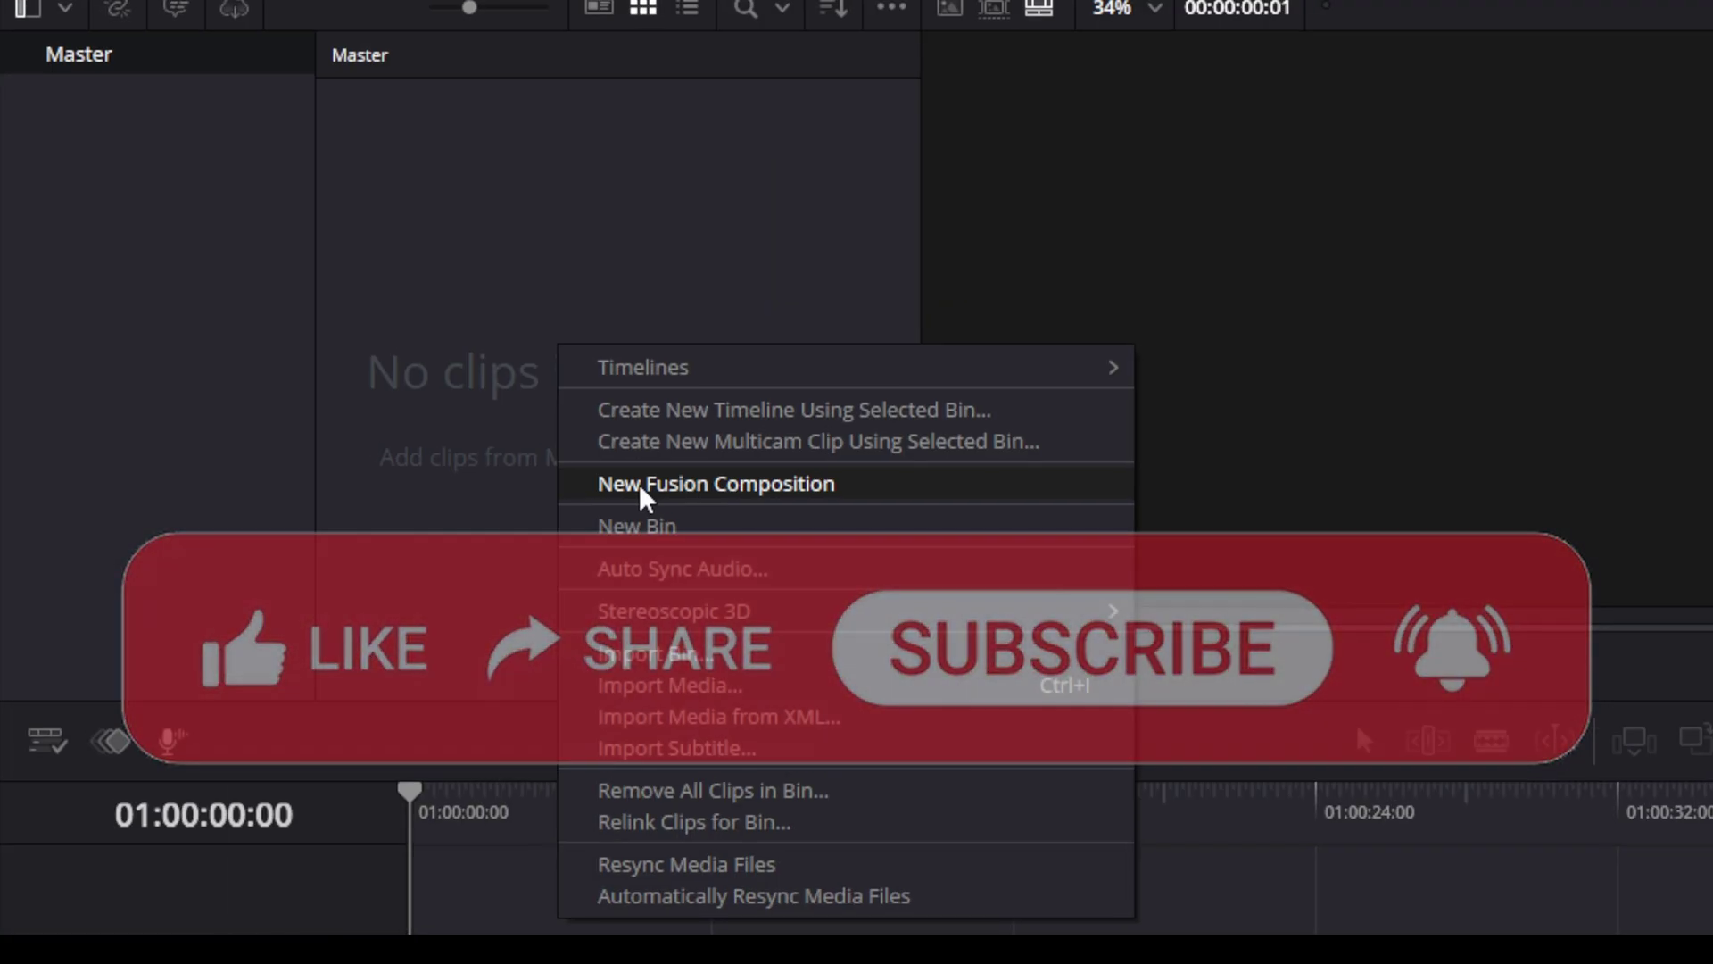
{"action": "left_click", "coordinate": [273, 258]}
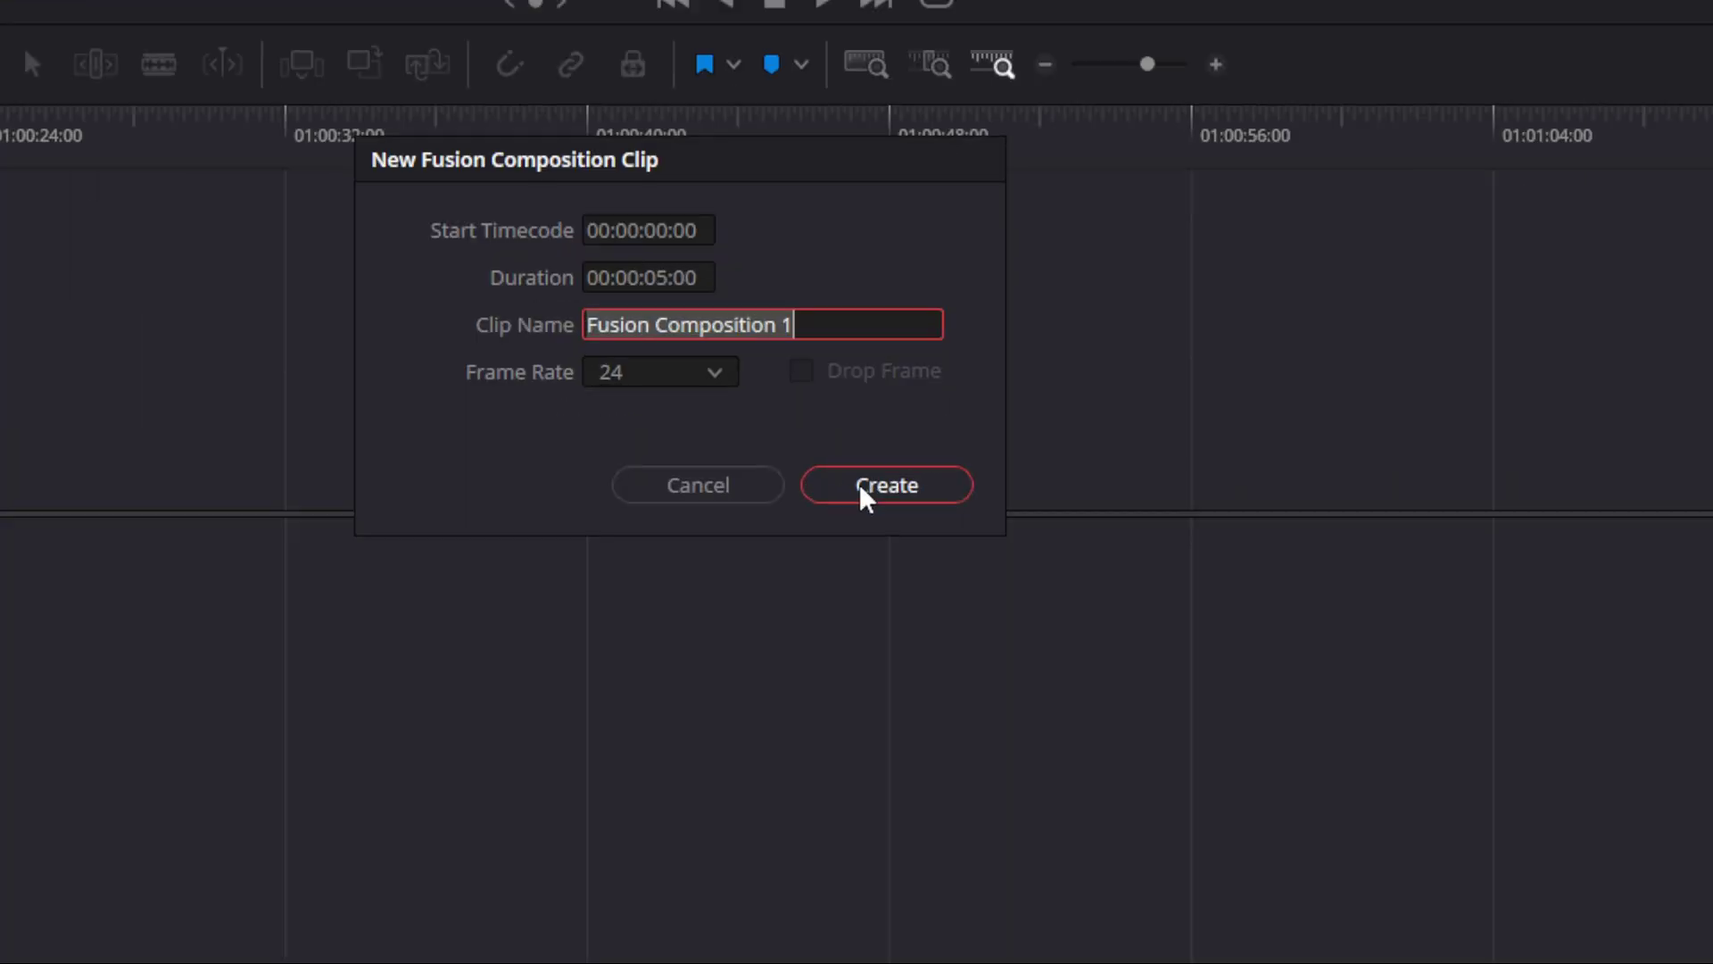
{"action": "left_click", "coordinate": [859, 484]}
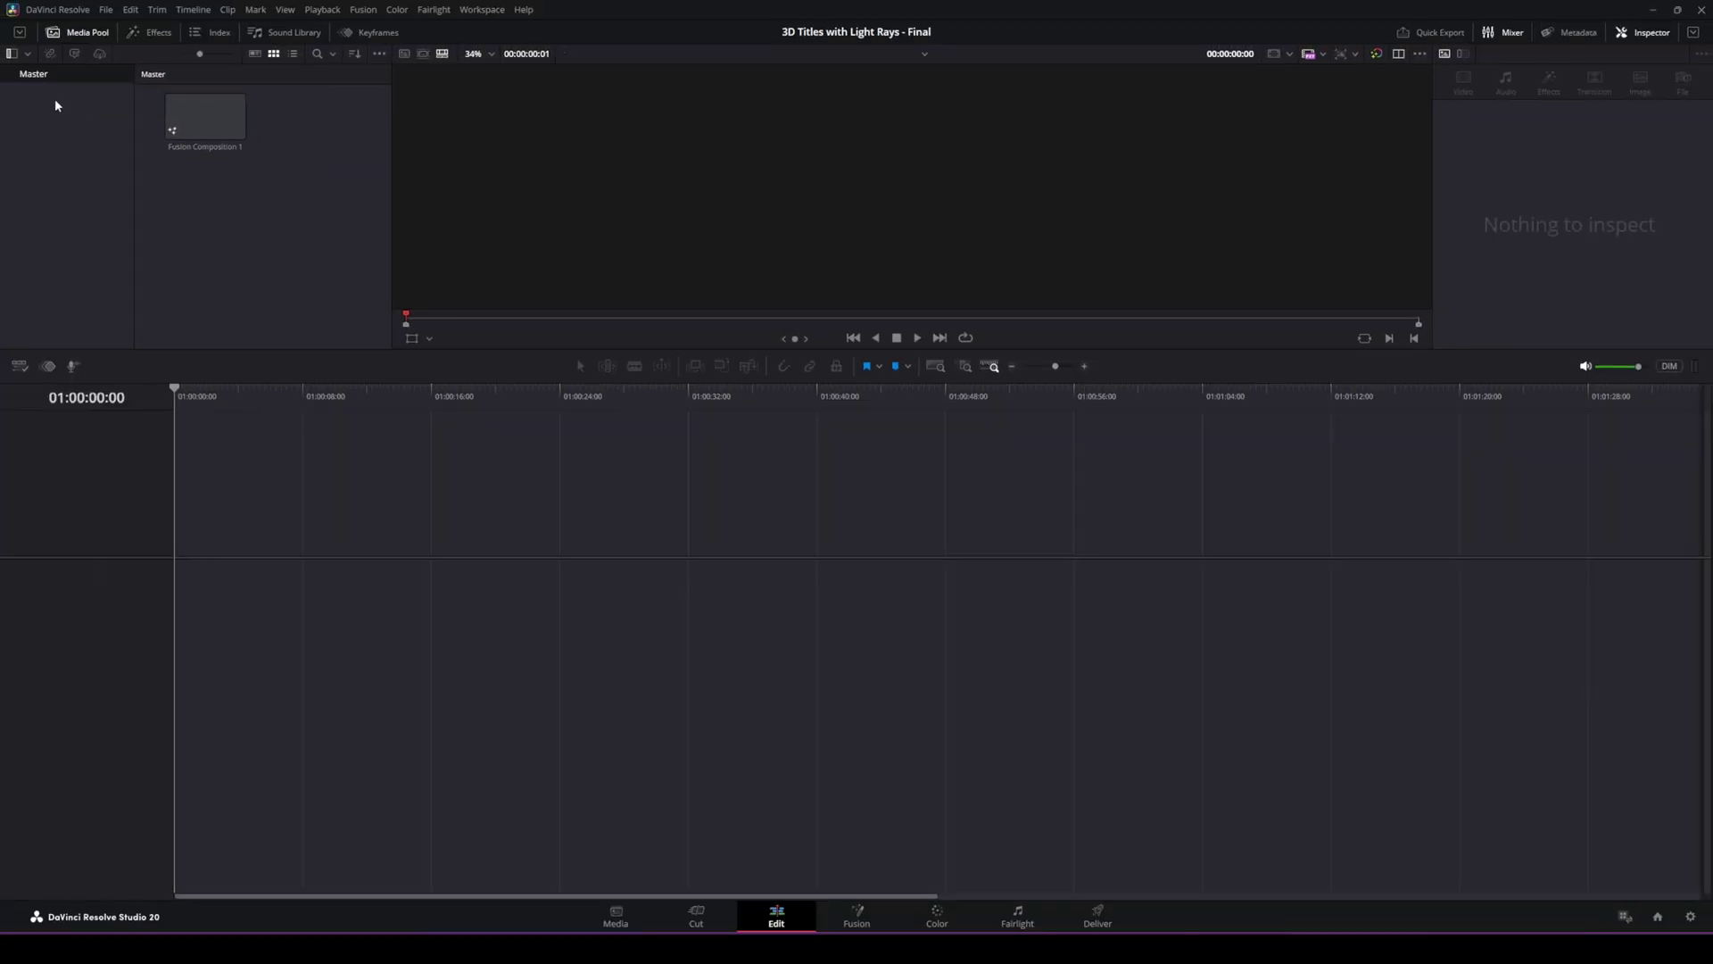
{"action": "left_click_drag", "start_coordinate": [203, 146], "coordinate": [176, 631]}
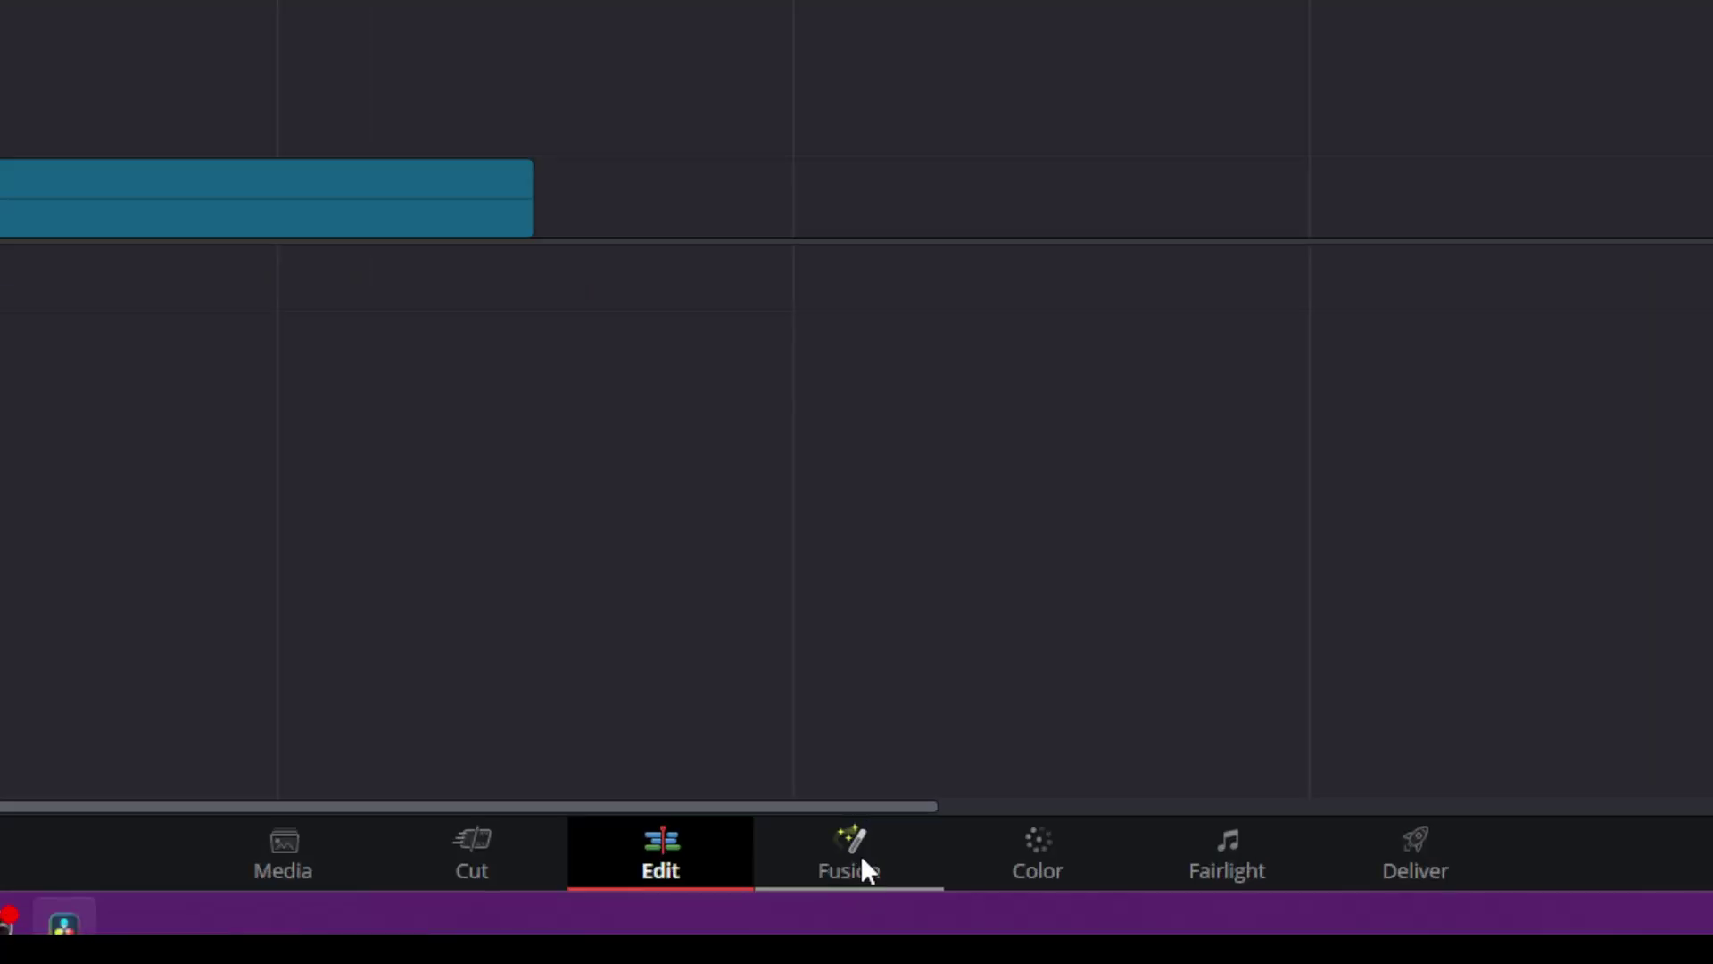
On the Fusion page, add Text3D, Merge3D and Renderer3D nodes and link Renderer3D1 to MediaOut1
{"action": "left_click", "coordinate": [855, 868]}
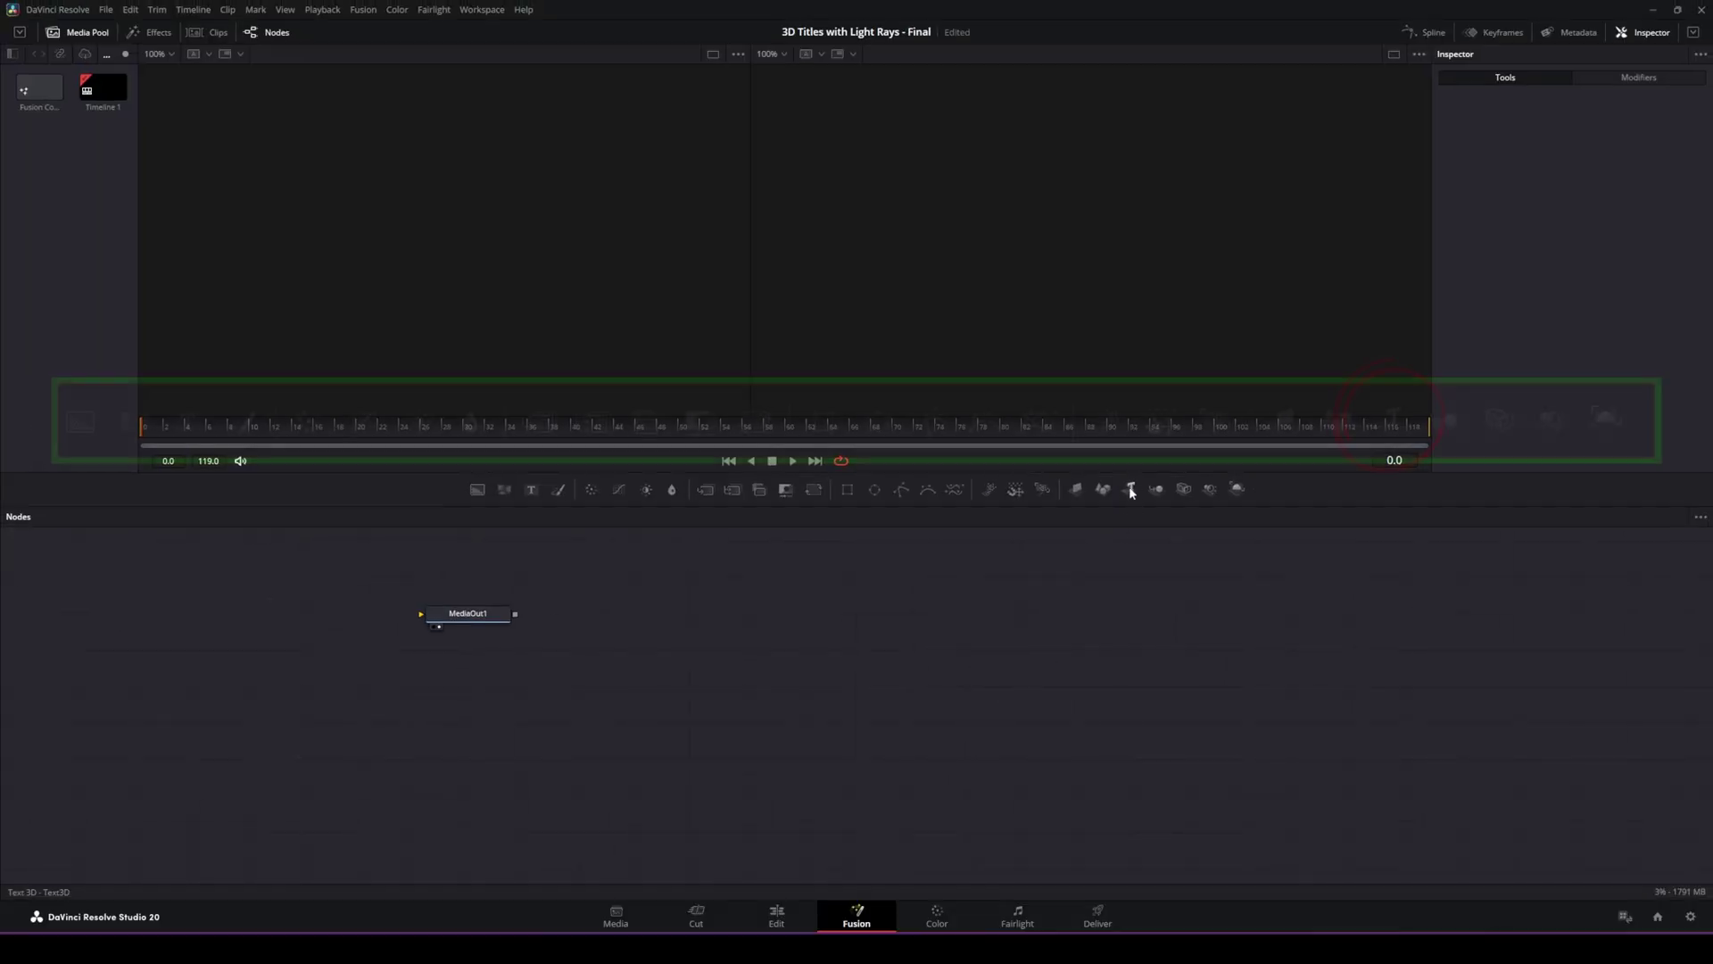
{"action": "left_click_drag", "start_coordinate": [1132, 491], "coordinate": [470, 690]}
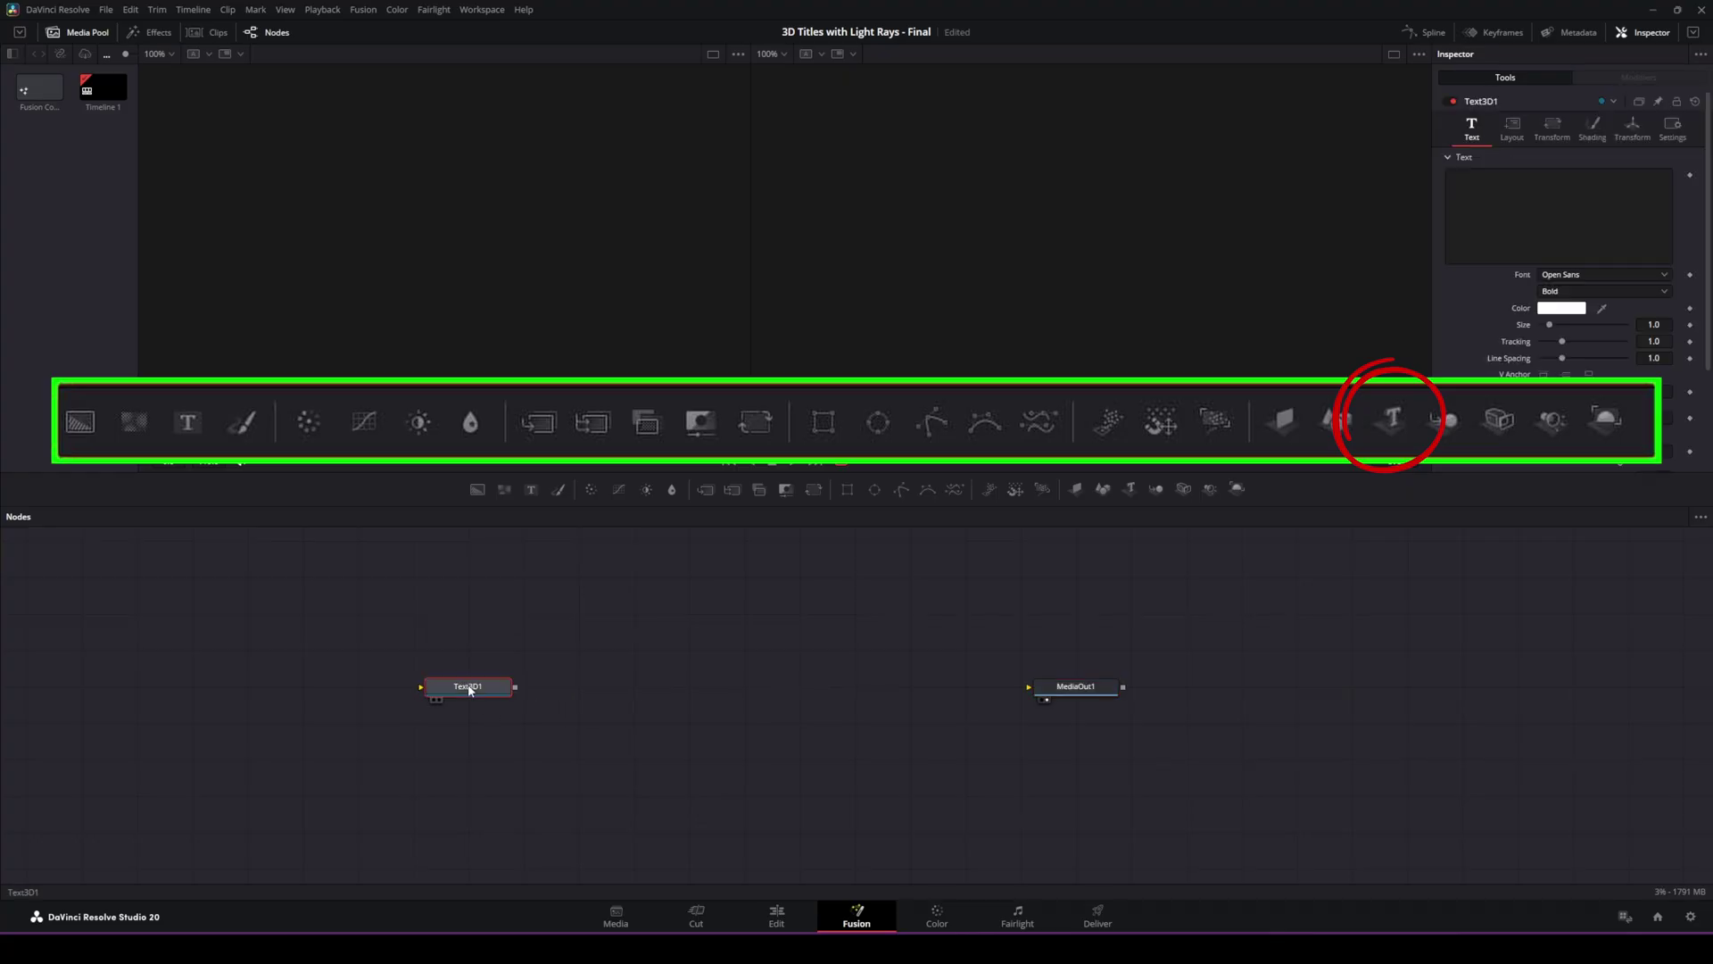
{"action": "left_click", "coordinate": [1158, 491]}
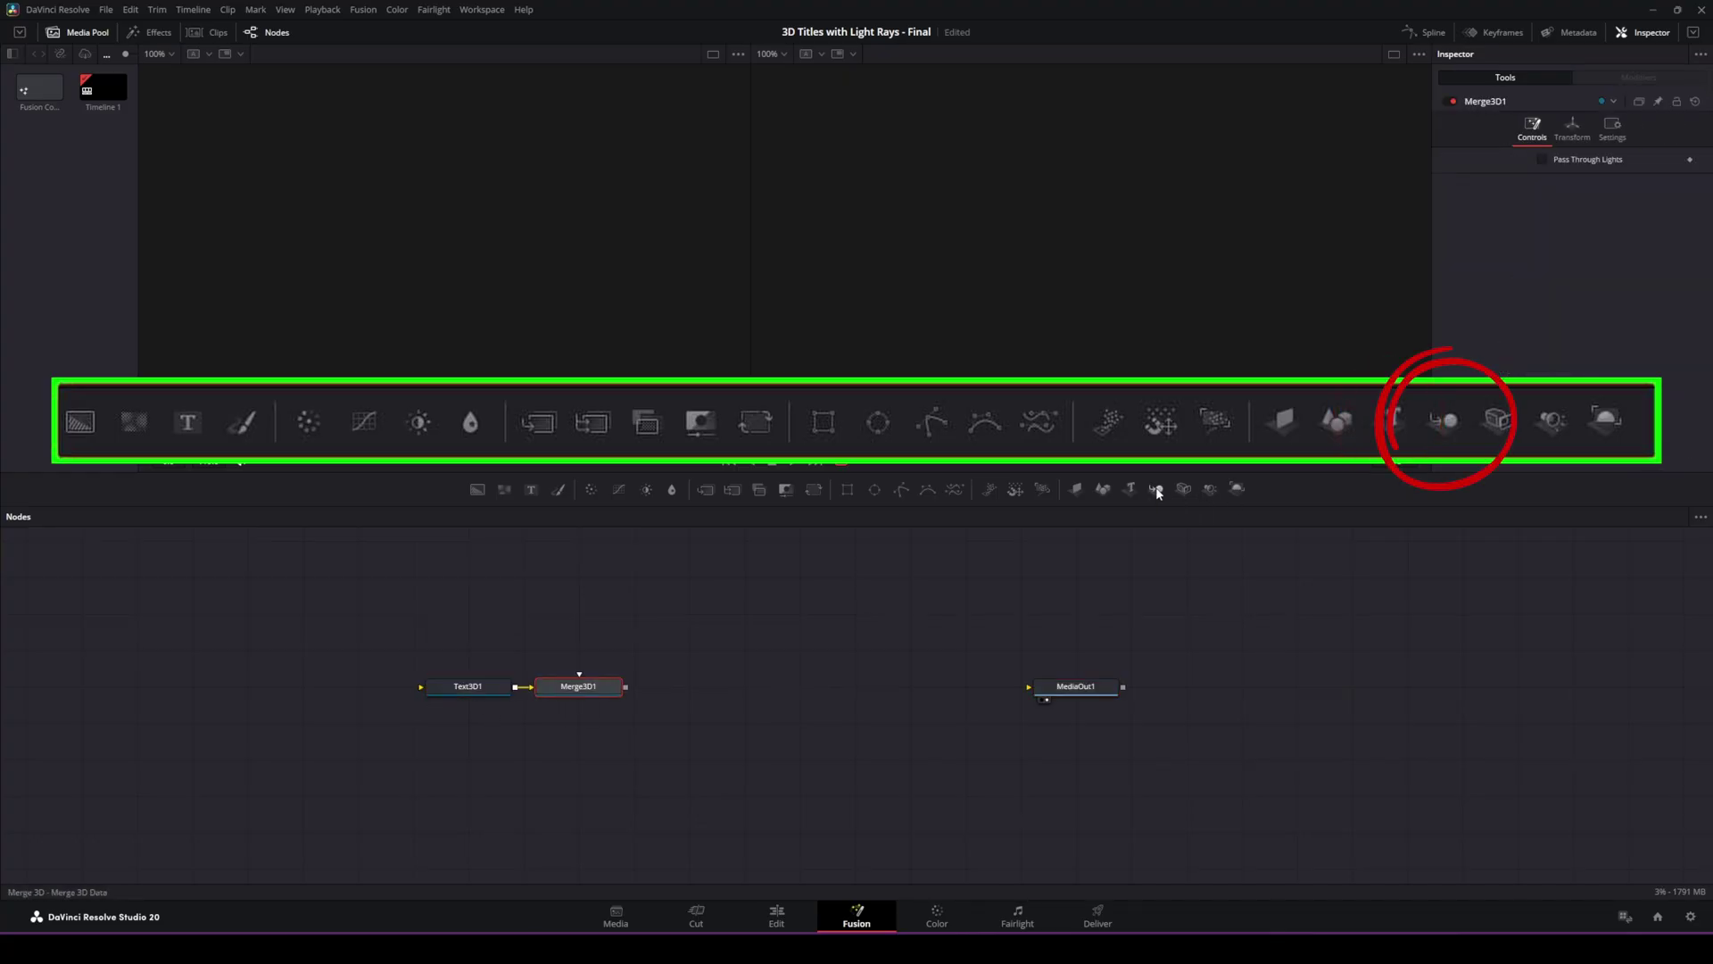
{"action": "left_click", "coordinate": [1237, 489]}
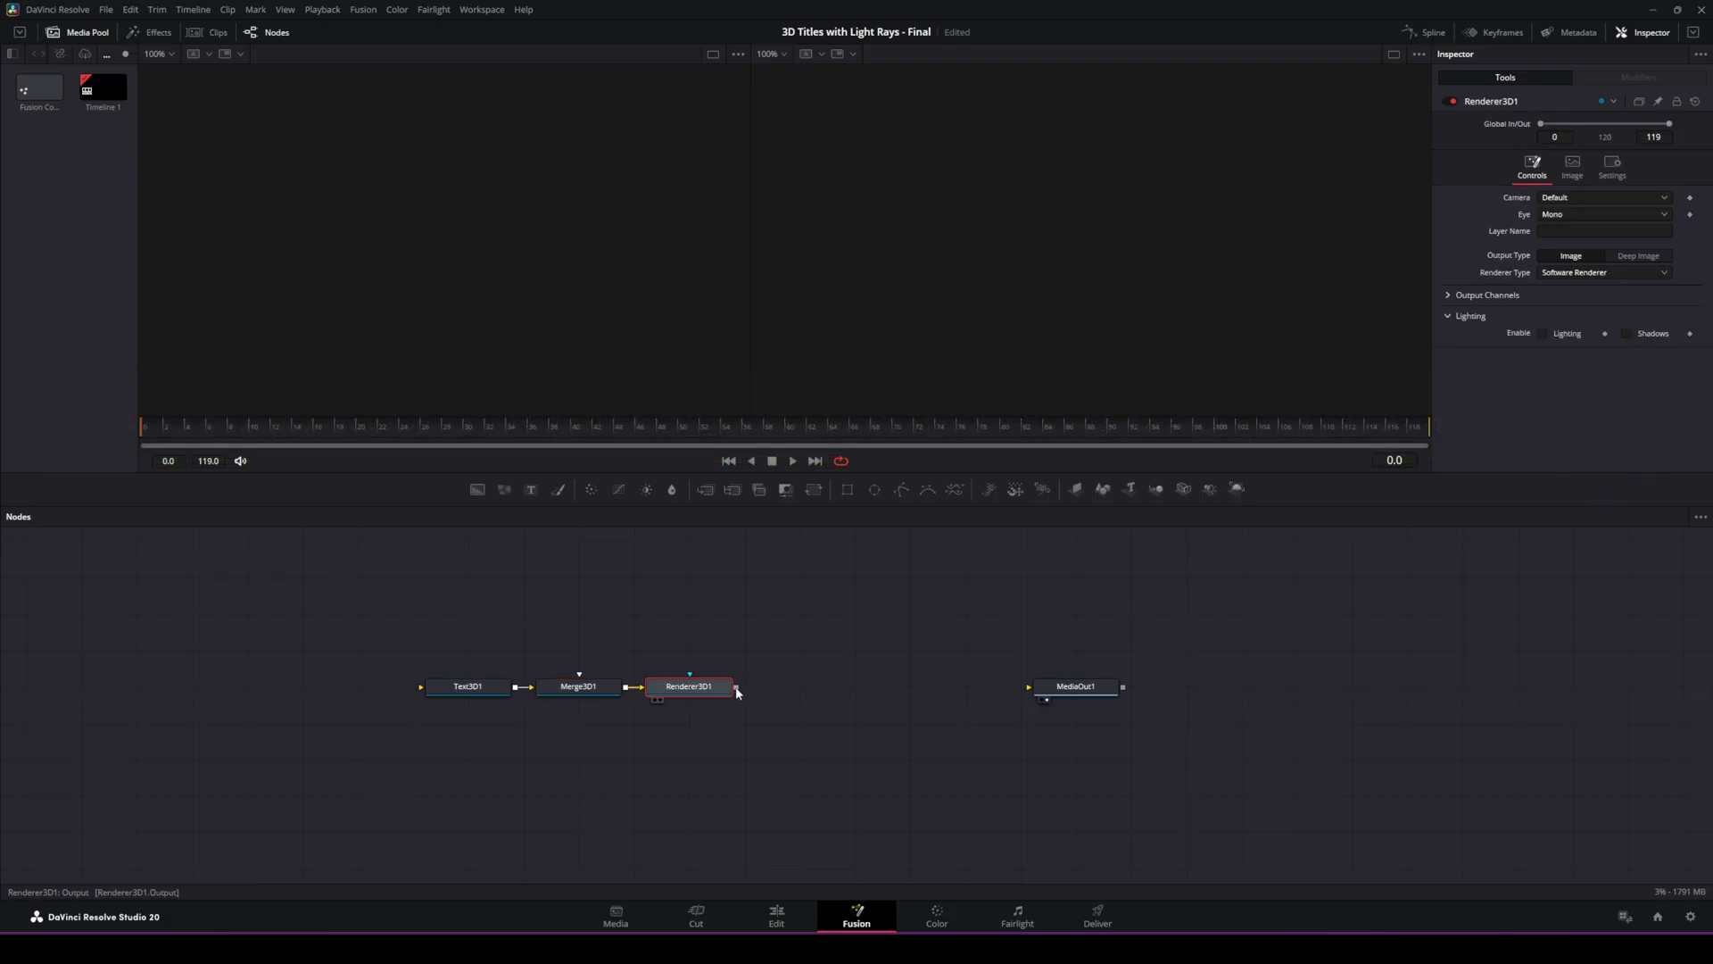
{"action": "left_click_drag", "start_coordinate": [746, 693], "coordinate": [1045, 694]}
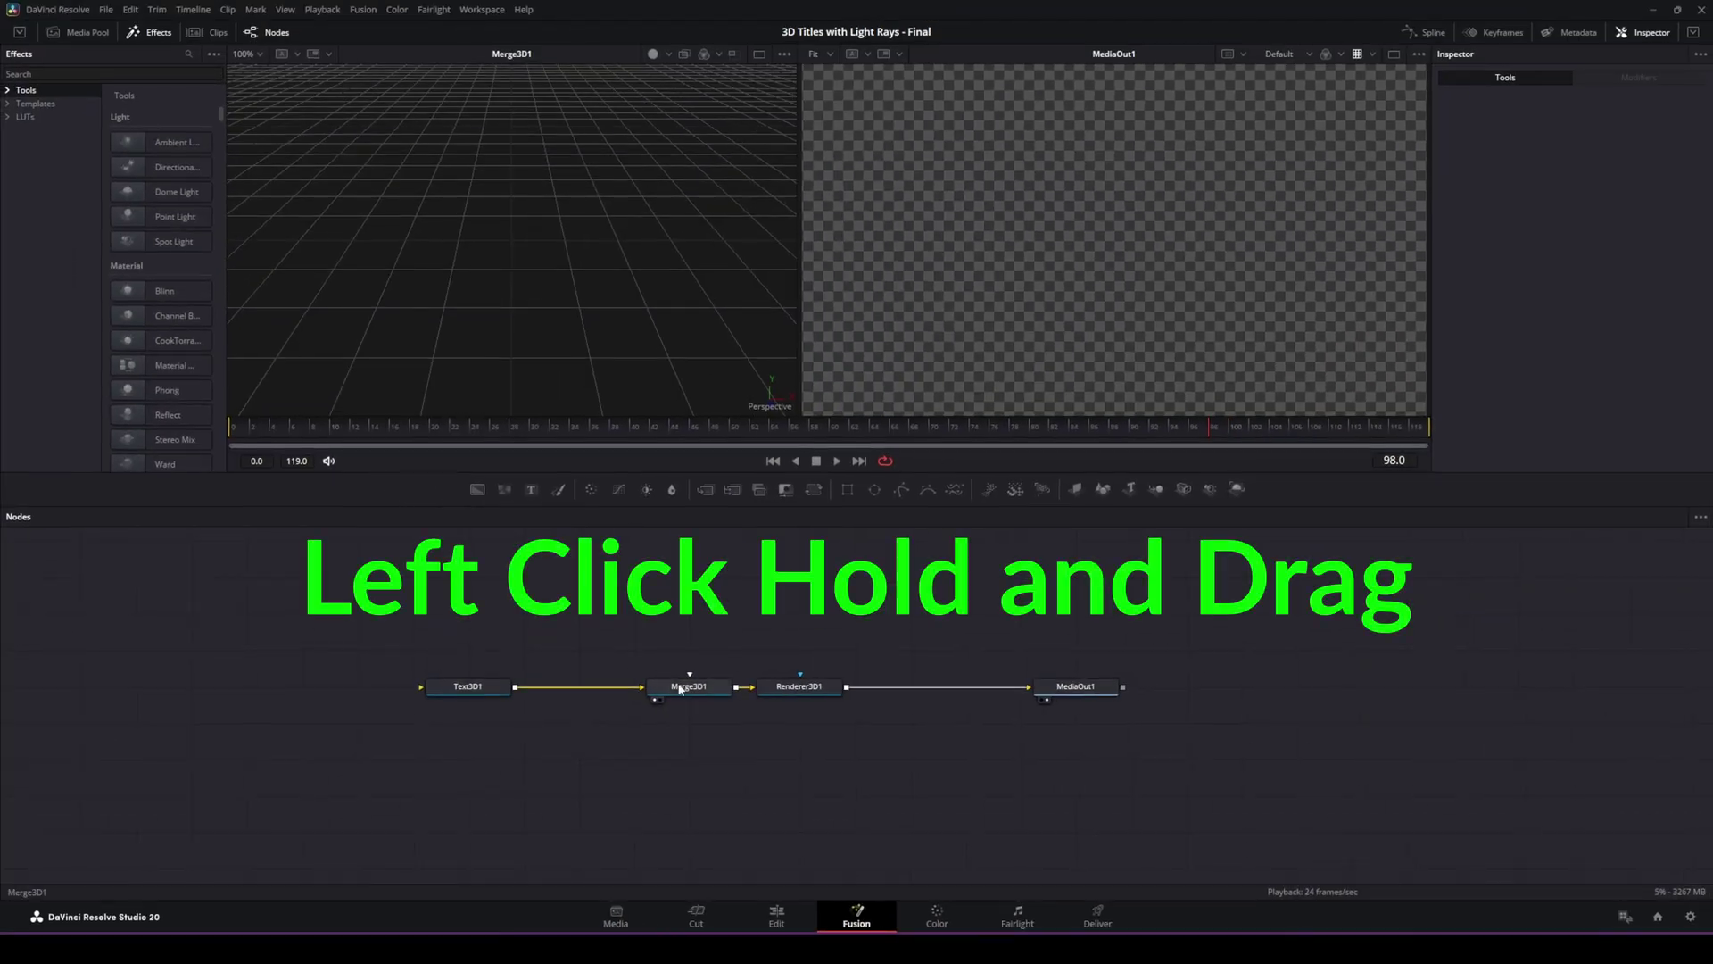
Show Merge3D1's 3D scene in the left viewer and select the Merge3D1 node
{"action": "left_click_drag", "start_coordinate": [680, 689], "coordinate": [591, 511]}
{"action": "left_click_drag", "start_coordinate": [478, 287], "coordinate": [472, 278]}
{"action": "left_click", "coordinate": [683, 687]}
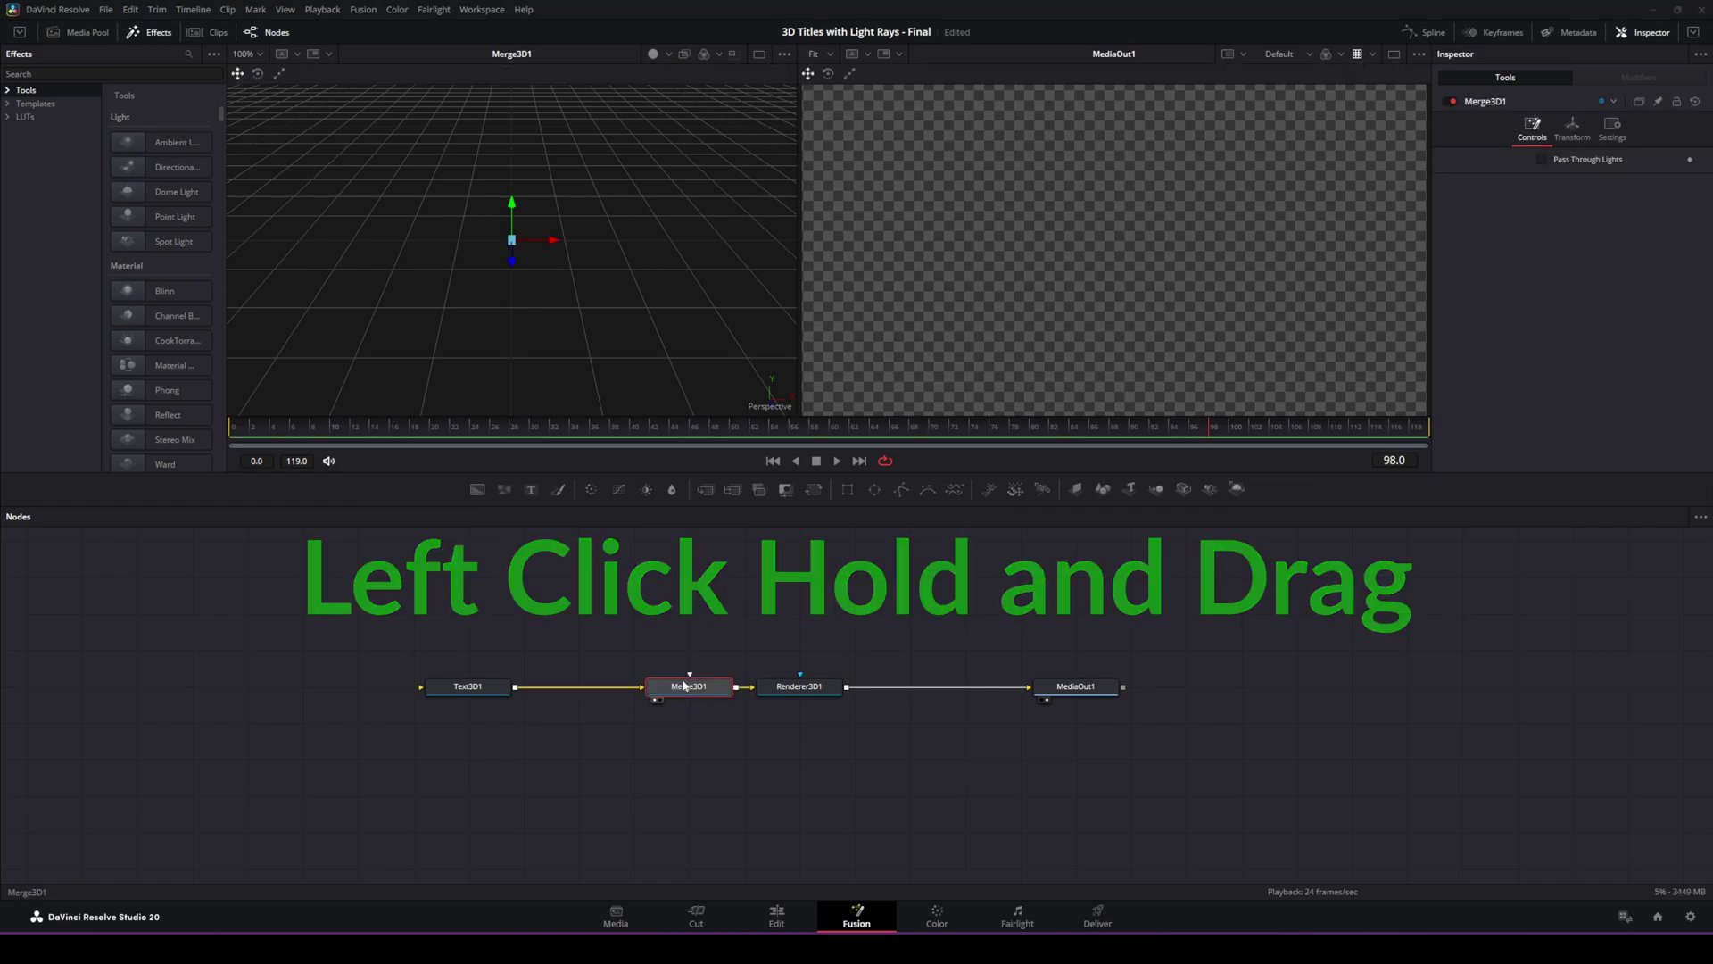
Make Text3D1 read 'LIGHT RAYS' and lower it in the frame with Layout Center Y
{"action": "left_click", "coordinate": [470, 689]}
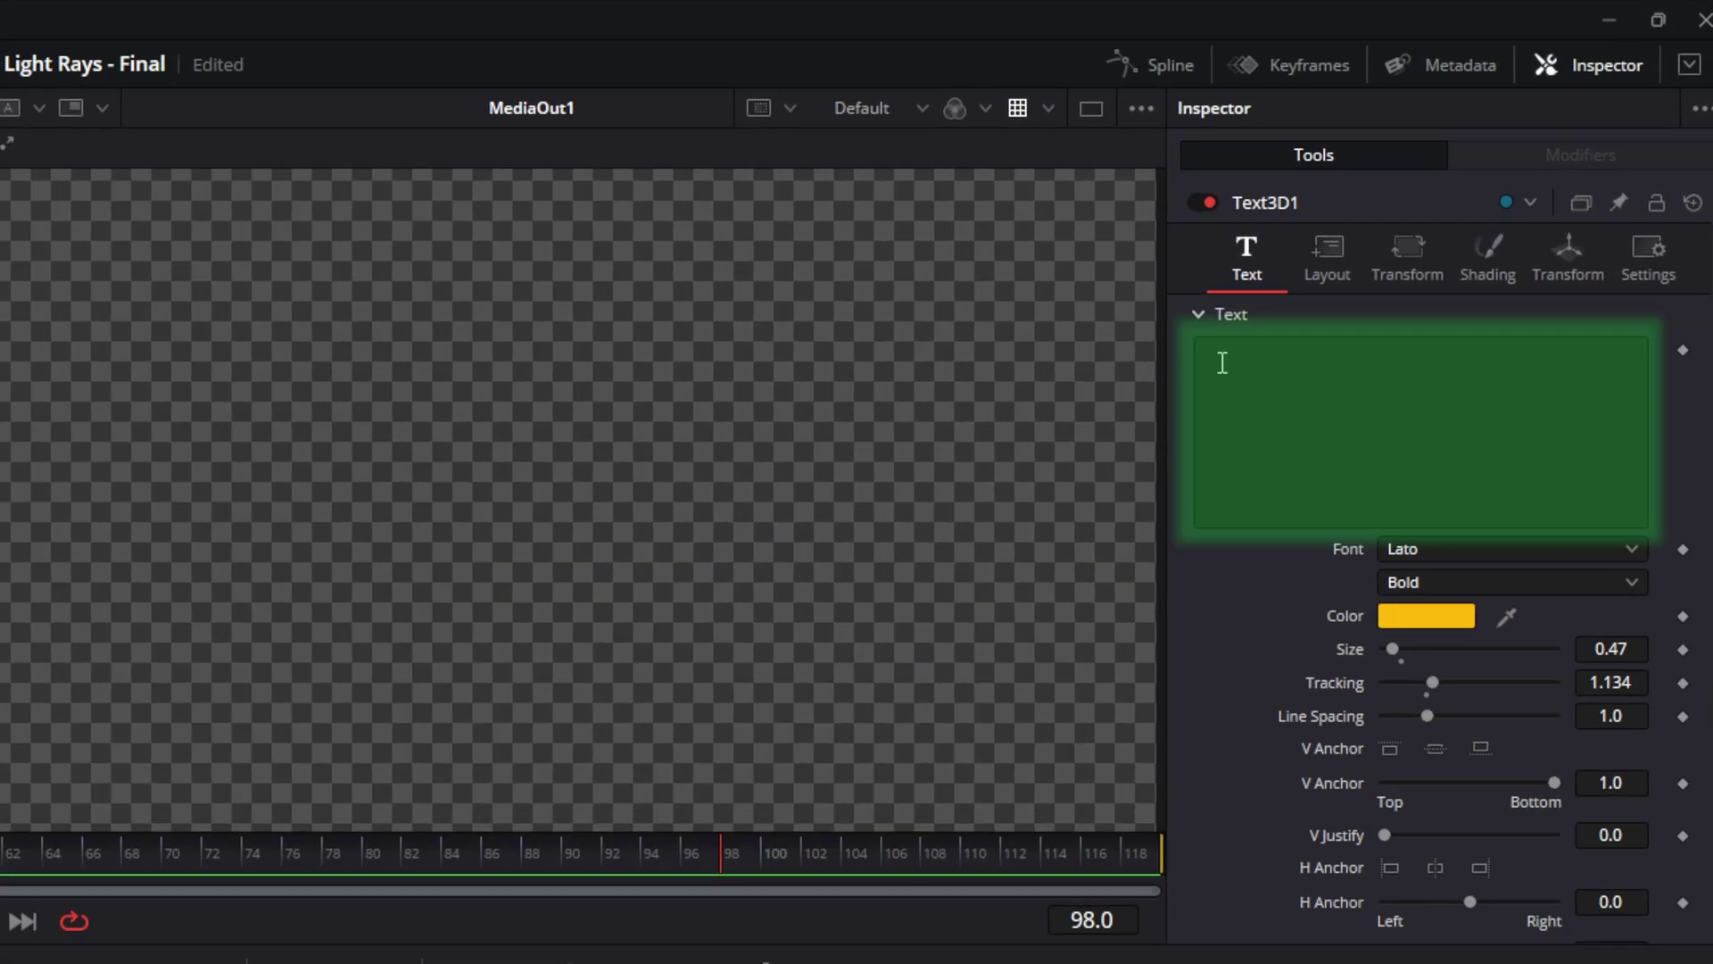
{"action": "left_click", "coordinate": [1477, 184]}
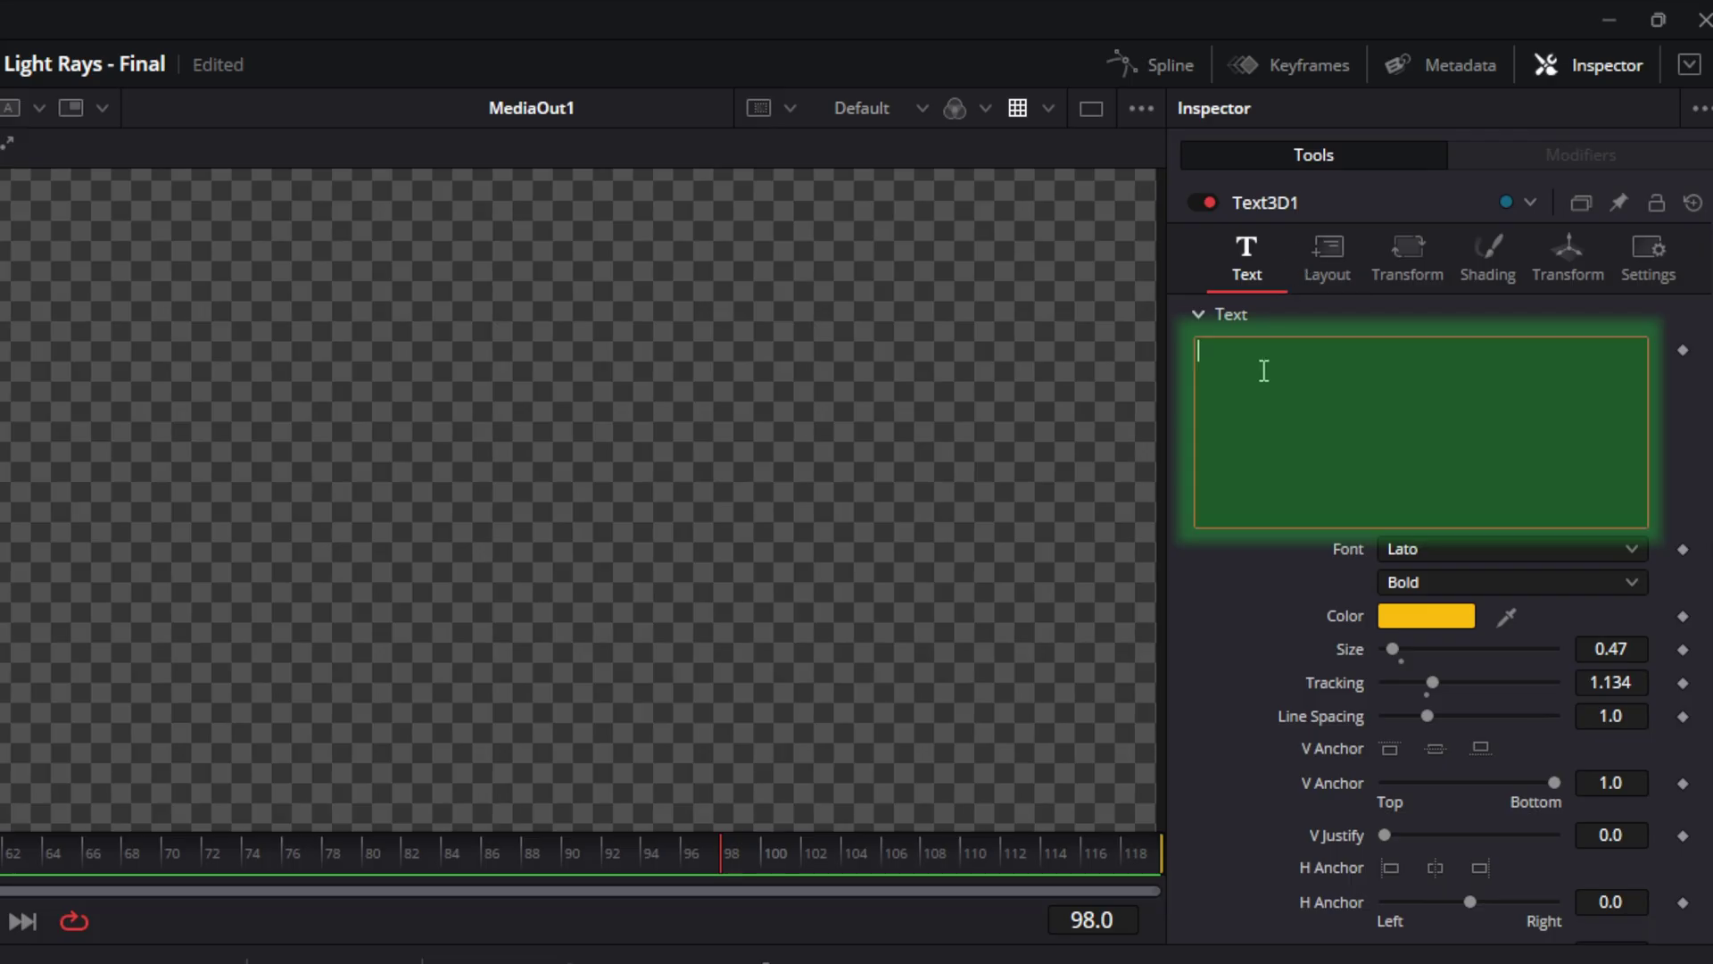
{"action": "type", "text": "LIGHT RAYS"}
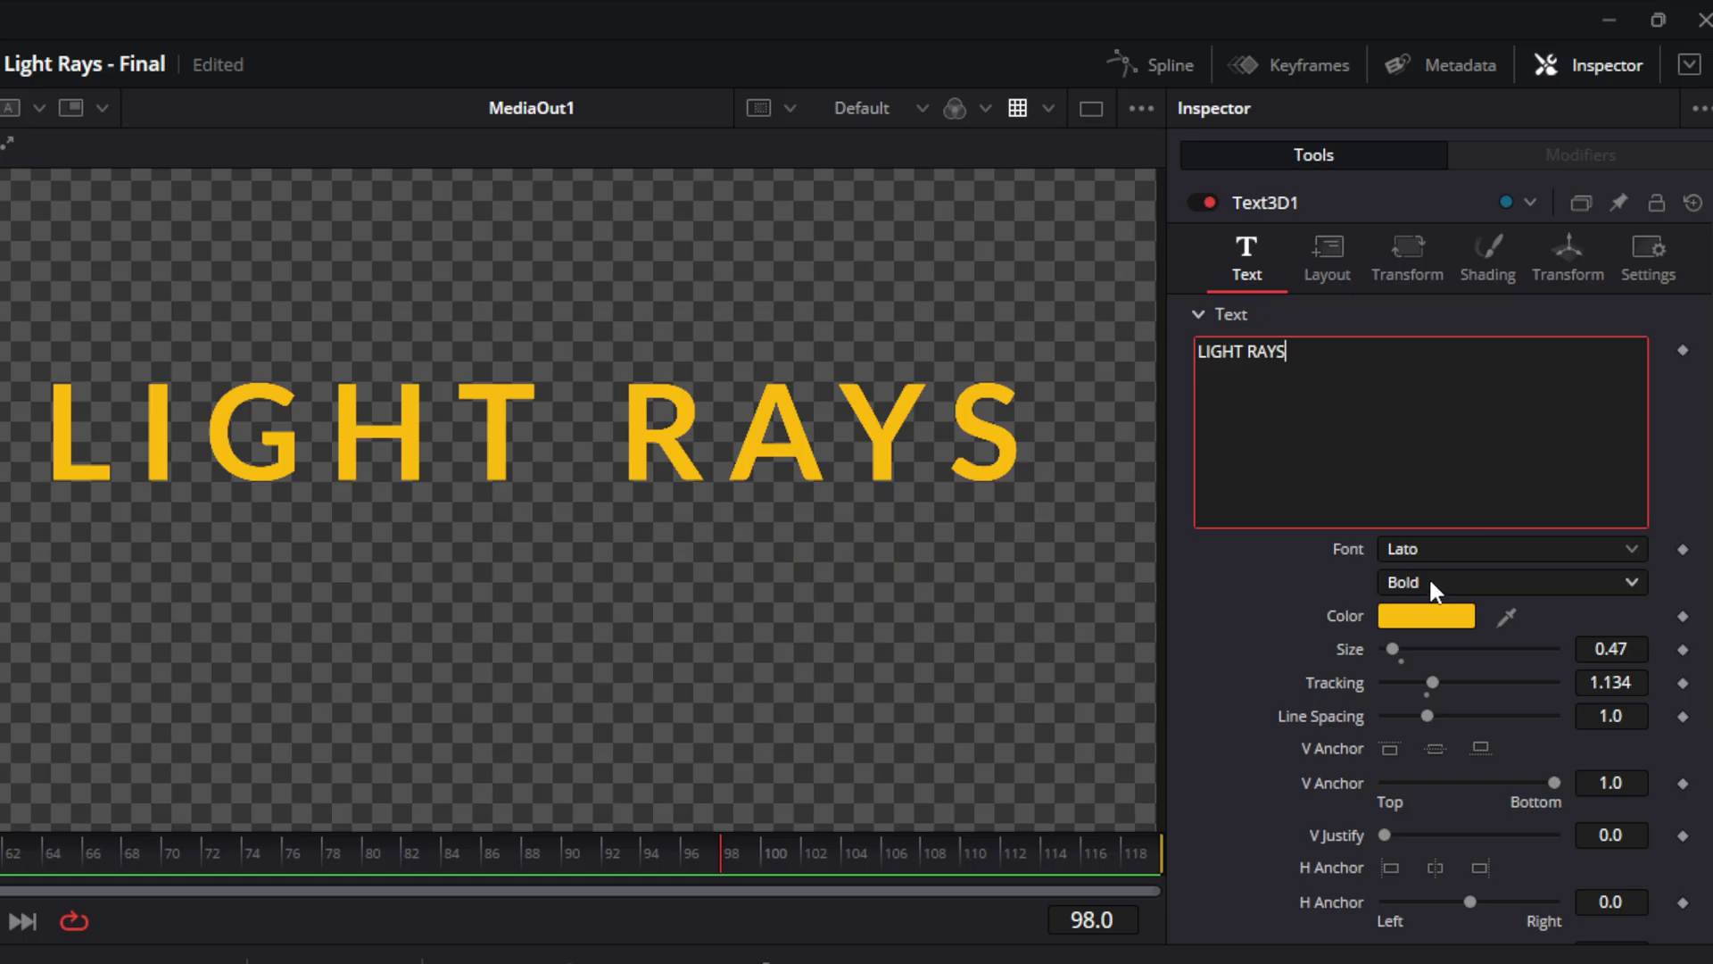
{"action": "left_click", "coordinate": [1327, 259]}
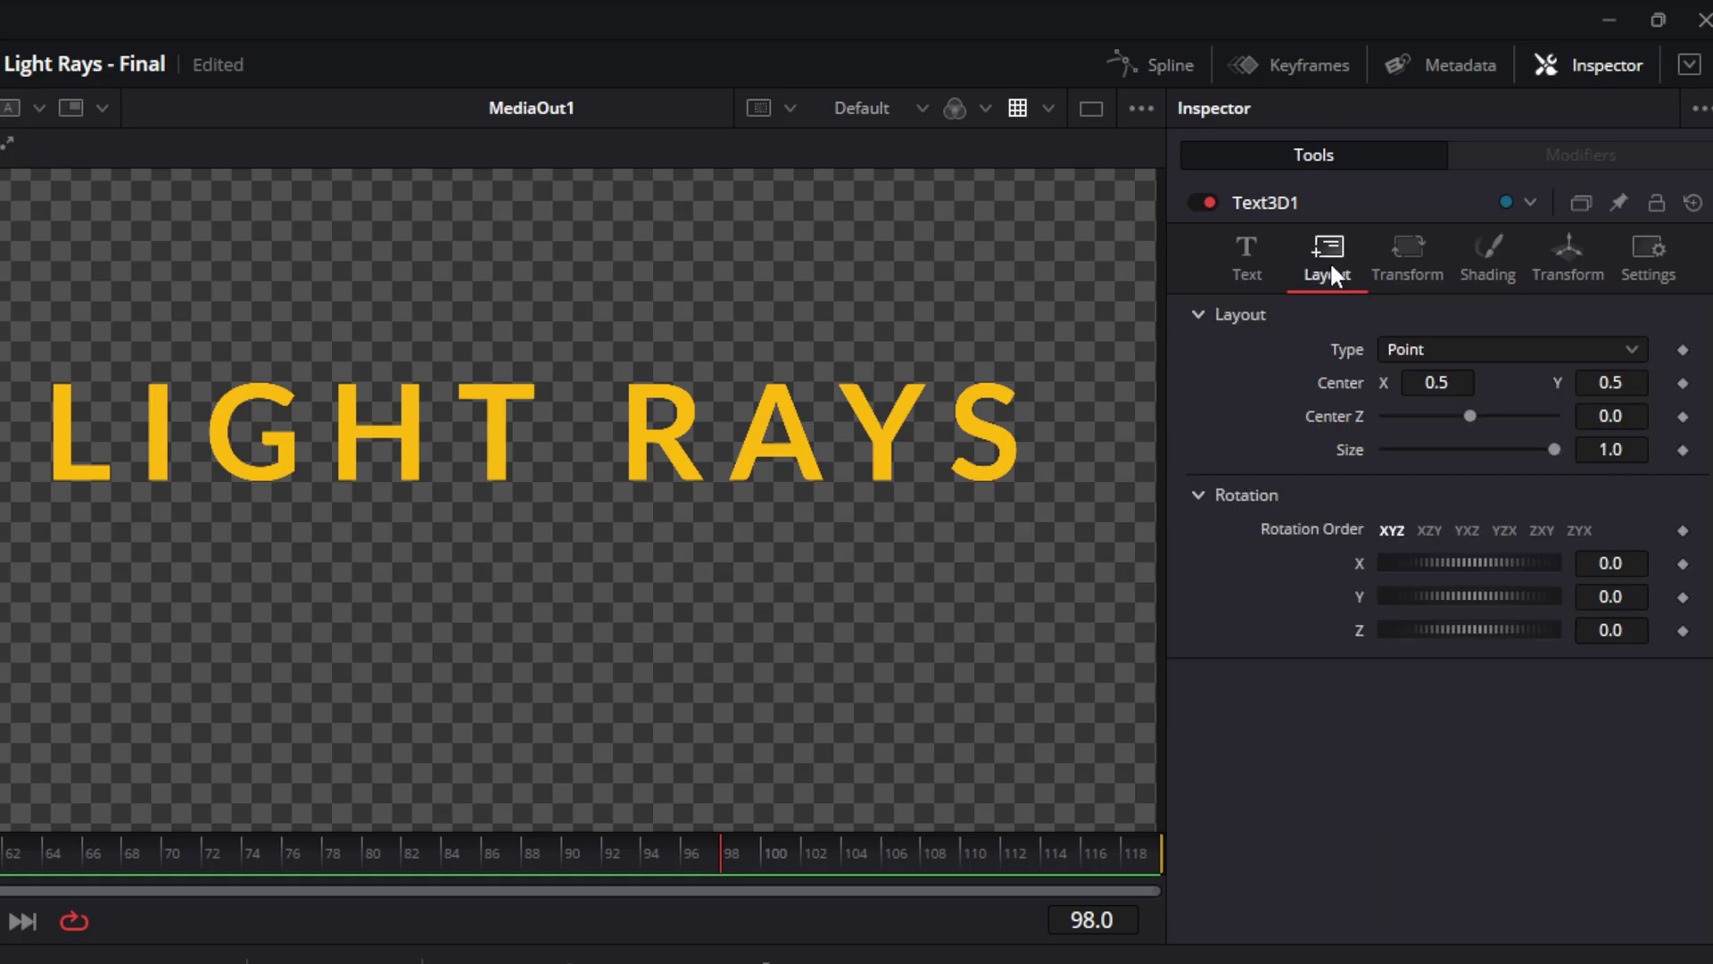
{"action": "left_click_drag", "start_coordinate": [1611, 382], "coordinate": [1535, 383]}
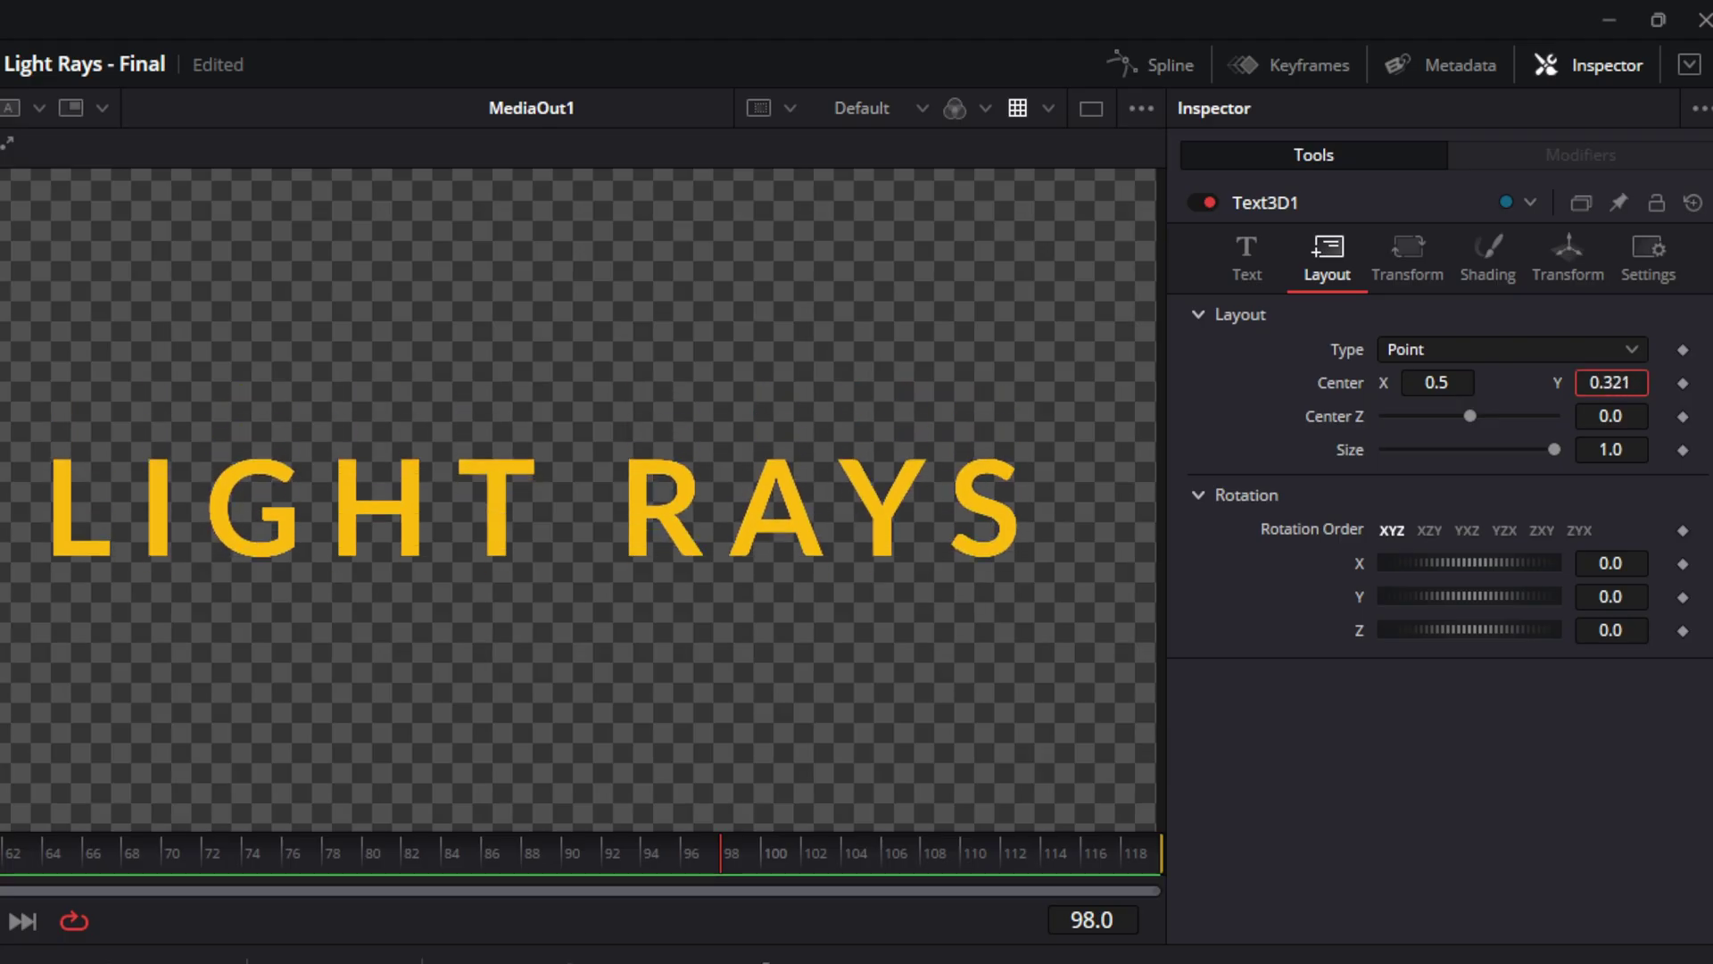
Review the yellow Lato Bold styling, size 0.47 and tracking 1.134, then save the project
{"action": "left_click", "coordinate": [1239, 250]}
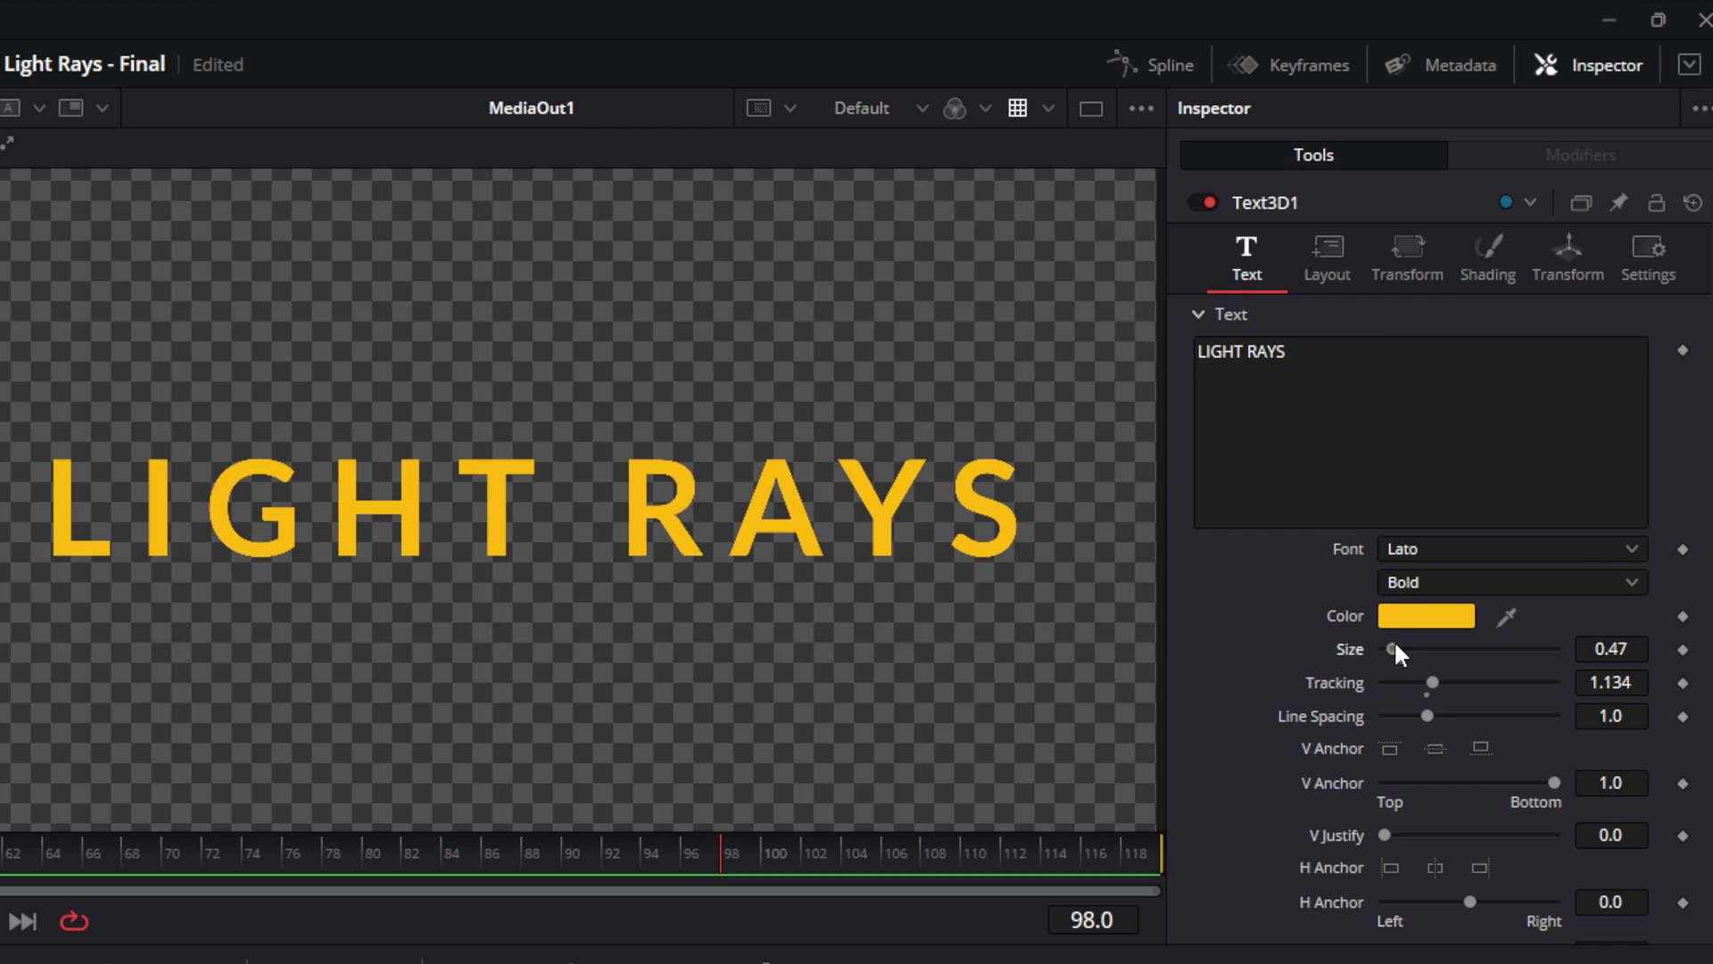
{"action": "scroll", "coordinate": [1394, 646], "scroll_direction": "up", "scroll_amount": 4}
{"action": "scroll", "coordinate": [1394, 646], "scroll_direction": "down", "scroll_amount": 6}
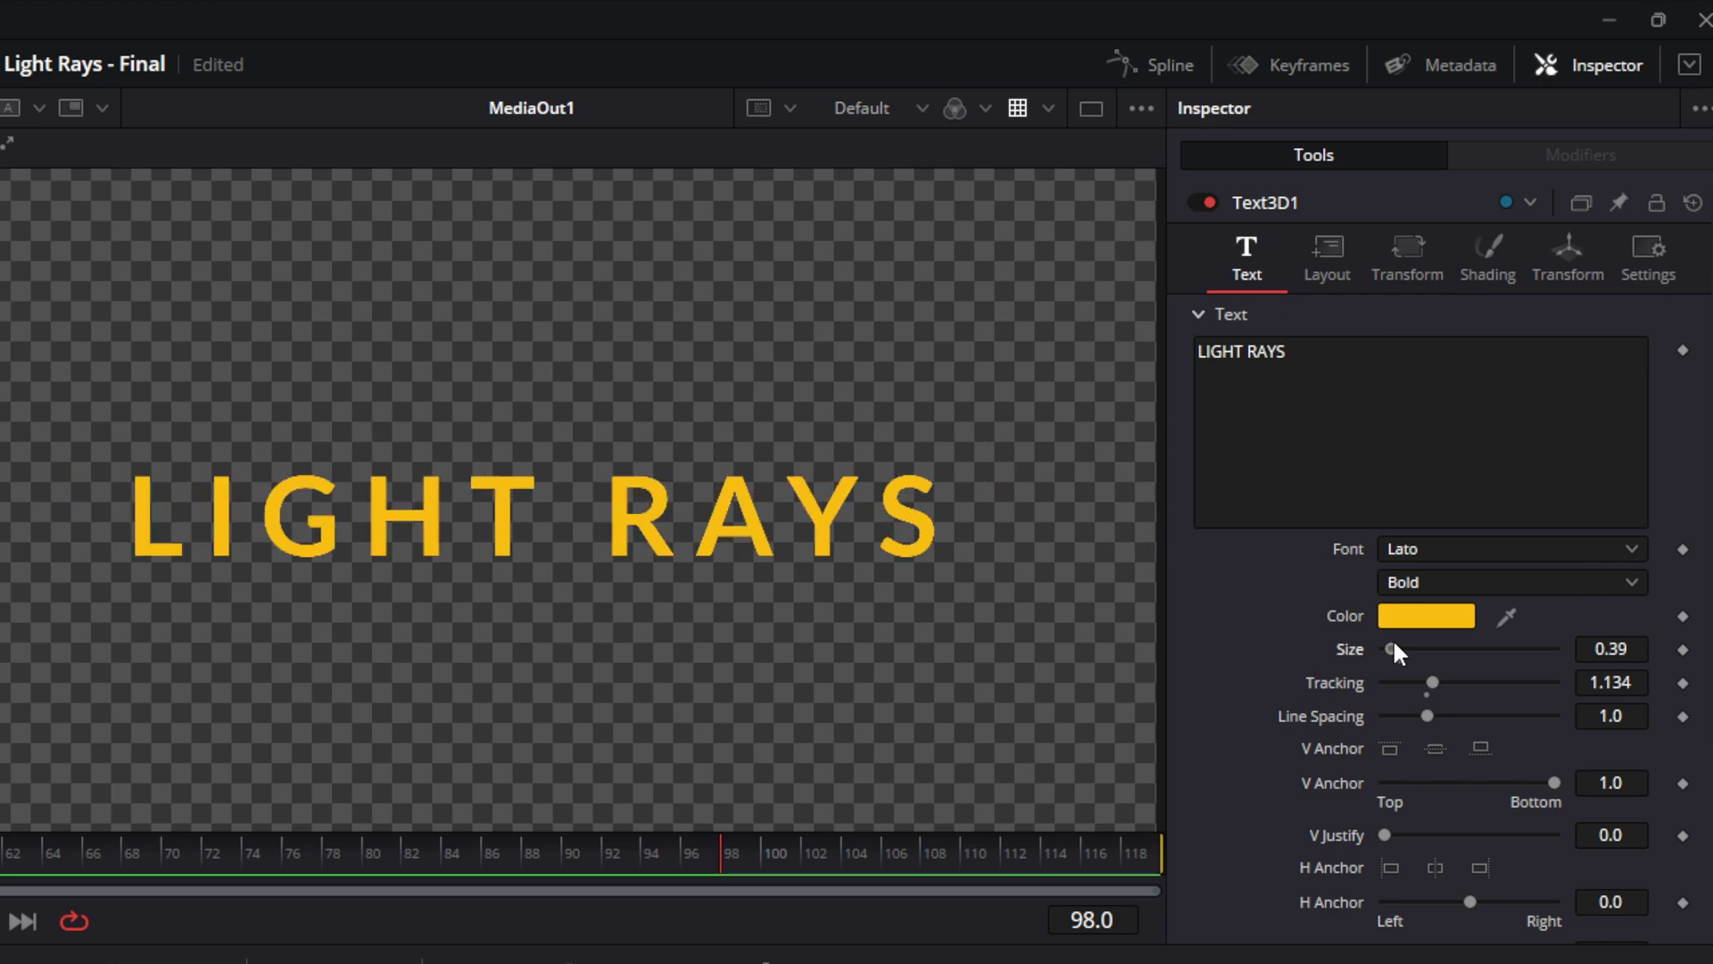
{"action": "scroll", "coordinate": [1394, 647], "scroll_direction": "up", "scroll_amount": 2}
{"action": "scroll", "coordinate": [1431, 680], "scroll_direction": "up", "scroll_amount": 2}
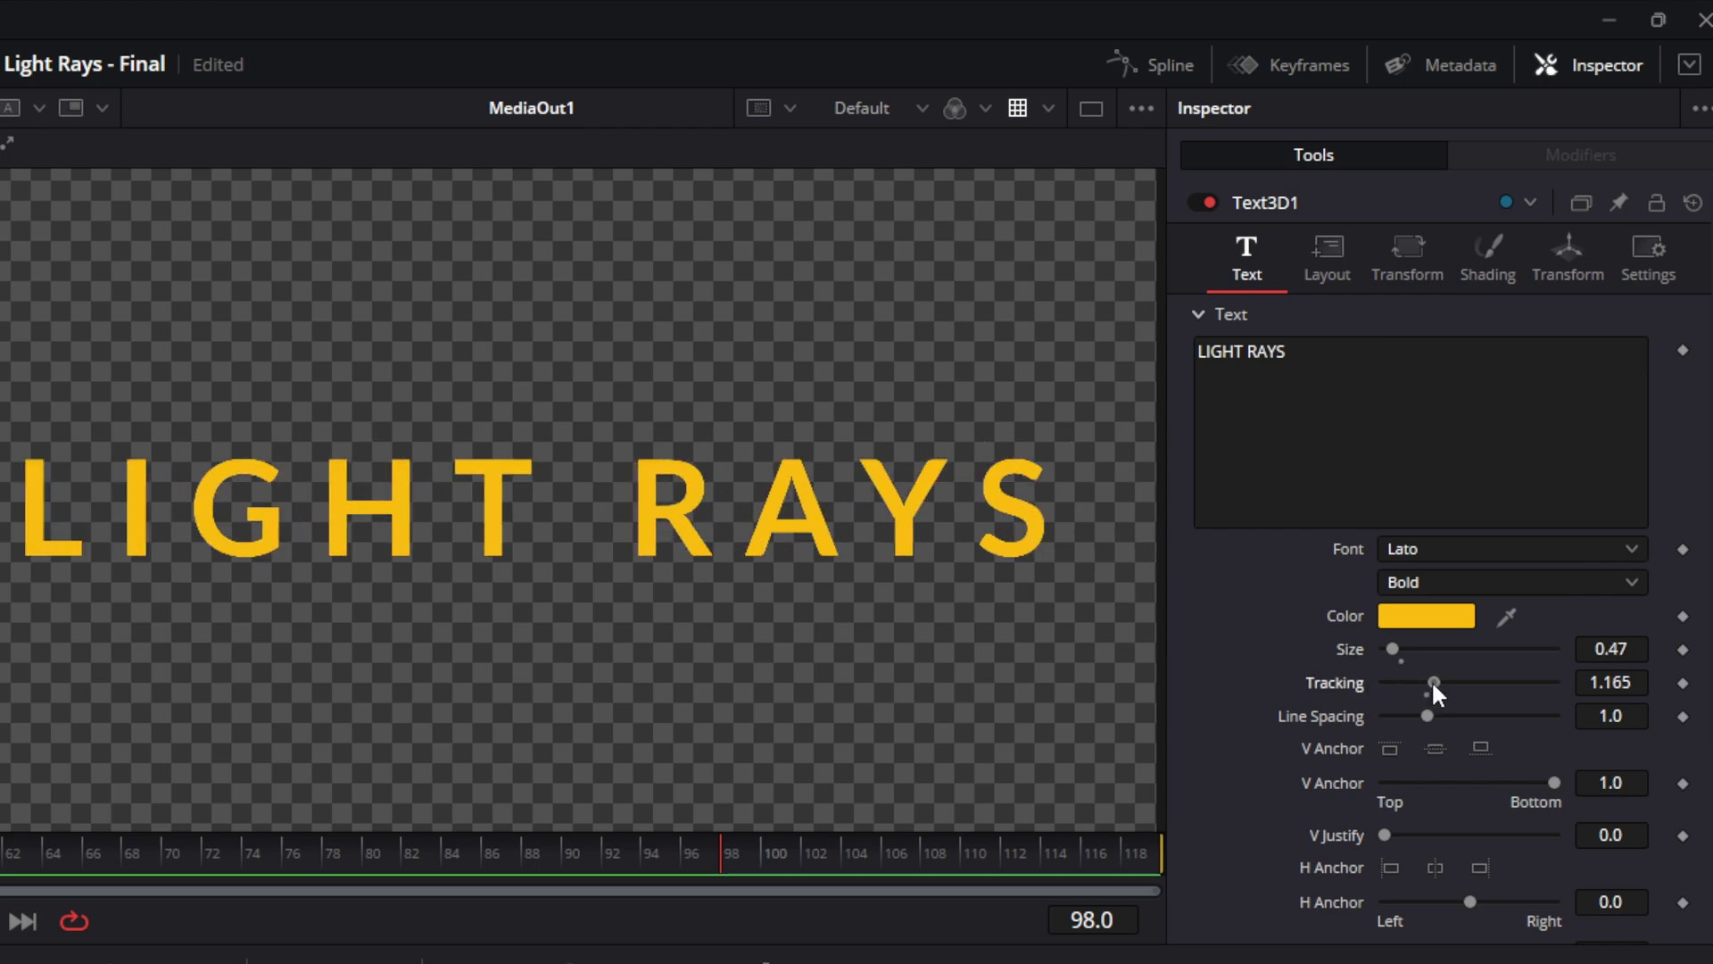
{"action": "scroll", "coordinate": [1431, 680], "scroll_direction": "down", "scroll_amount": 2}
{"action": "scroll", "coordinate": [1432, 680], "scroll_direction": "up", "scroll_amount": 2}
{"action": "scroll", "coordinate": [1432, 680], "scroll_direction": "down", "scroll_amount": 2}
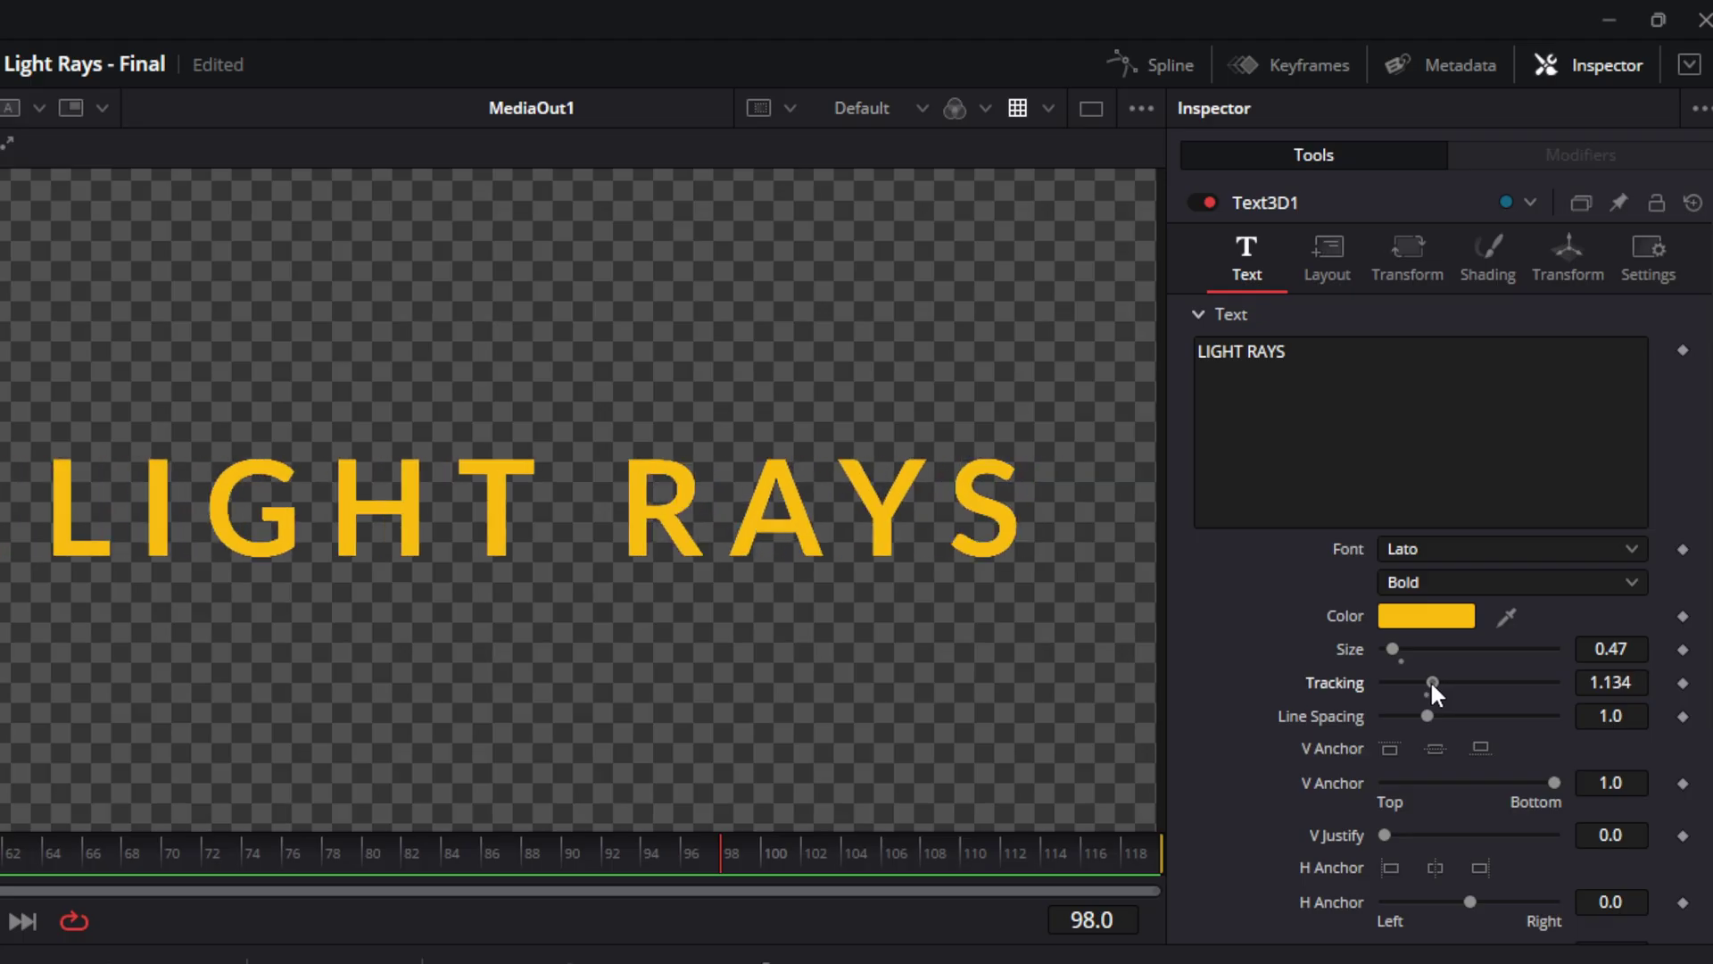
{"action": "scroll", "coordinate": [1431, 680], "scroll_direction": "up", "scroll_amount": 1}
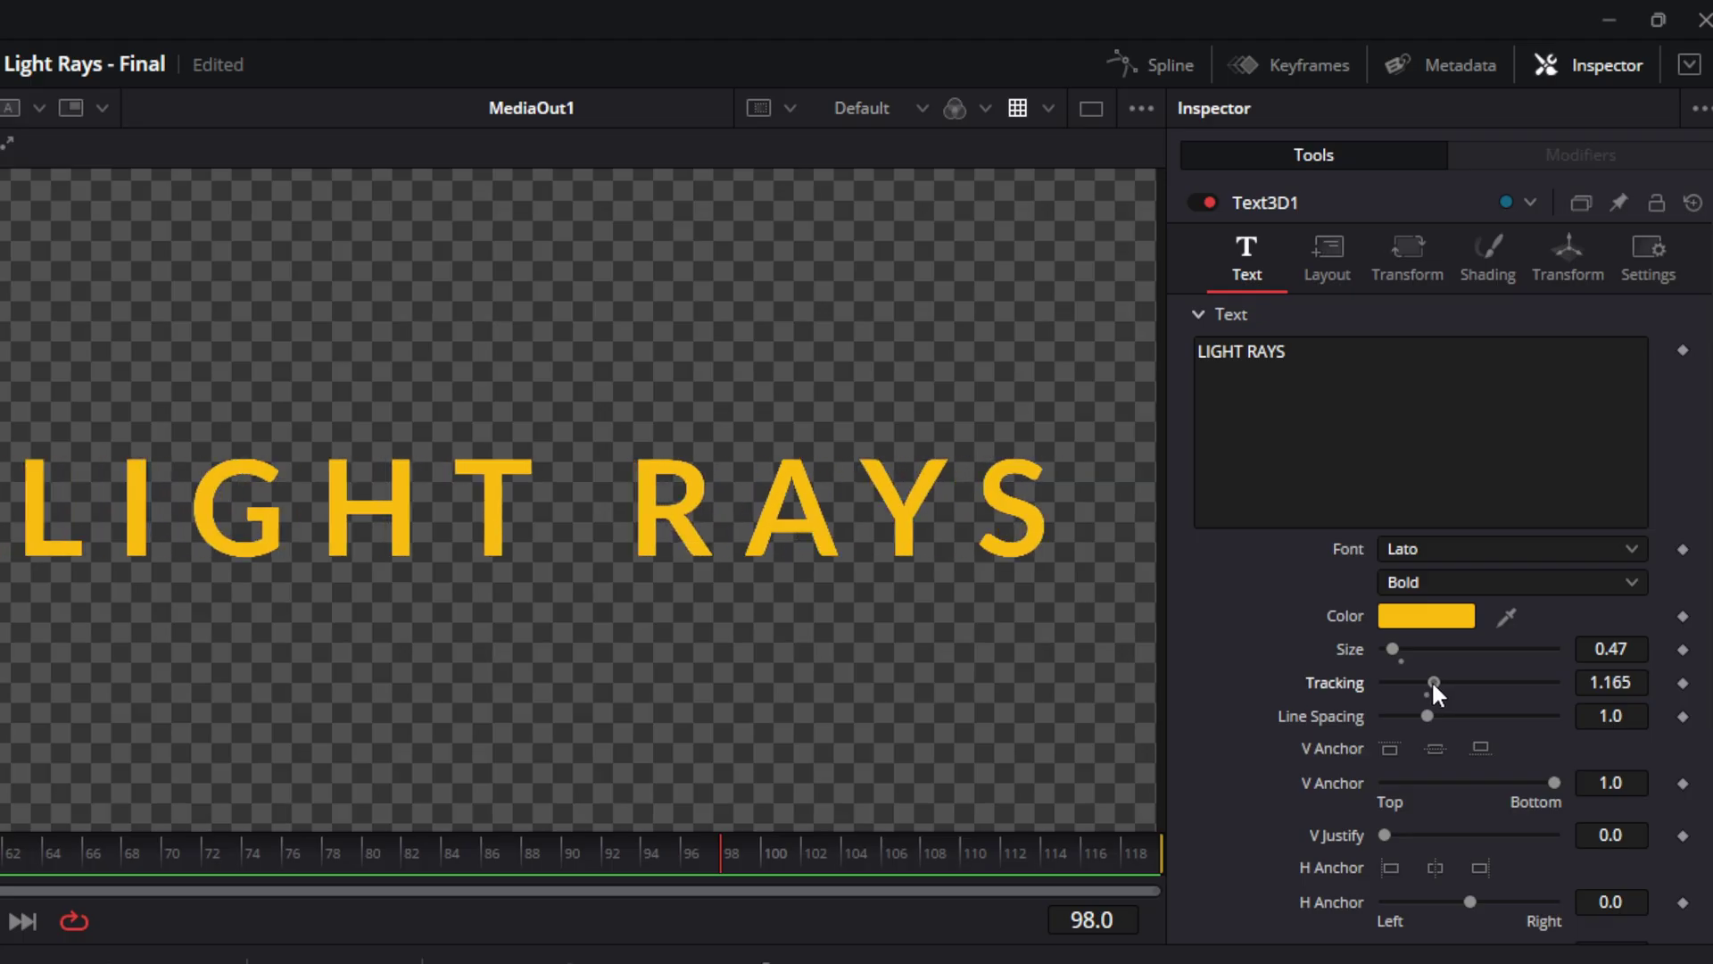
{"action": "scroll", "coordinate": [1432, 680], "scroll_direction": "down", "scroll_amount": 1}
{"action": "key", "text": "ctrl+s"}
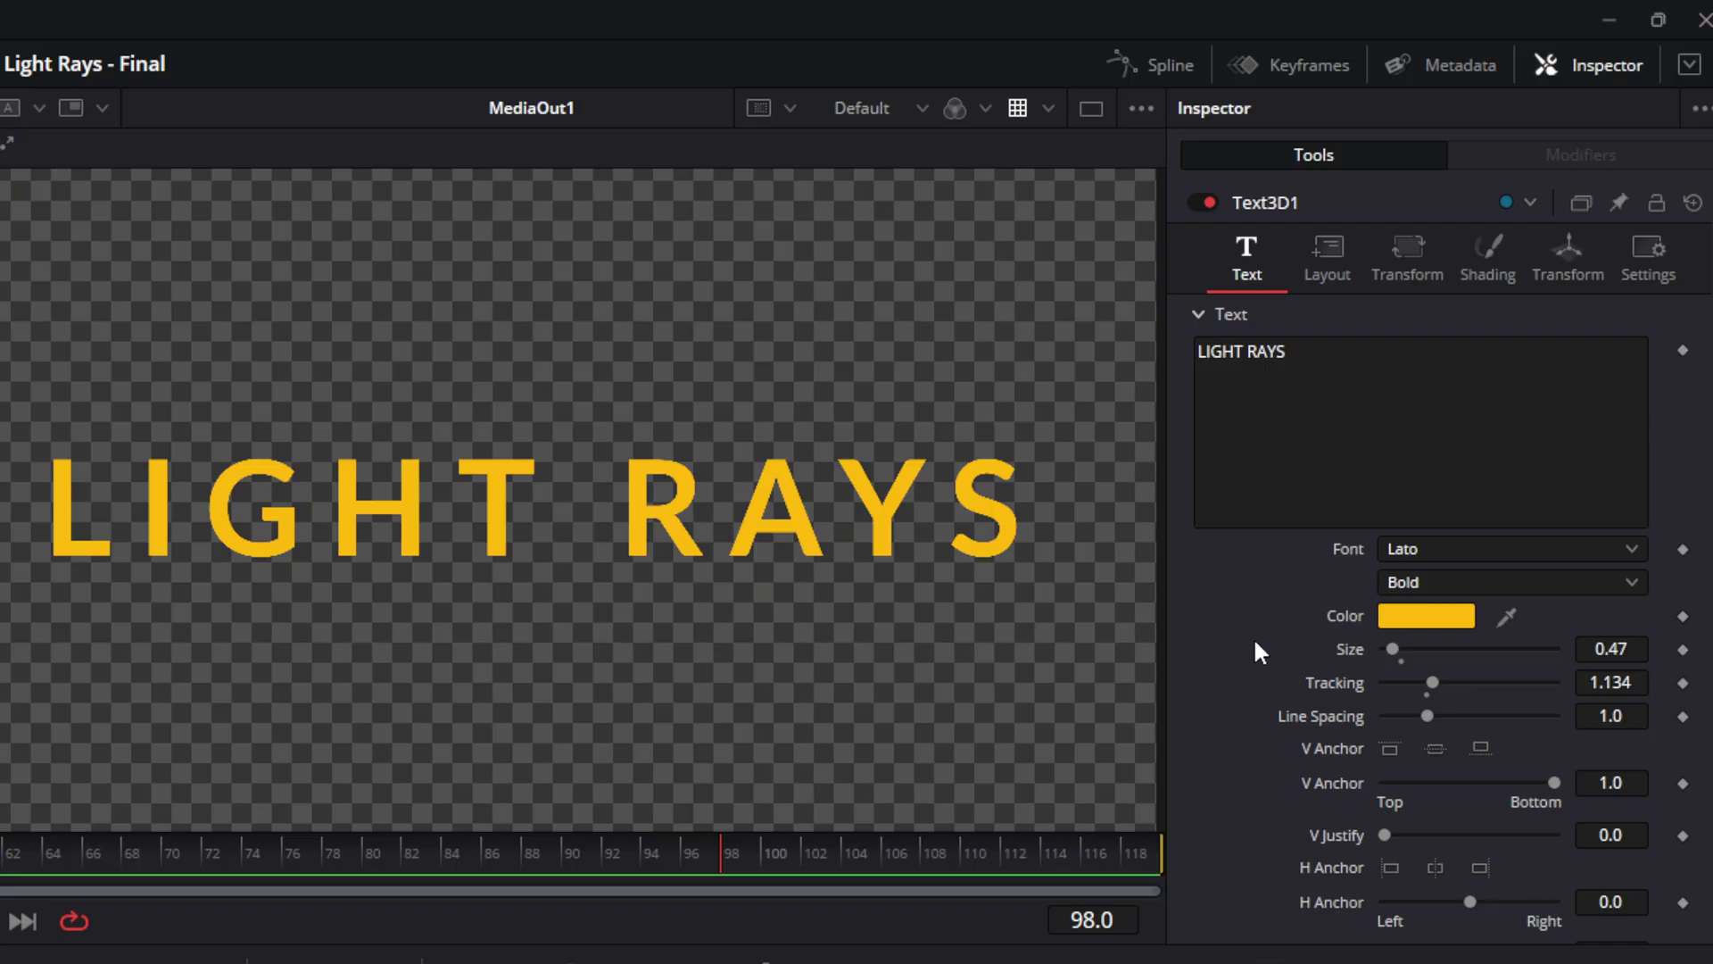
{"action": "scroll", "coordinate": [1255, 644], "scroll_direction": "down", "scroll_amount": 3}
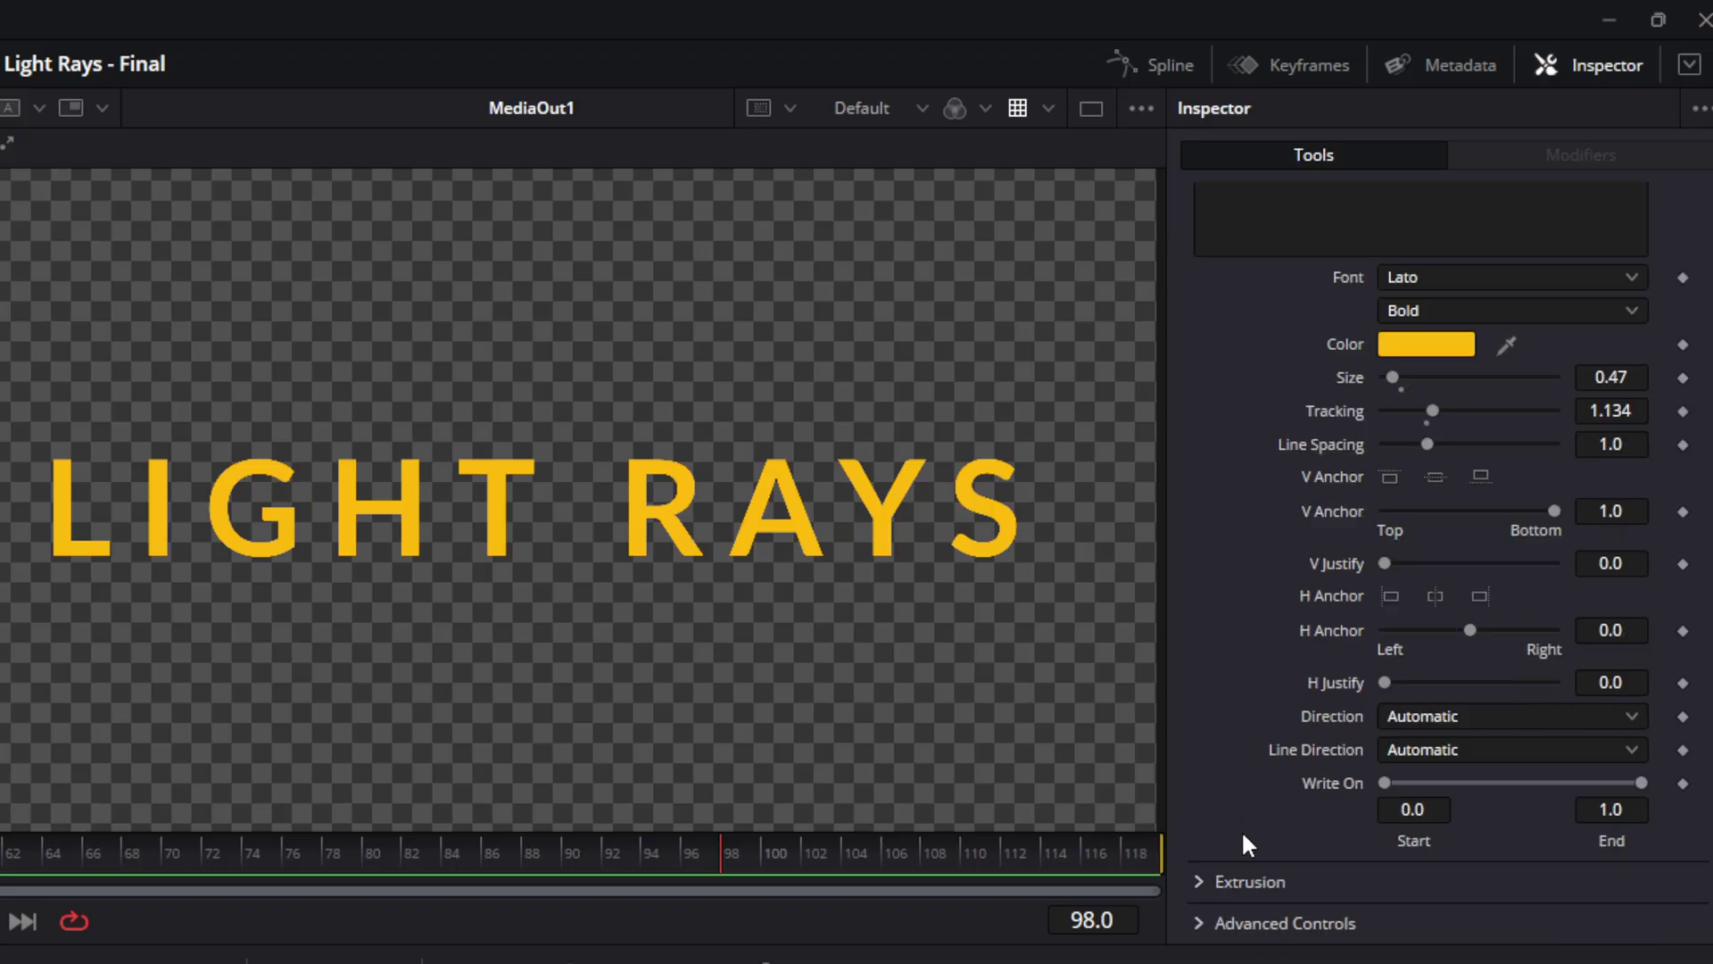
Give Text3D1 an extrusion depth of 0.075, bevel depth 0.02 and bevel width 0.02
{"action": "left_click", "coordinate": [1199, 883]}
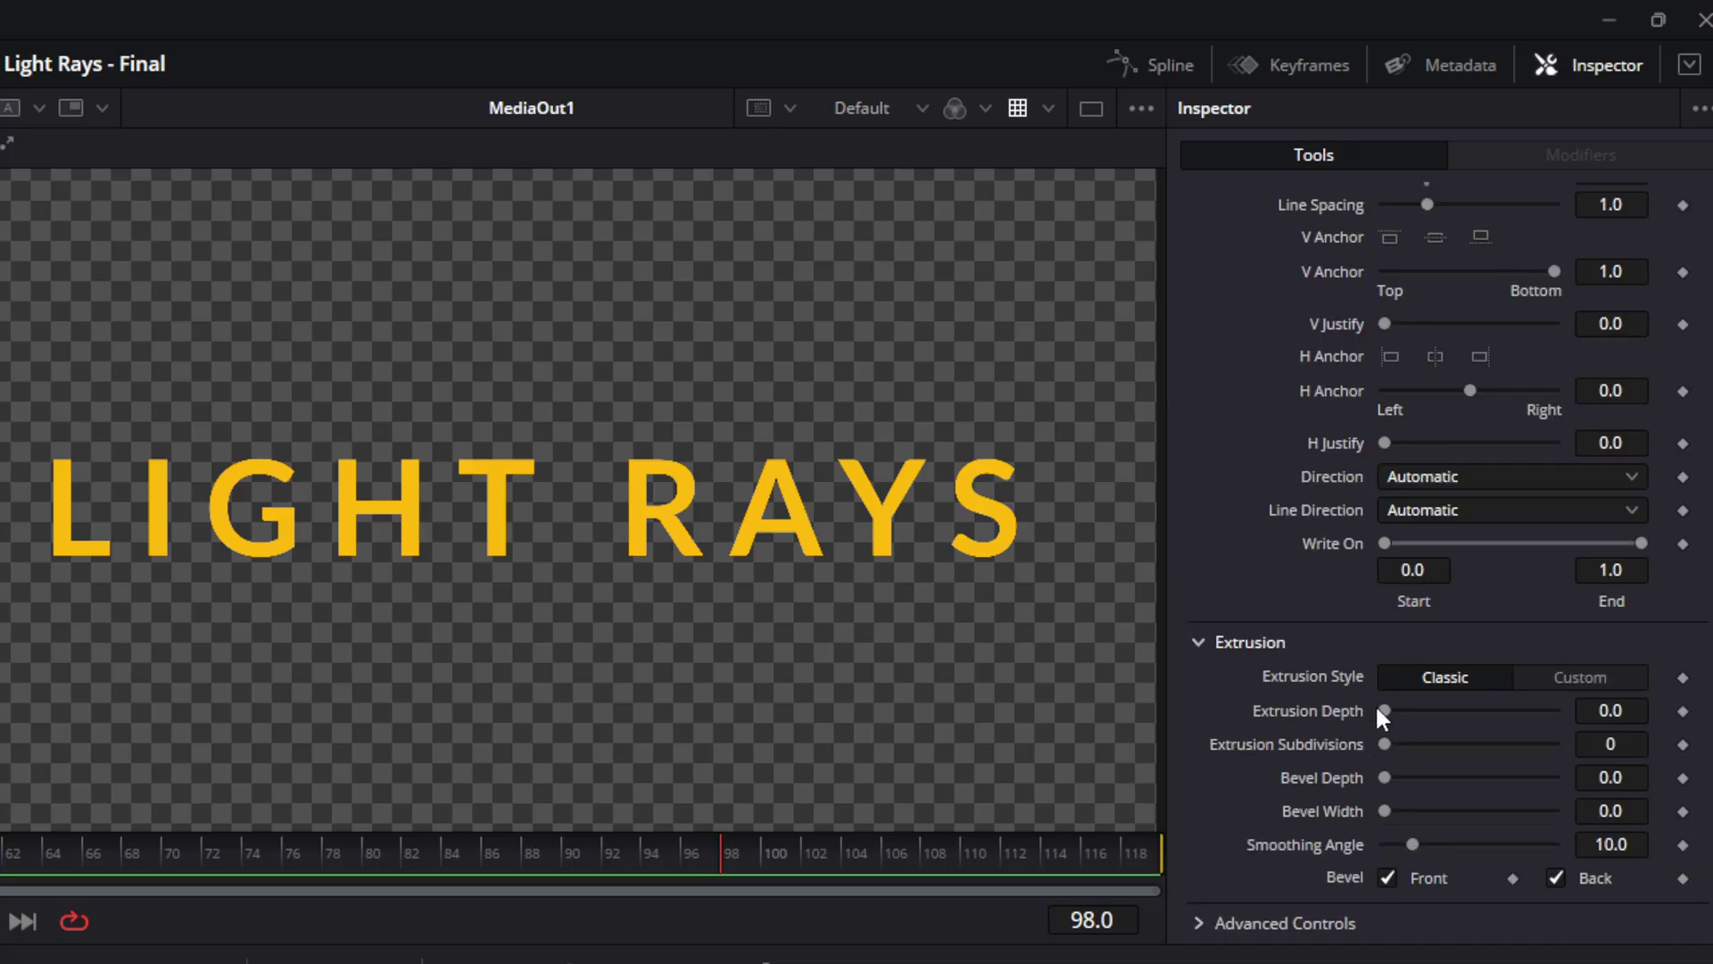
{"action": "left_click", "coordinate": [1634, 710]}
{"action": "type", "text": ".075"}
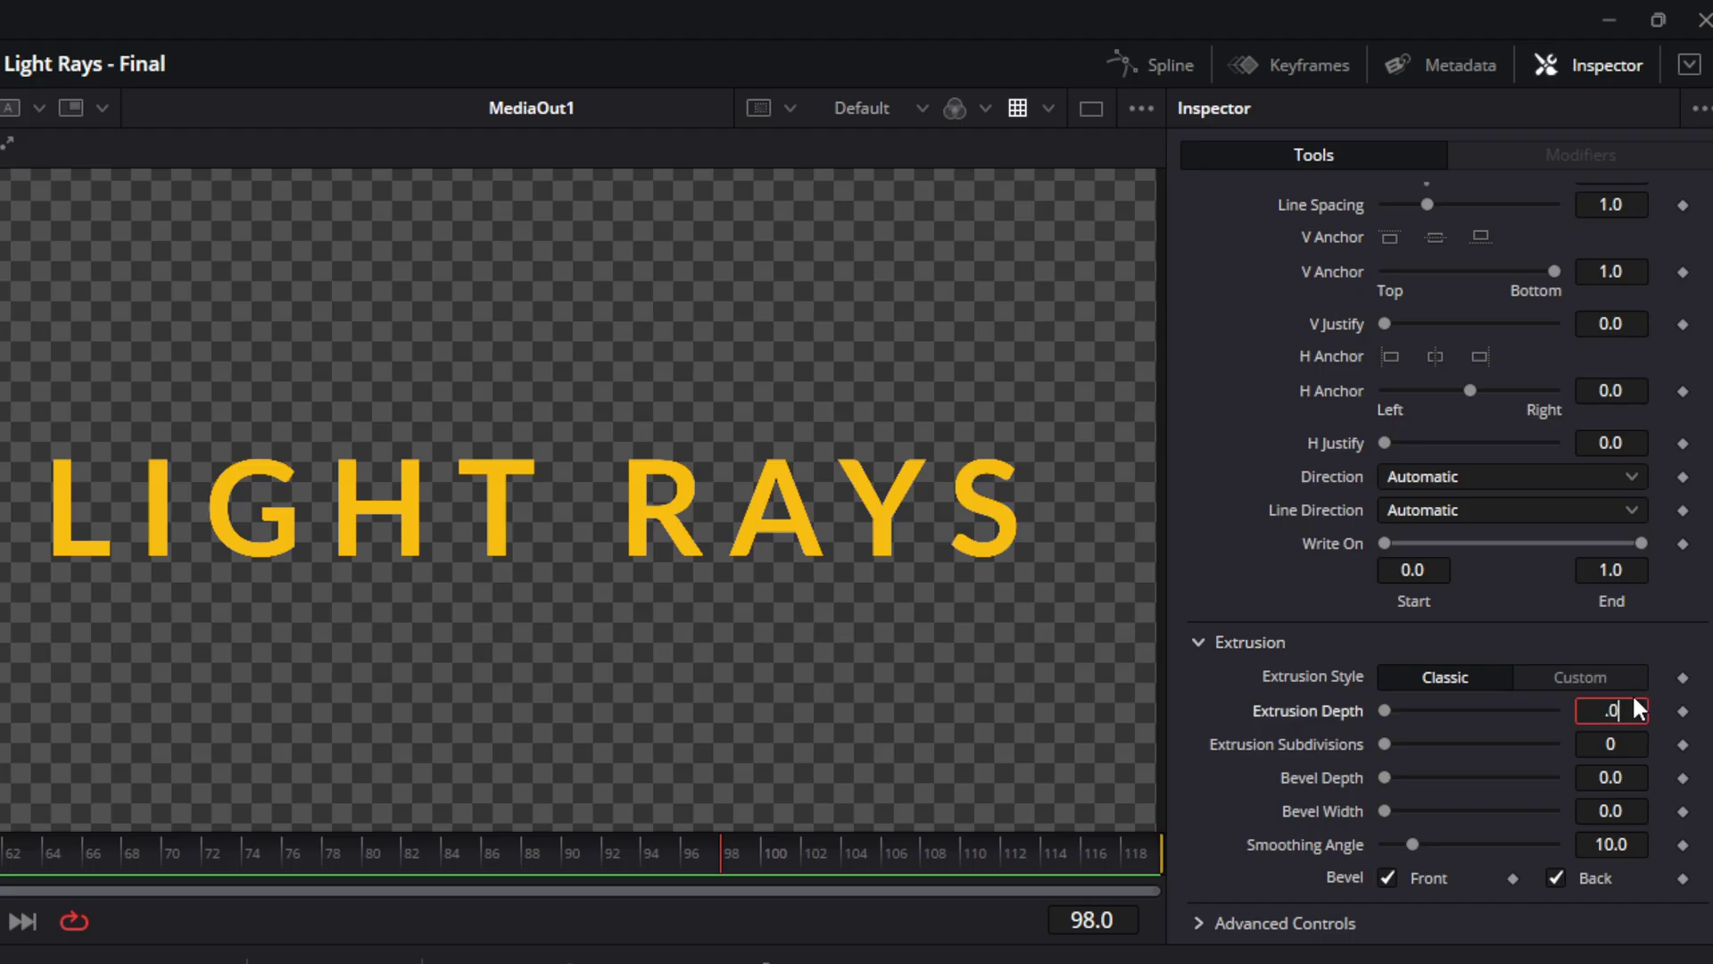
{"action": "key", "text": "Tab"}
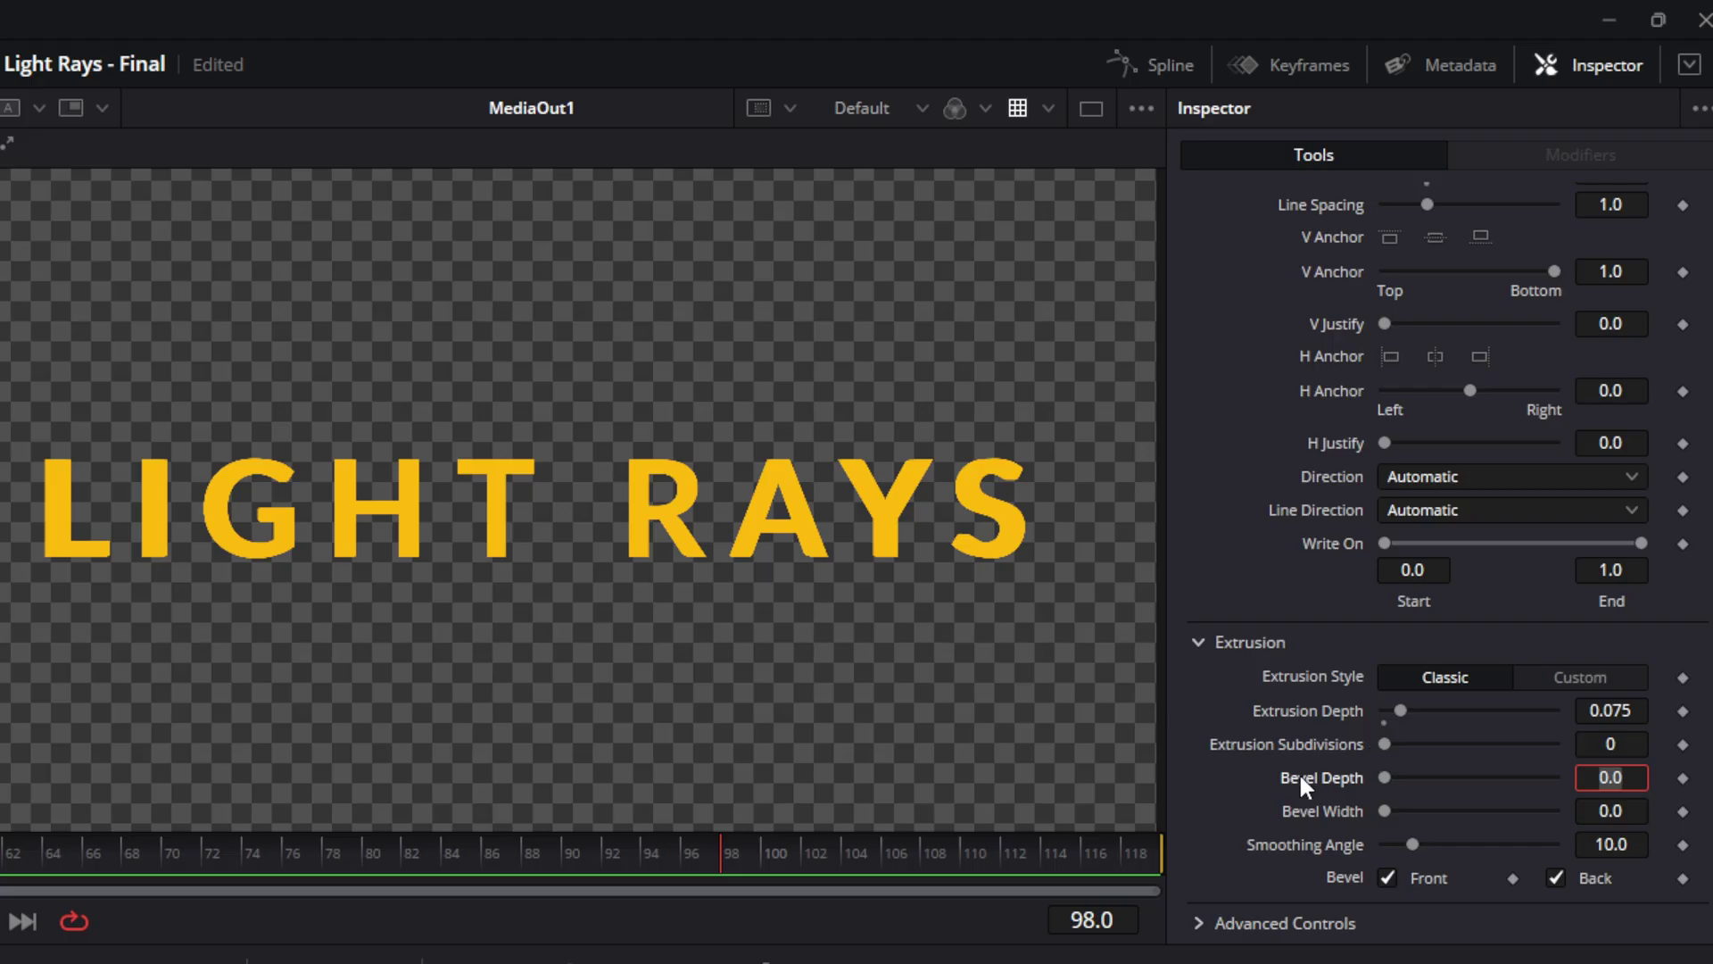
{"action": "type", "text": ".02"}
{"action": "key", "text": "Tab"}
{"action": "type", "text": ".0"}
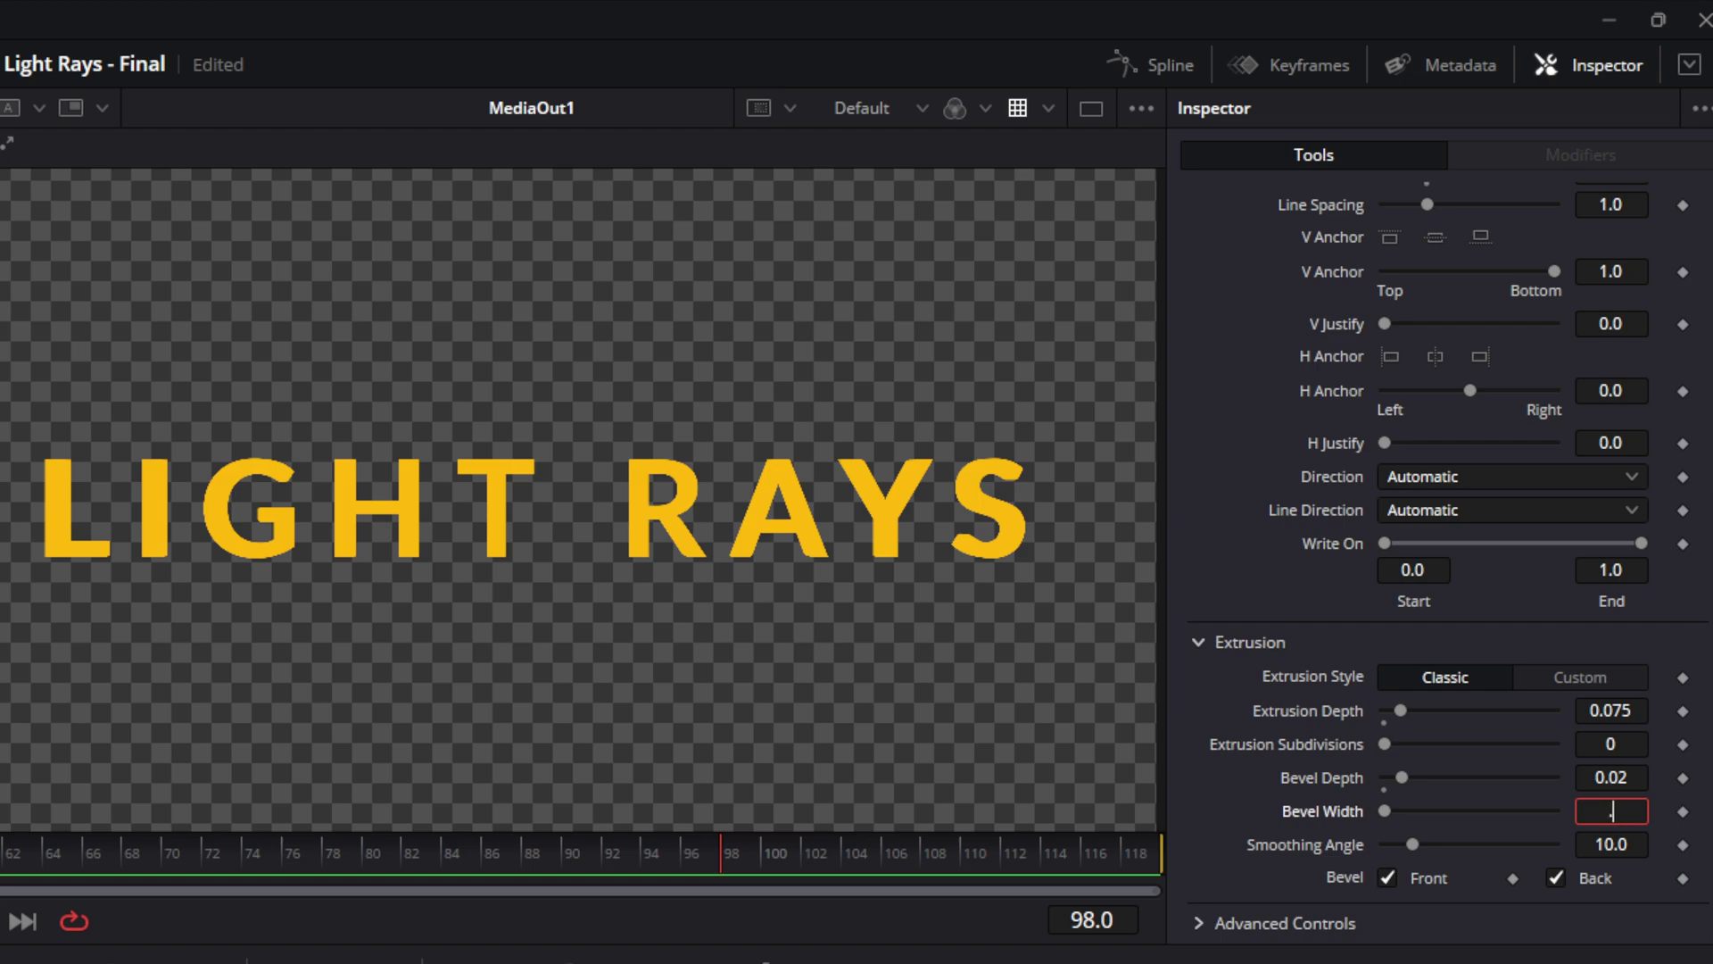
{"action": "type", "text": "2"}
{"action": "key", "text": "Return"}
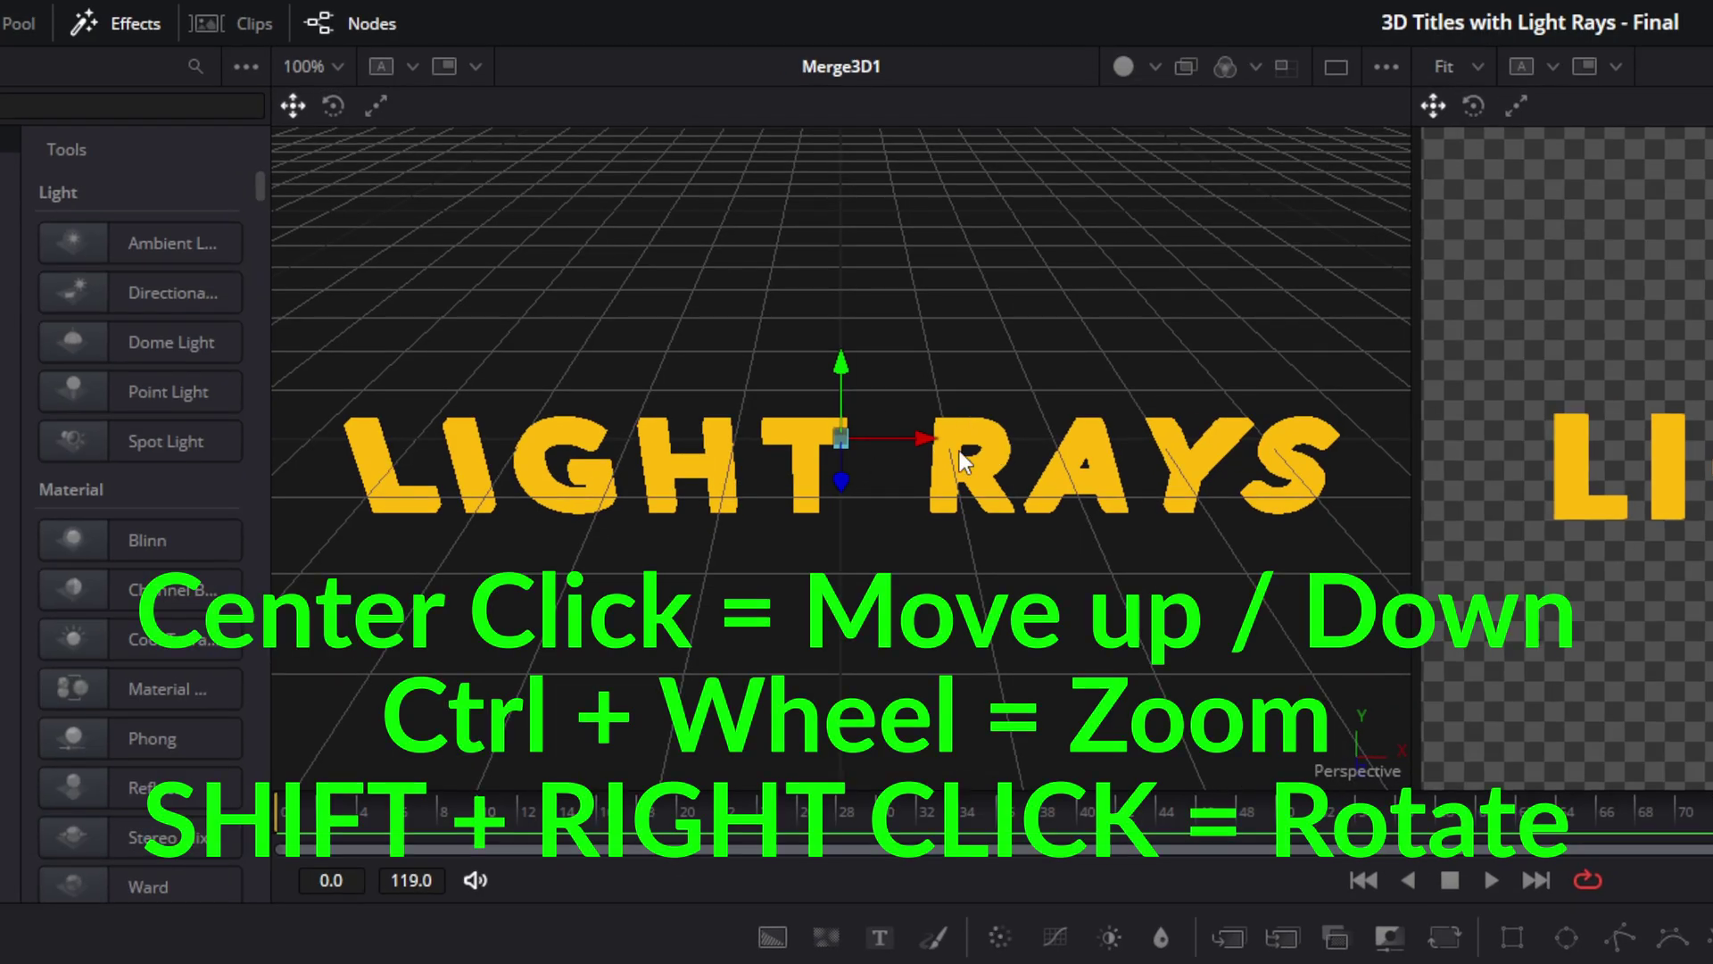
Turn on viewer lighting and pan the 3D view to see the shaded, bevelled letters
{"action": "left_click", "coordinate": [1123, 66]}
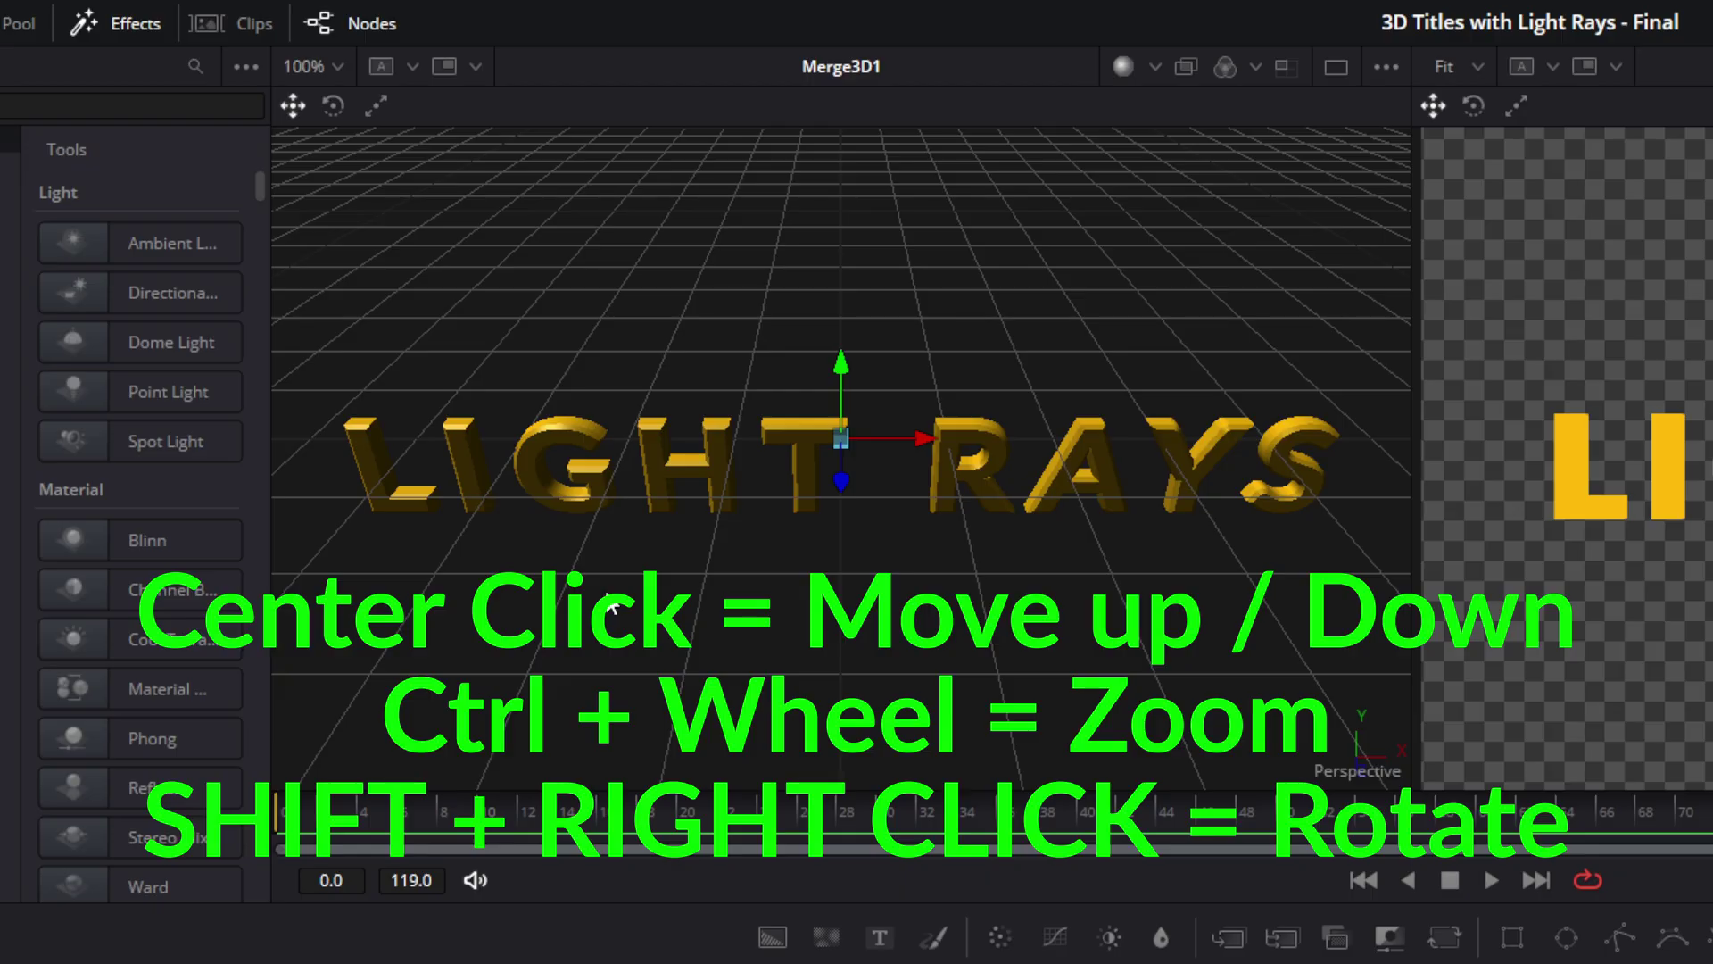
{"action": "left_click_drag", "start_coordinate": [639, 576], "coordinate": [639, 535]}
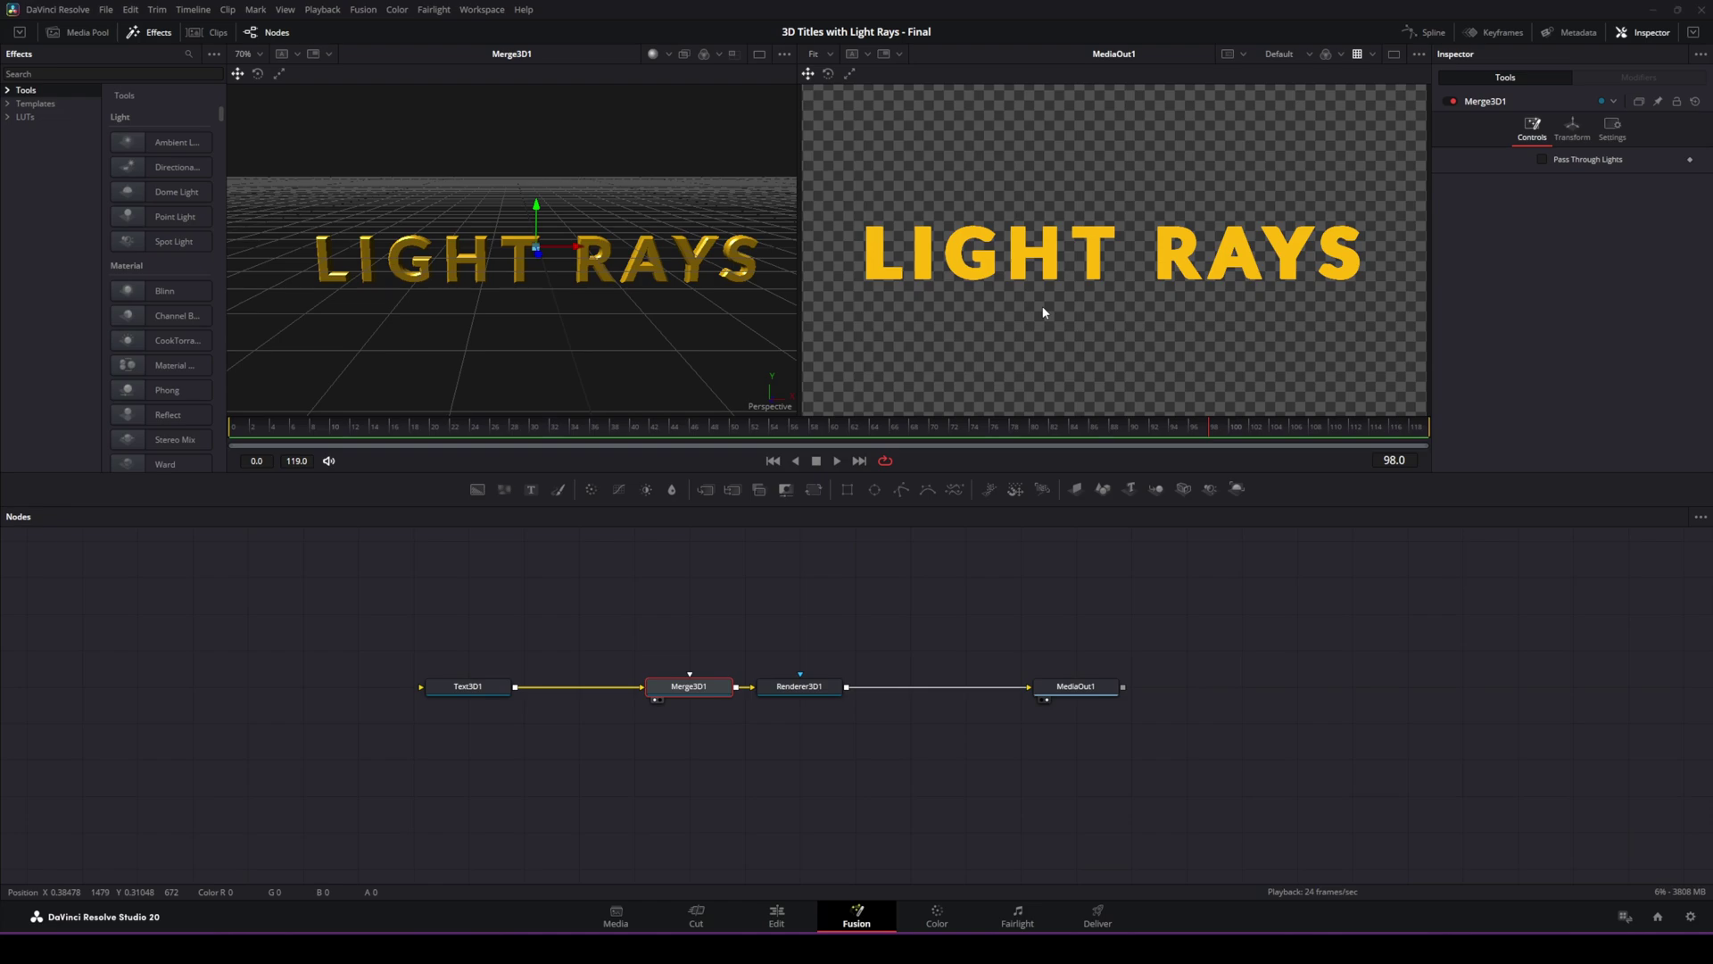
Enable Lighting and Shadows on Renderer3D1, then bring up Merge3D1's settings
{"action": "left_click", "coordinate": [796, 692]}
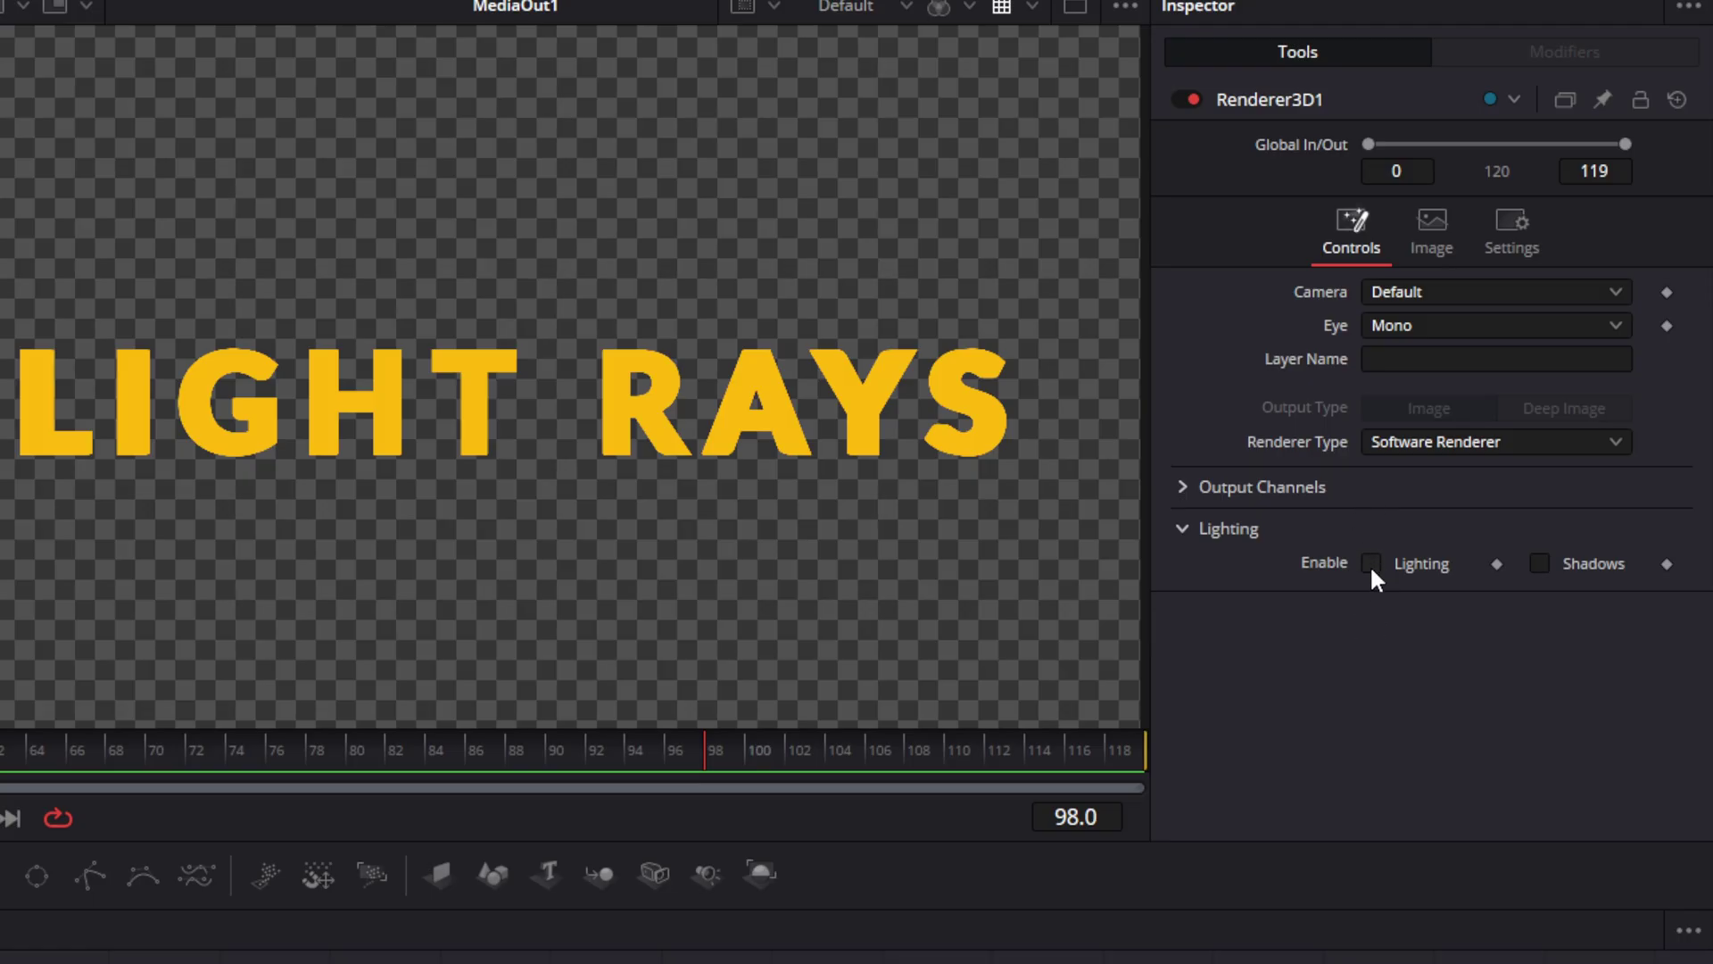
{"action": "left_click", "coordinate": [1370, 563]}
{"action": "left_click", "coordinate": [1541, 564]}
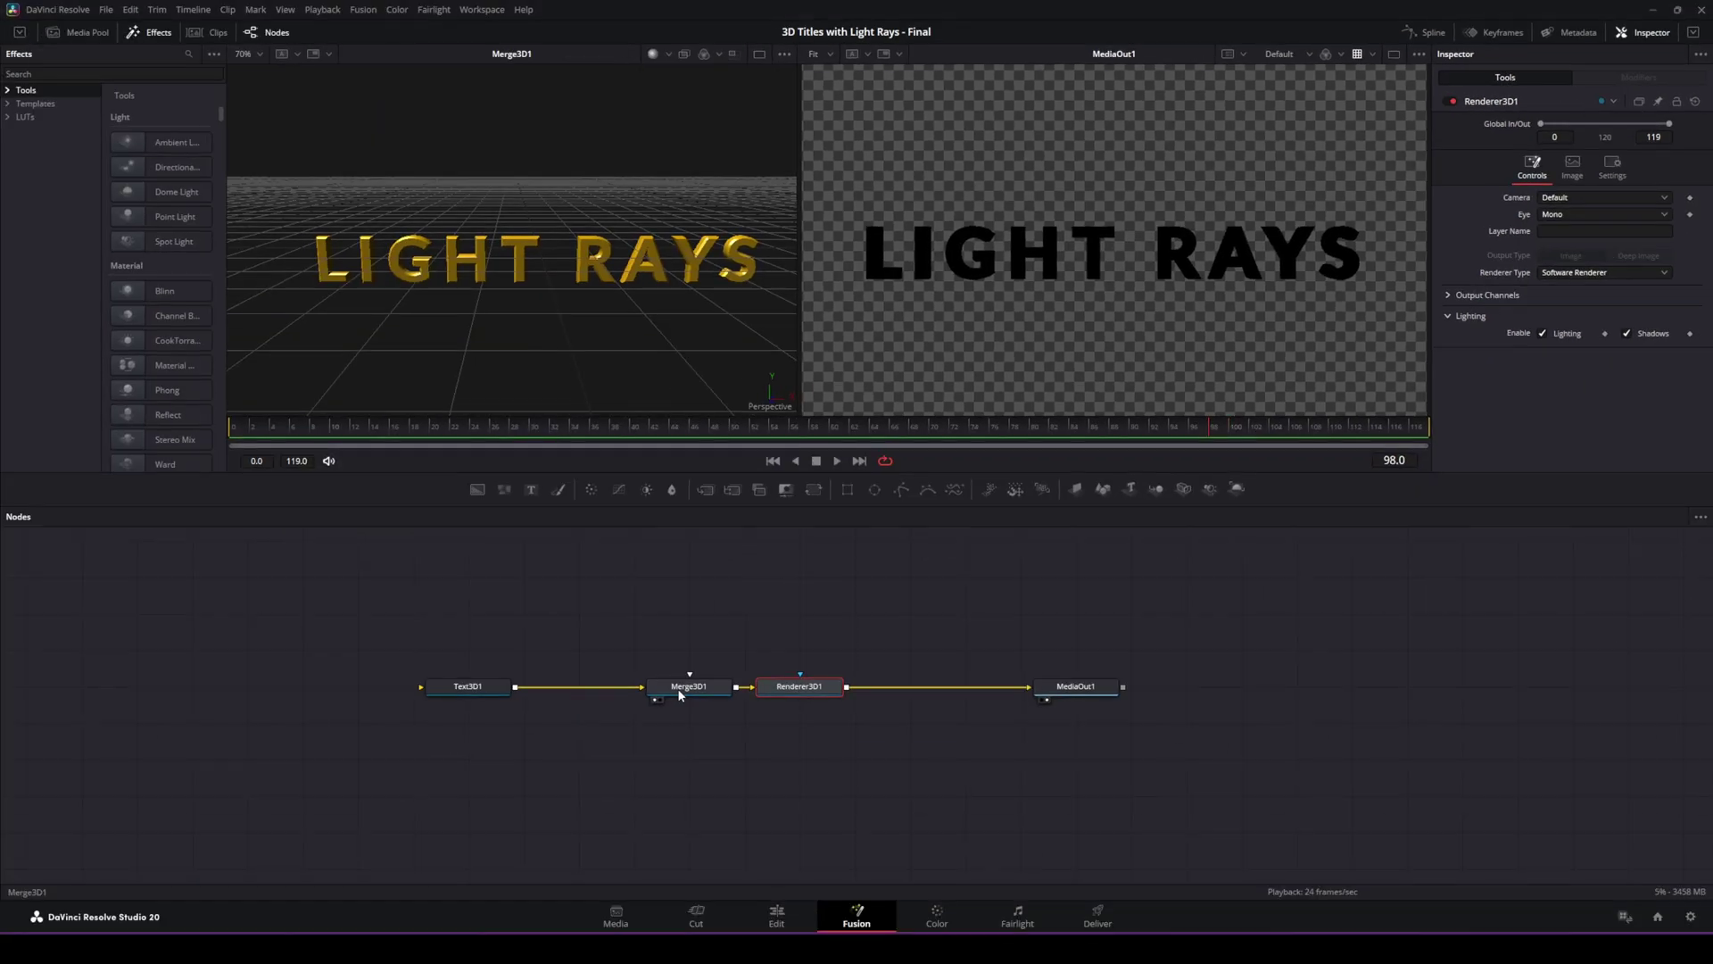
{"action": "left_click", "coordinate": [679, 689]}
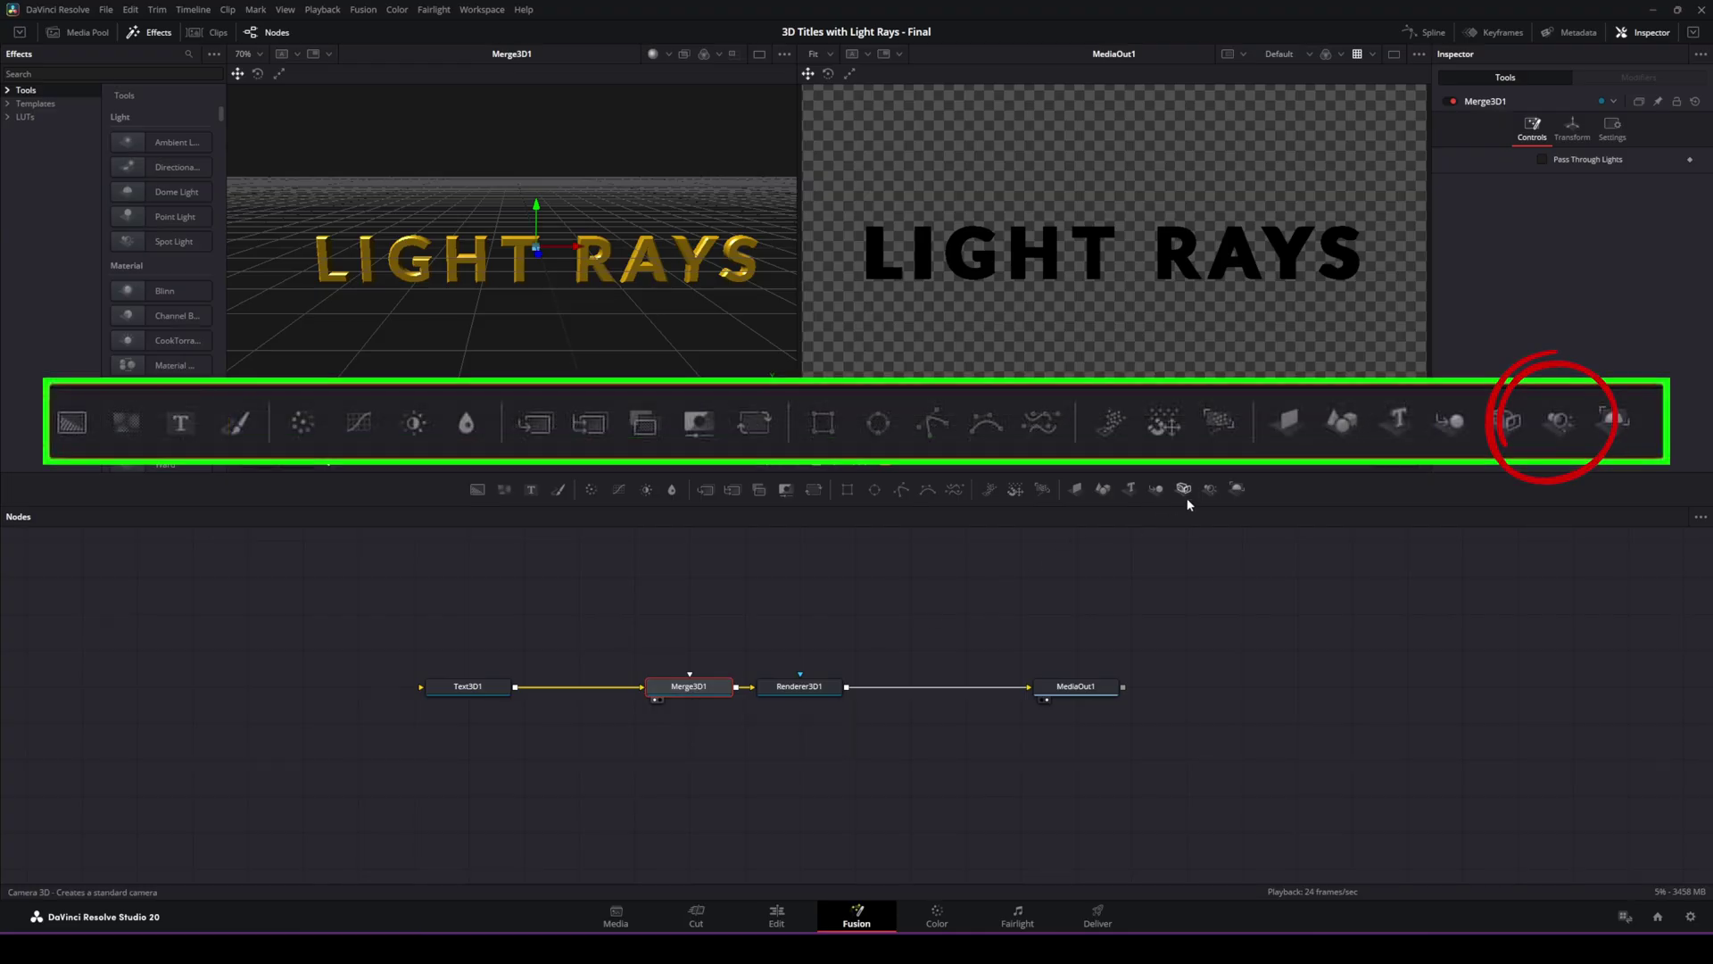
Add a SpotLight1 node and connect it into Merge3D1
{"action": "left_click_drag", "start_coordinate": [1237, 488], "coordinate": [485, 766]}
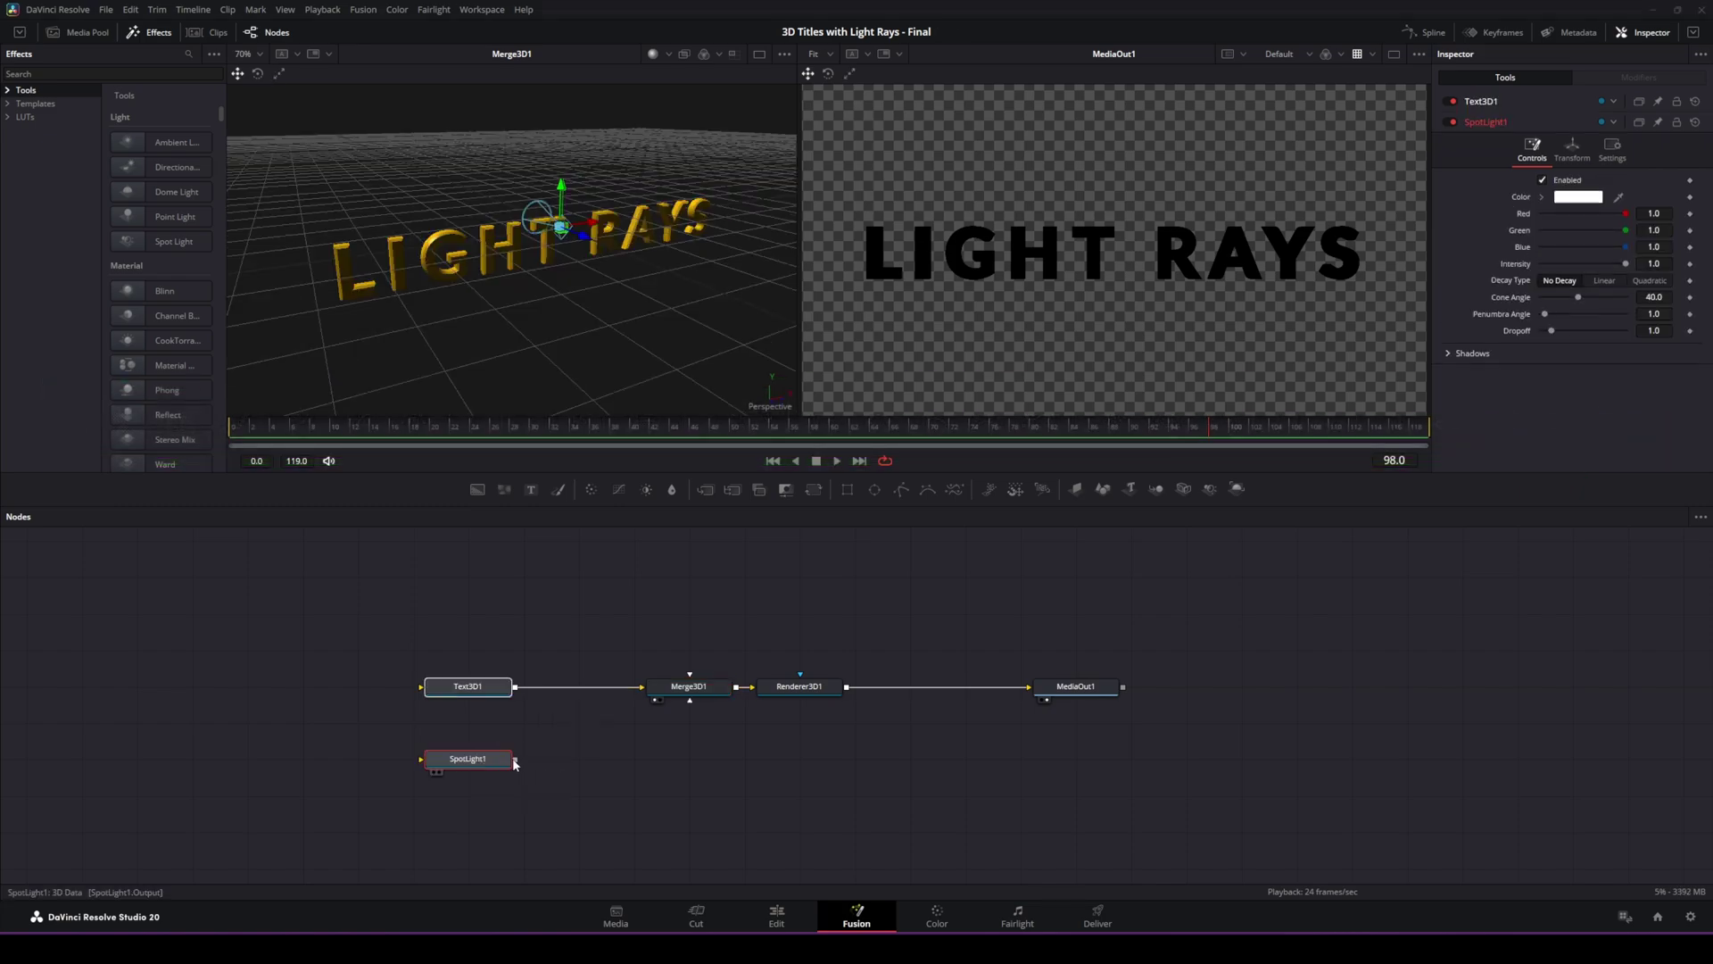
{"action": "left_click_drag", "start_coordinate": [515, 762], "coordinate": [696, 692]}
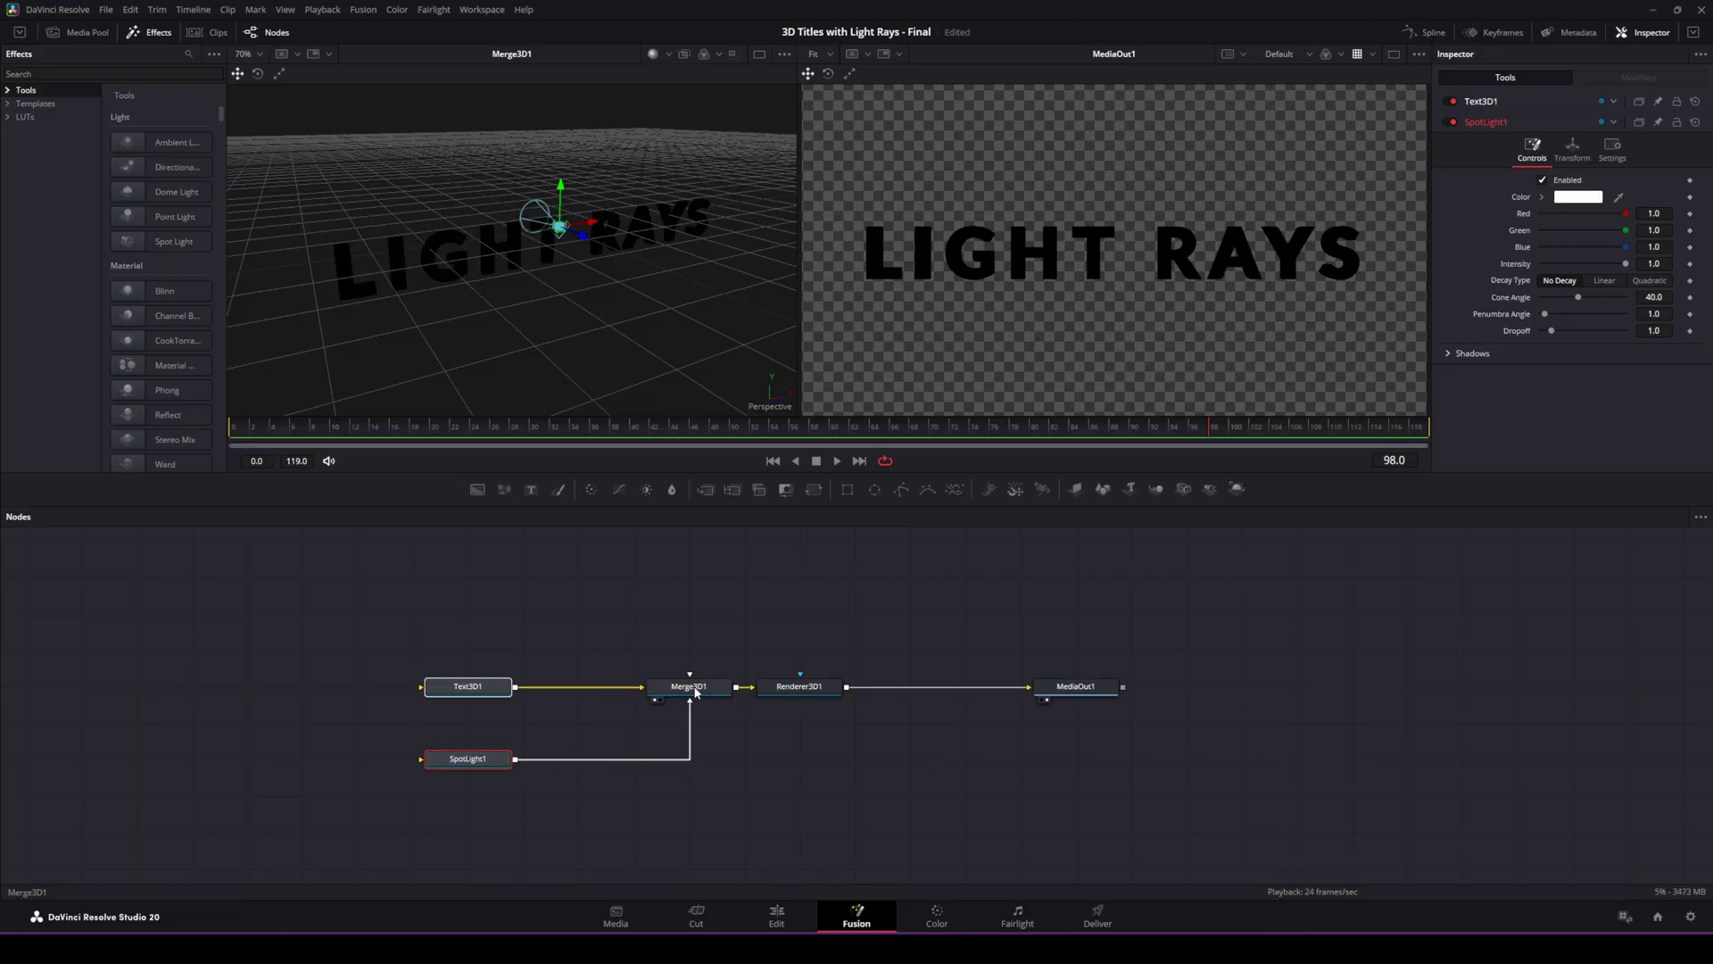
{"action": "left_click", "coordinate": [465, 760]}
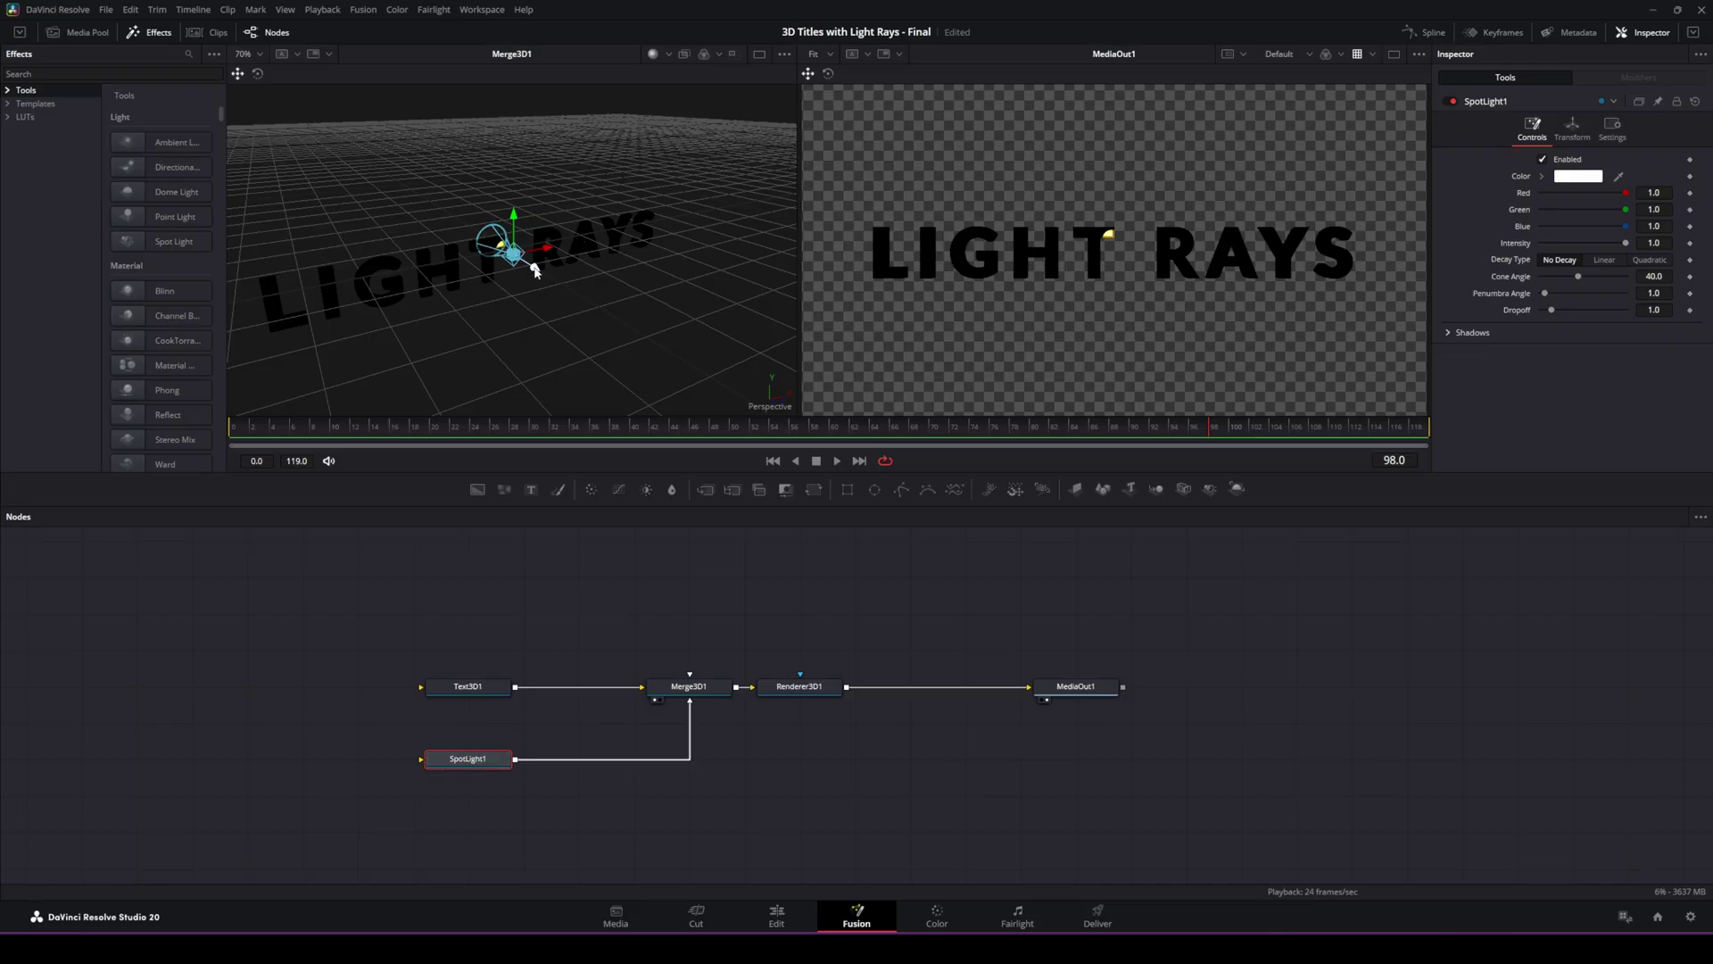
Move the spotlight in the 3D viewer until the whole LIGHT RAYS title renders lit gold
{"action": "left_click_drag", "start_coordinate": [535, 271], "coordinate": [697, 415]}
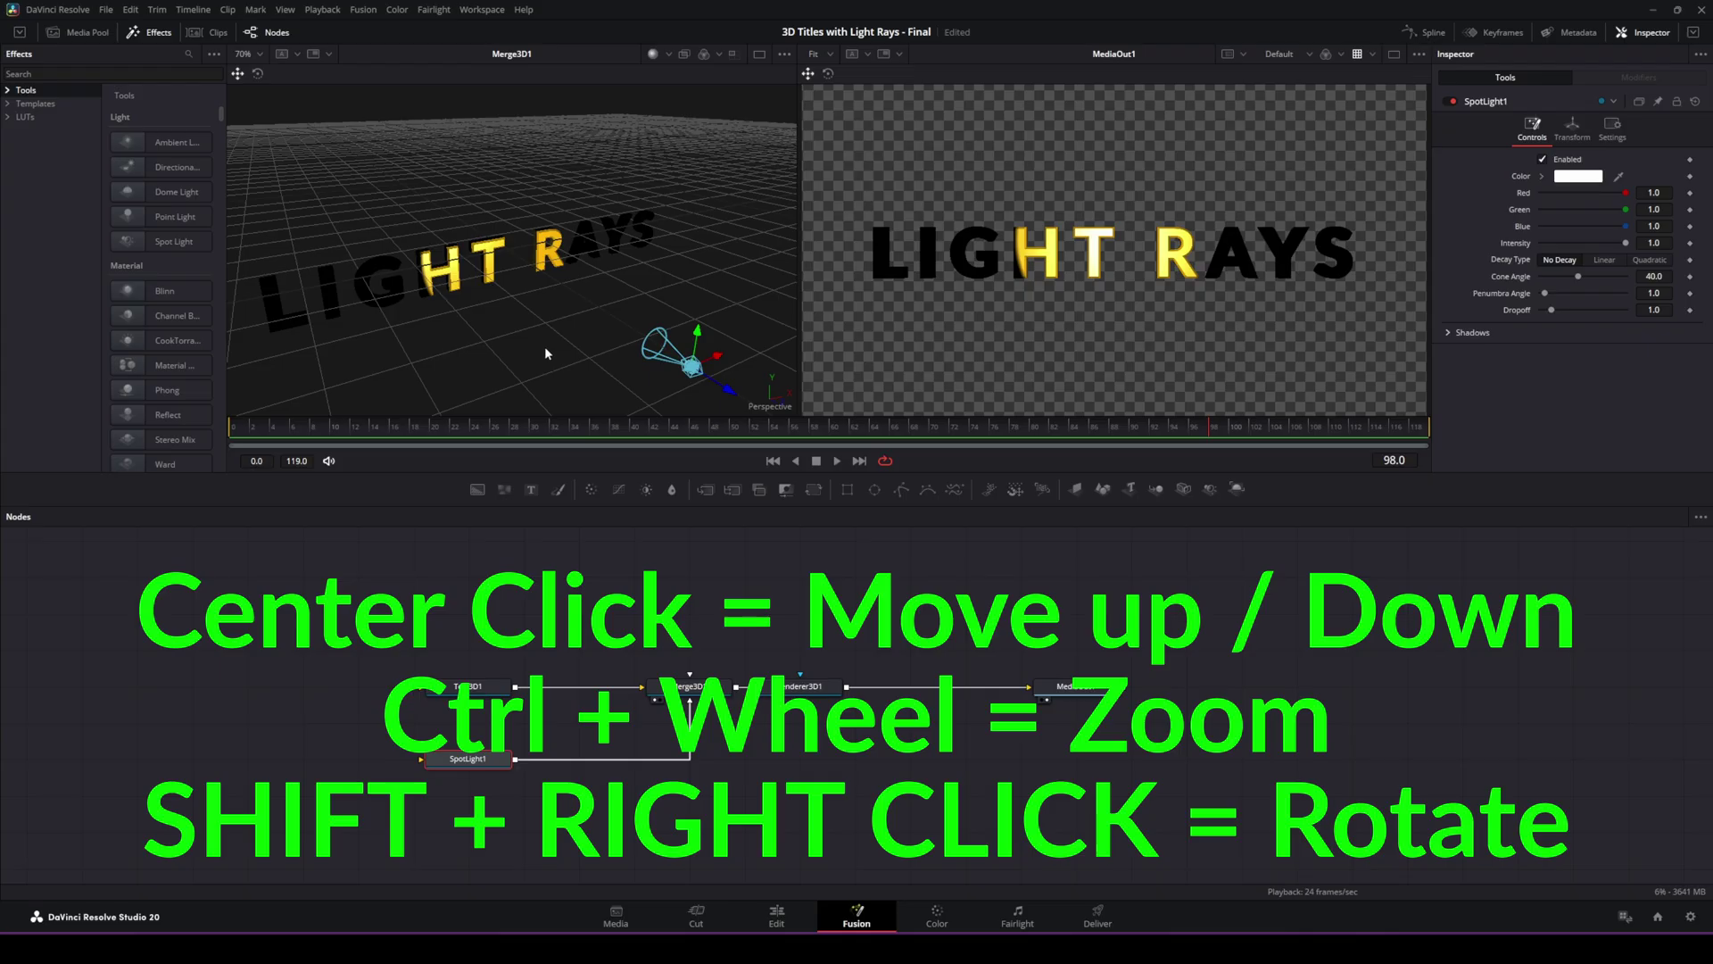
{"action": "scroll", "coordinate": [545, 347], "scroll_direction": "up", "scroll_amount": 5}
{"action": "scroll", "coordinate": [543, 345], "scroll_direction": "down", "scroll_amount": 5}
{"action": "scroll", "coordinate": [542, 352], "scroll_direction": "down", "scroll_amount": 5}
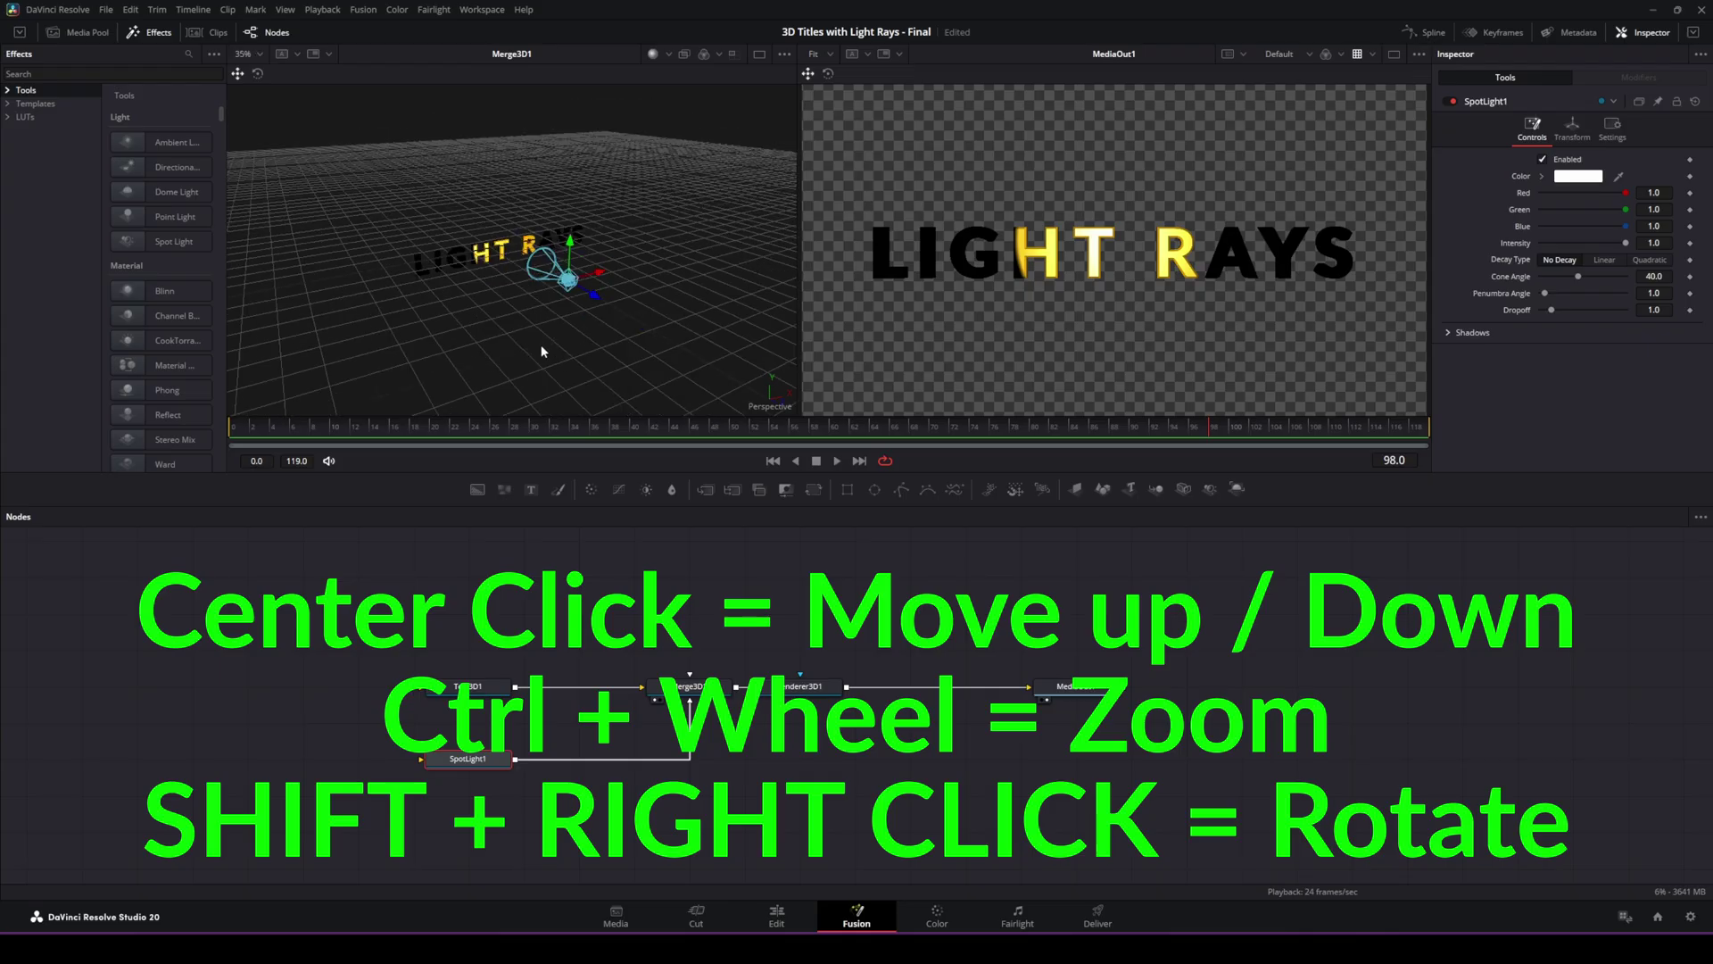
{"action": "left_click_drag", "start_coordinate": [585, 321], "coordinate": [730, 410]}
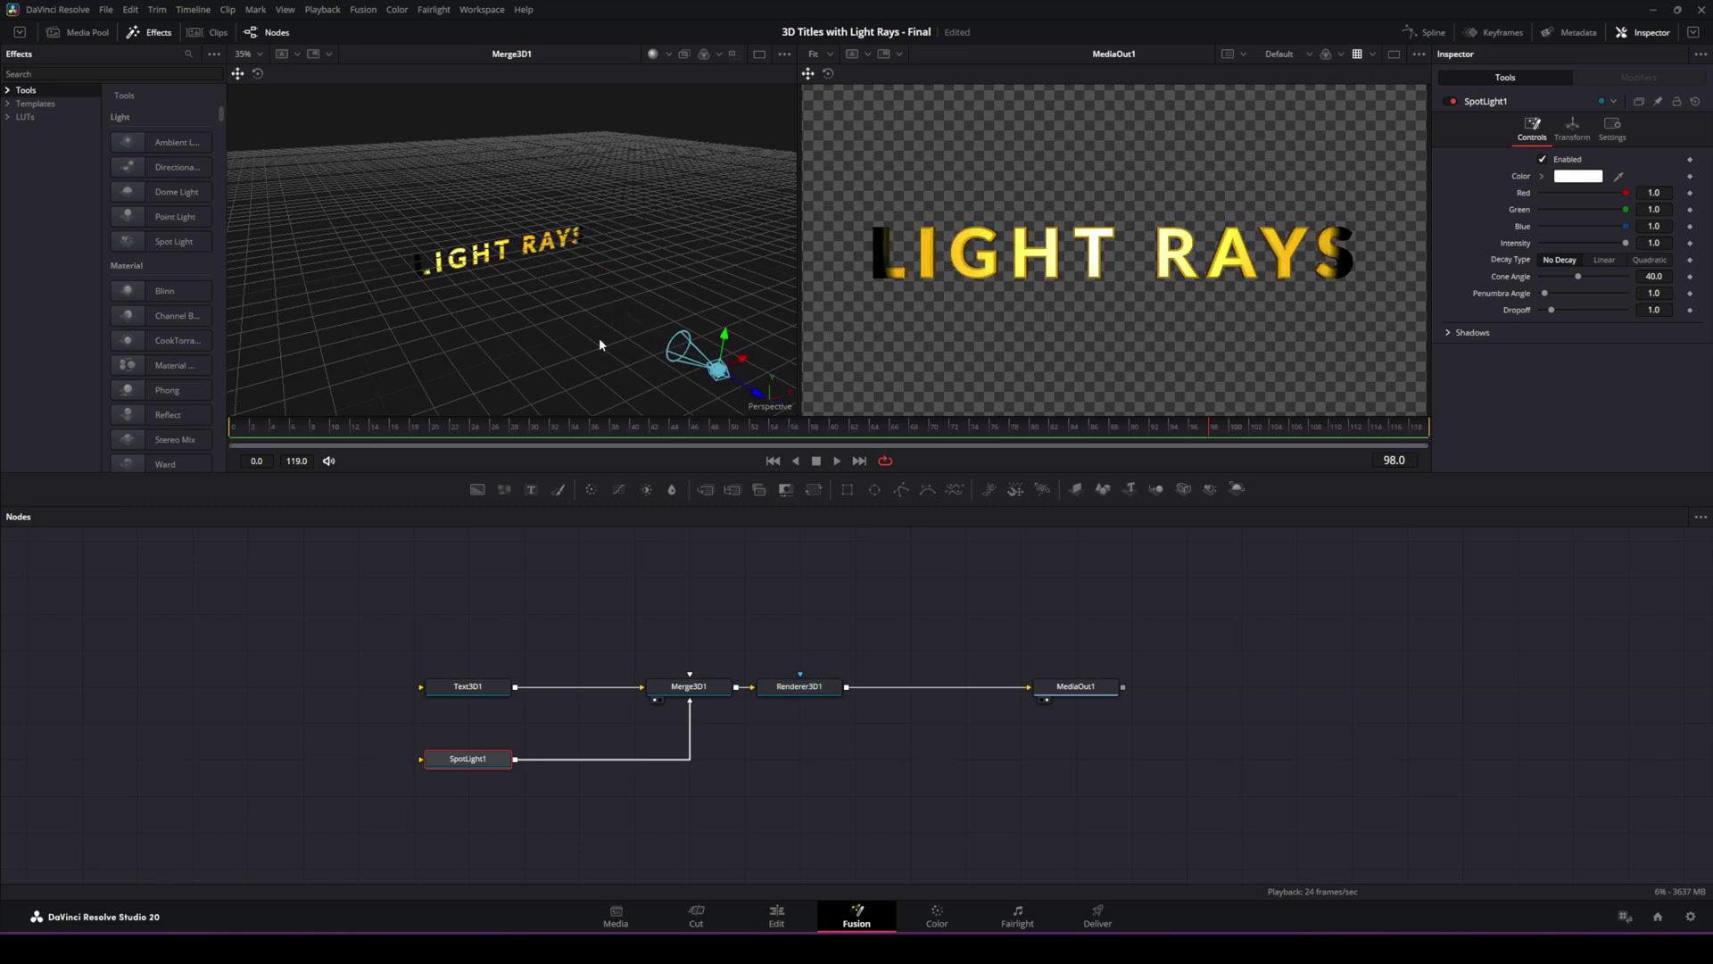
{"action": "scroll", "coordinate": [598, 337], "scroll_direction": "down", "scroll_amount": 3}
{"action": "left_click_drag", "start_coordinate": [582, 282], "coordinate": [665, 339]}
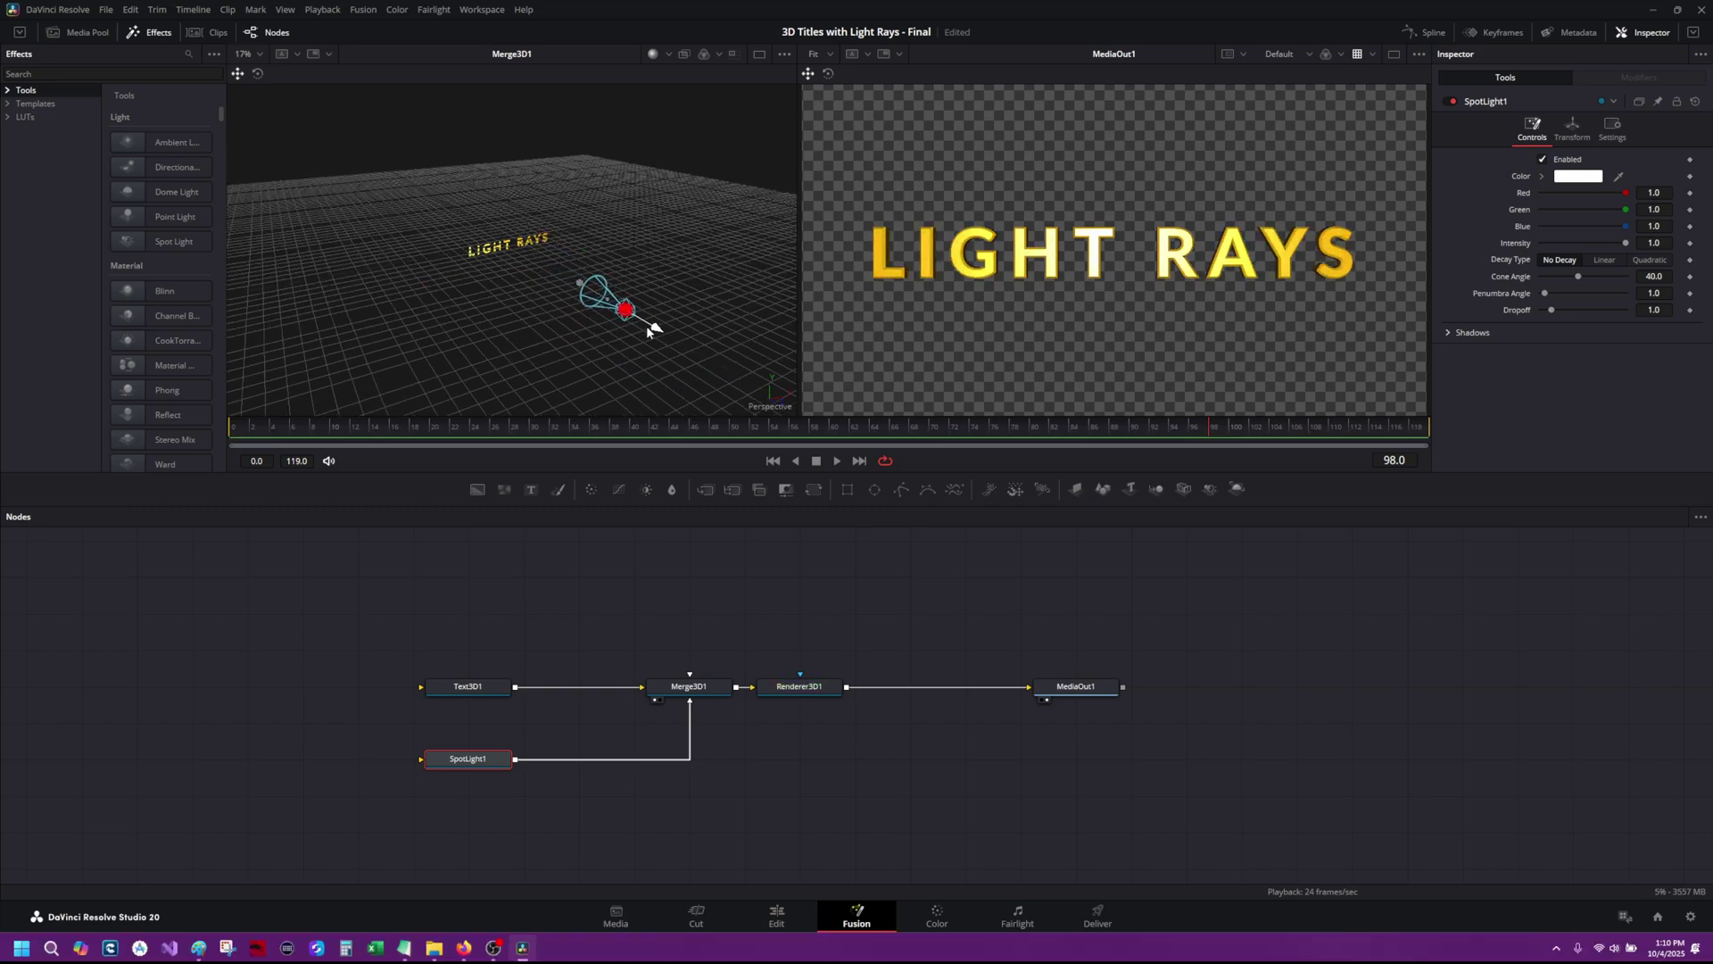
{"action": "scroll", "coordinate": [513, 314], "scroll_direction": "up", "scroll_amount": 3}
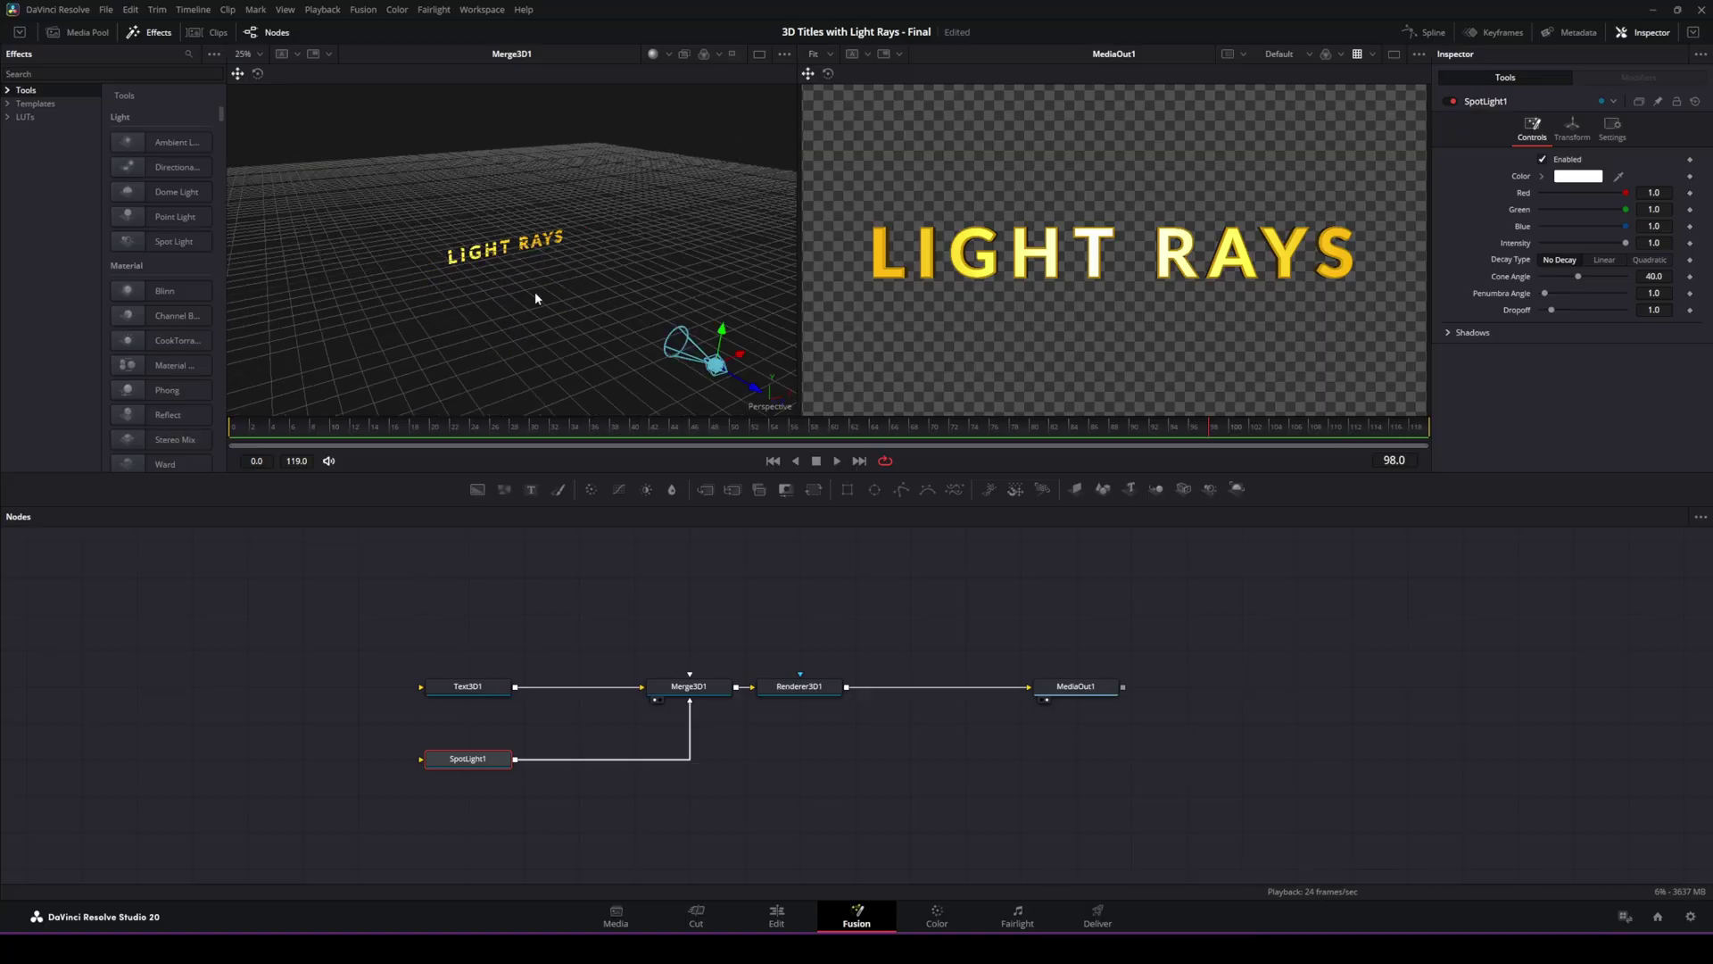
{"action": "scroll", "coordinate": [534, 296], "scroll_direction": "up", "scroll_amount": 2}
{"action": "left_click_drag", "start_coordinate": [533, 296], "coordinate": [473, 268]}
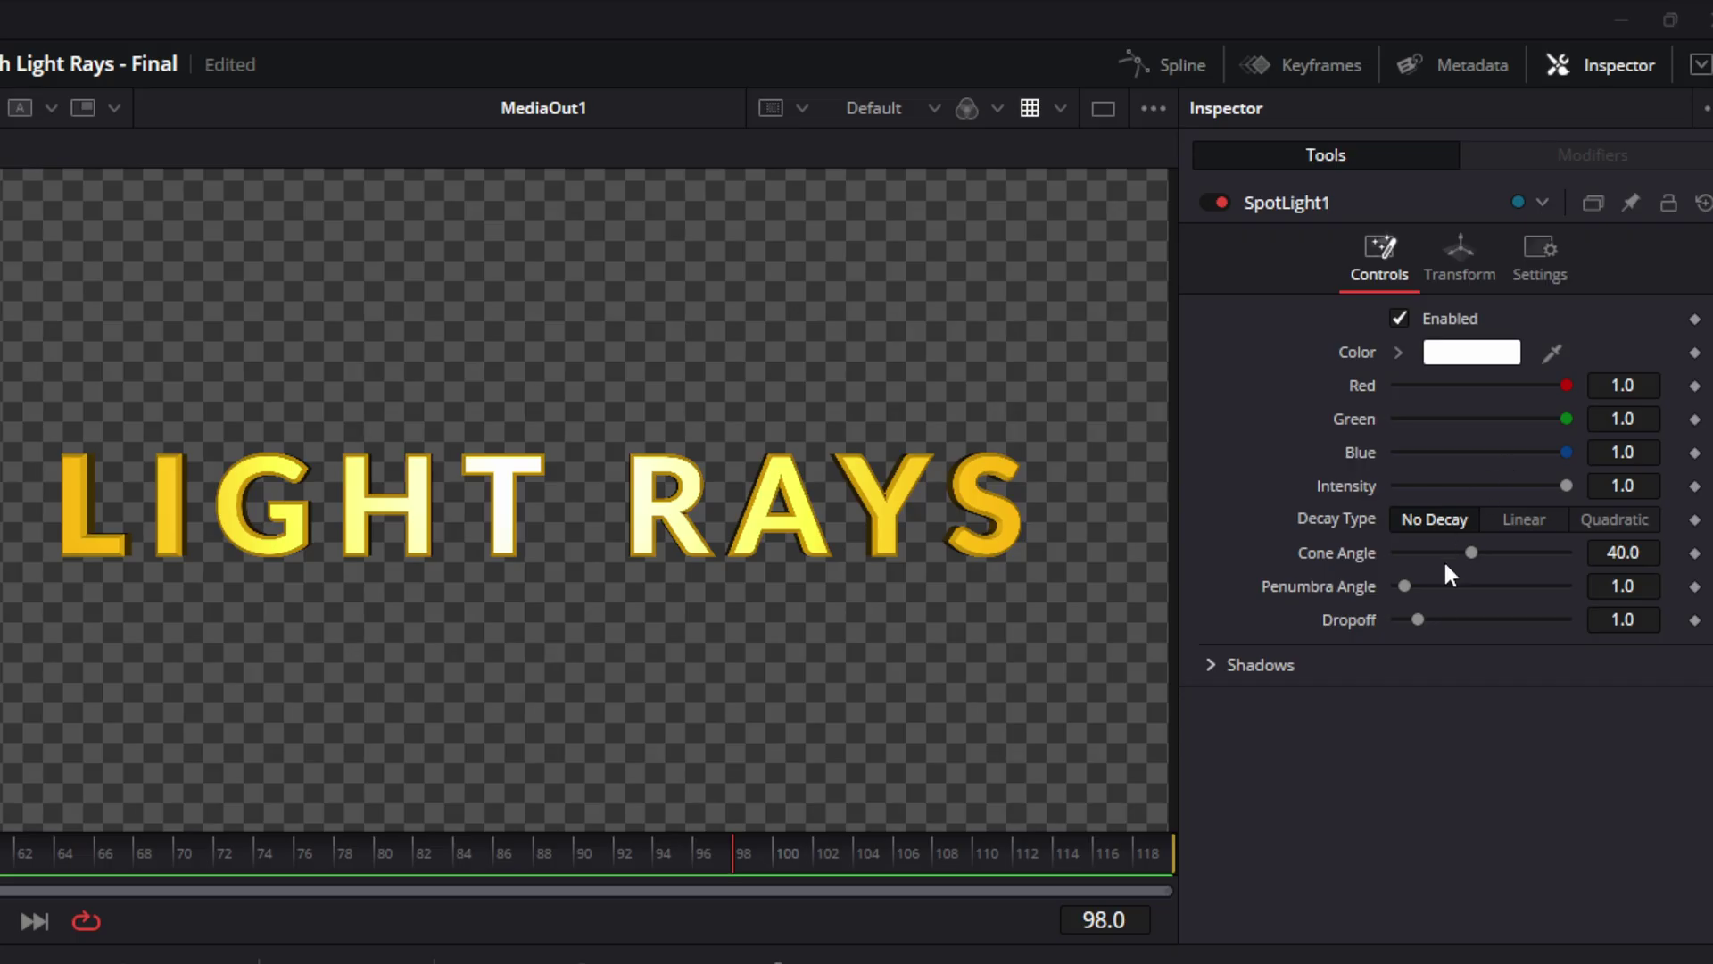
Enable Use Target on SpotLight1 and place the target on the title (X 0.013559, Y -0.03324, Z -0.01291)
{"action": "left_click", "coordinate": [1461, 250]}
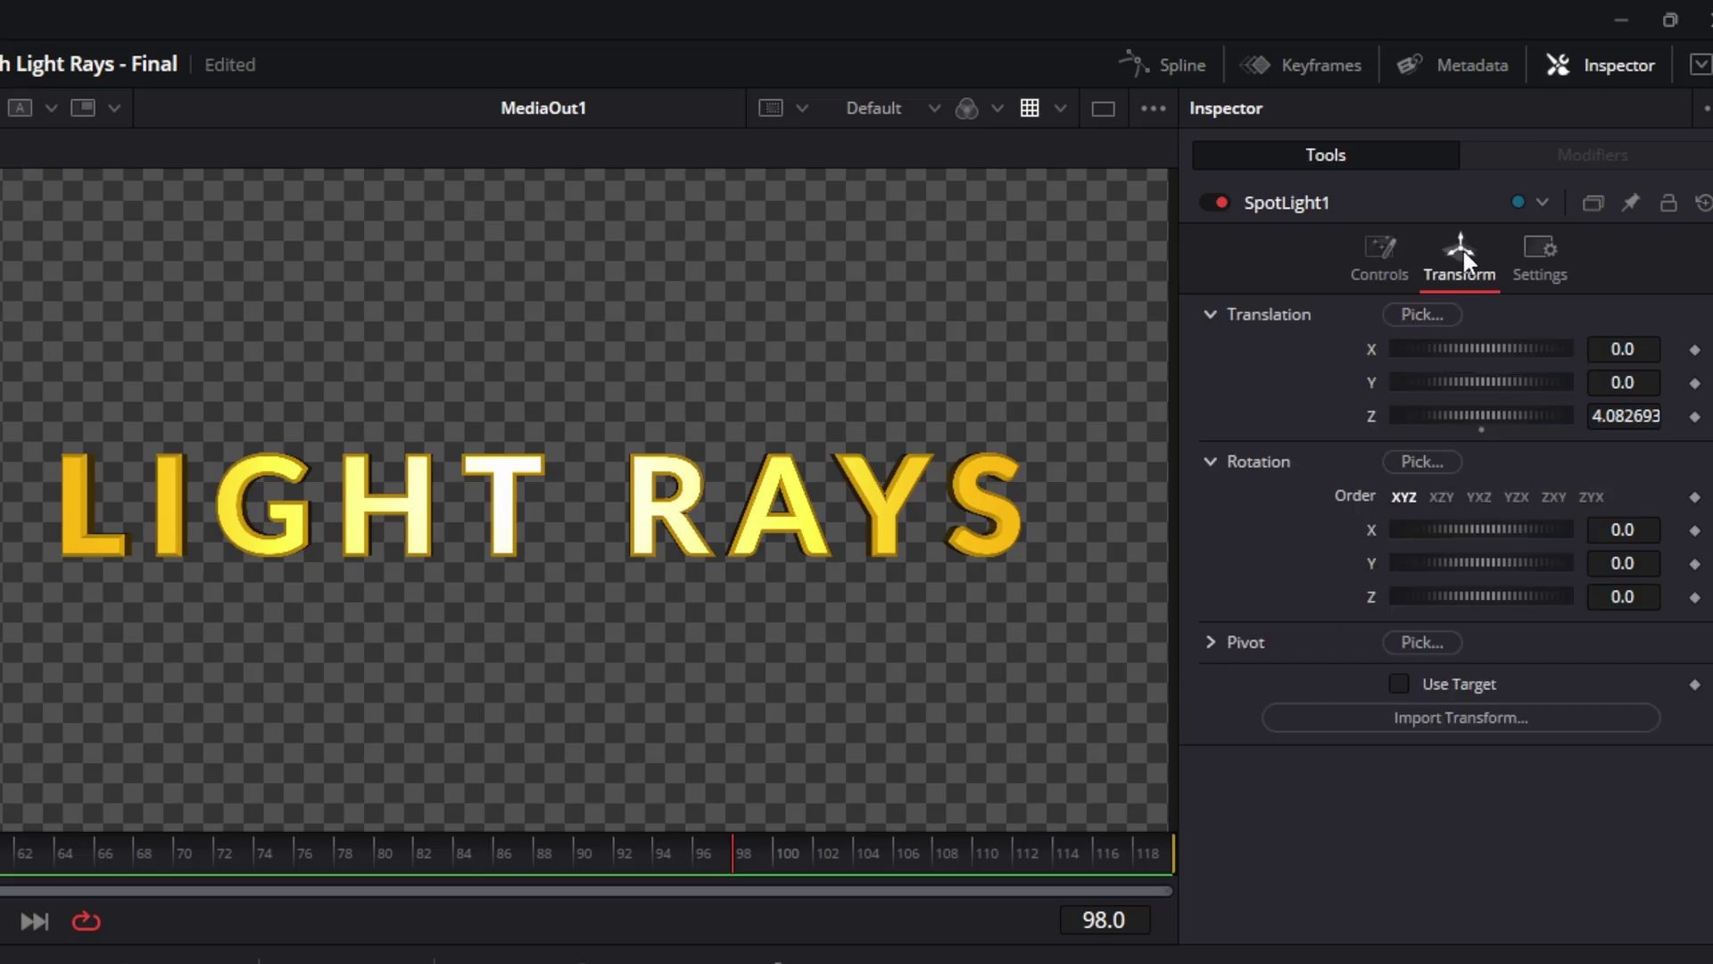
{"action": "left_click", "coordinate": [1401, 683]}
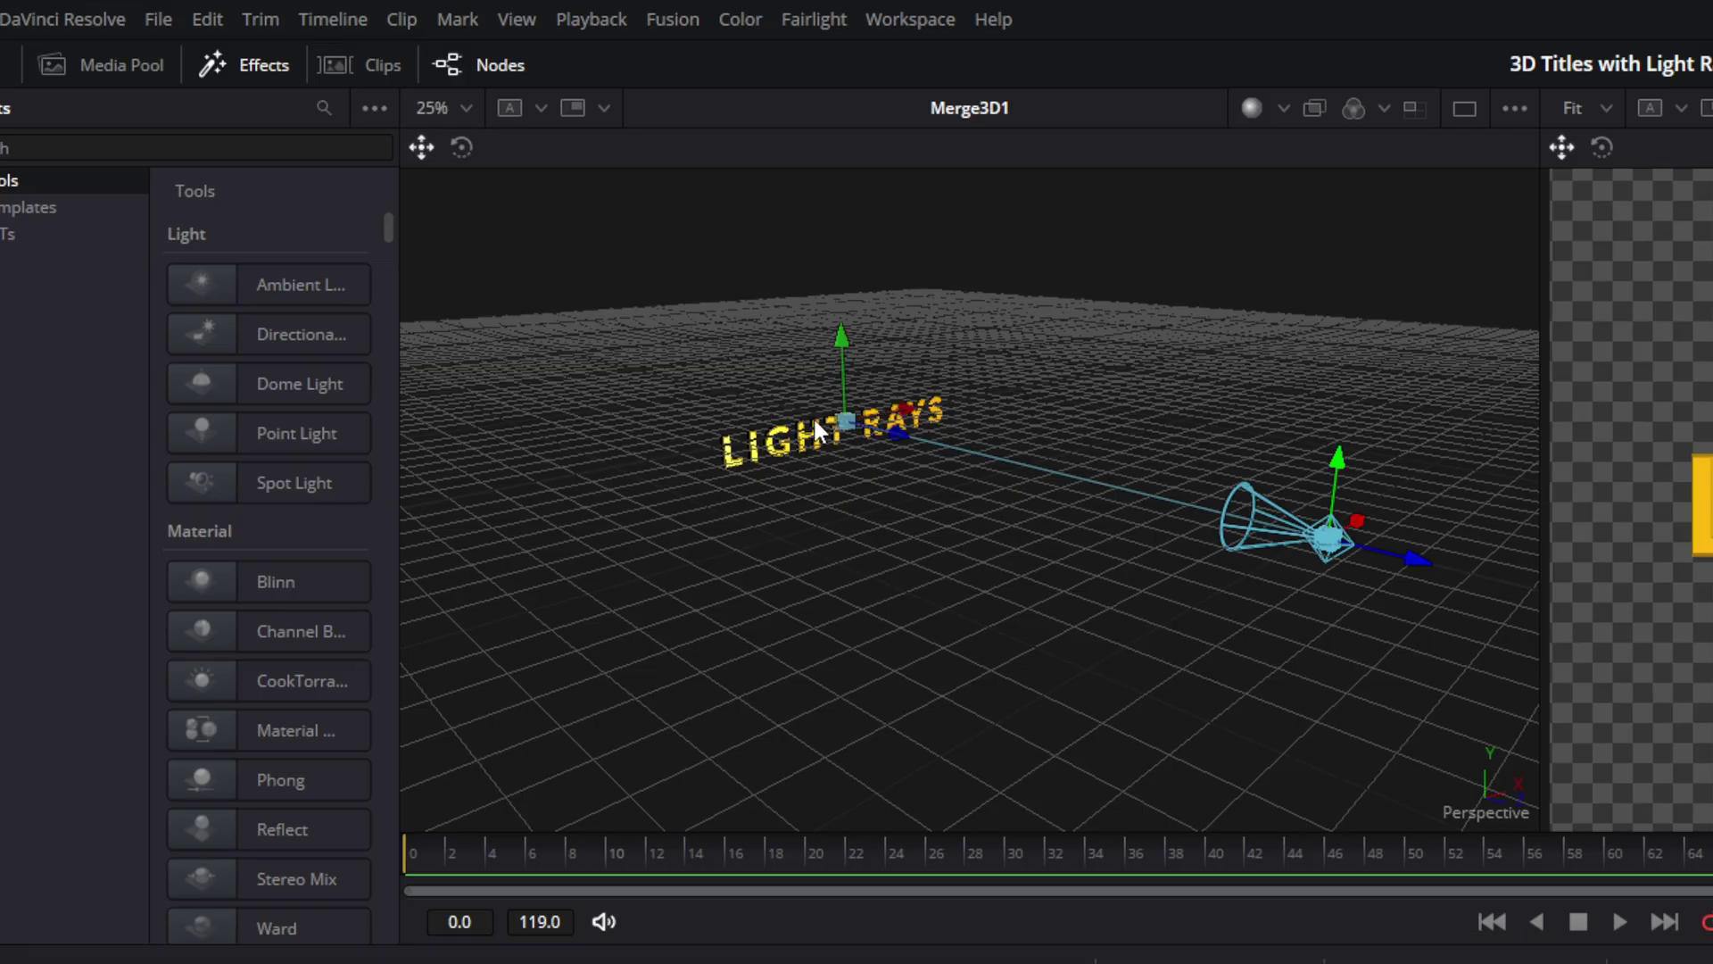
{"action": "left_click", "coordinate": [854, 417]}
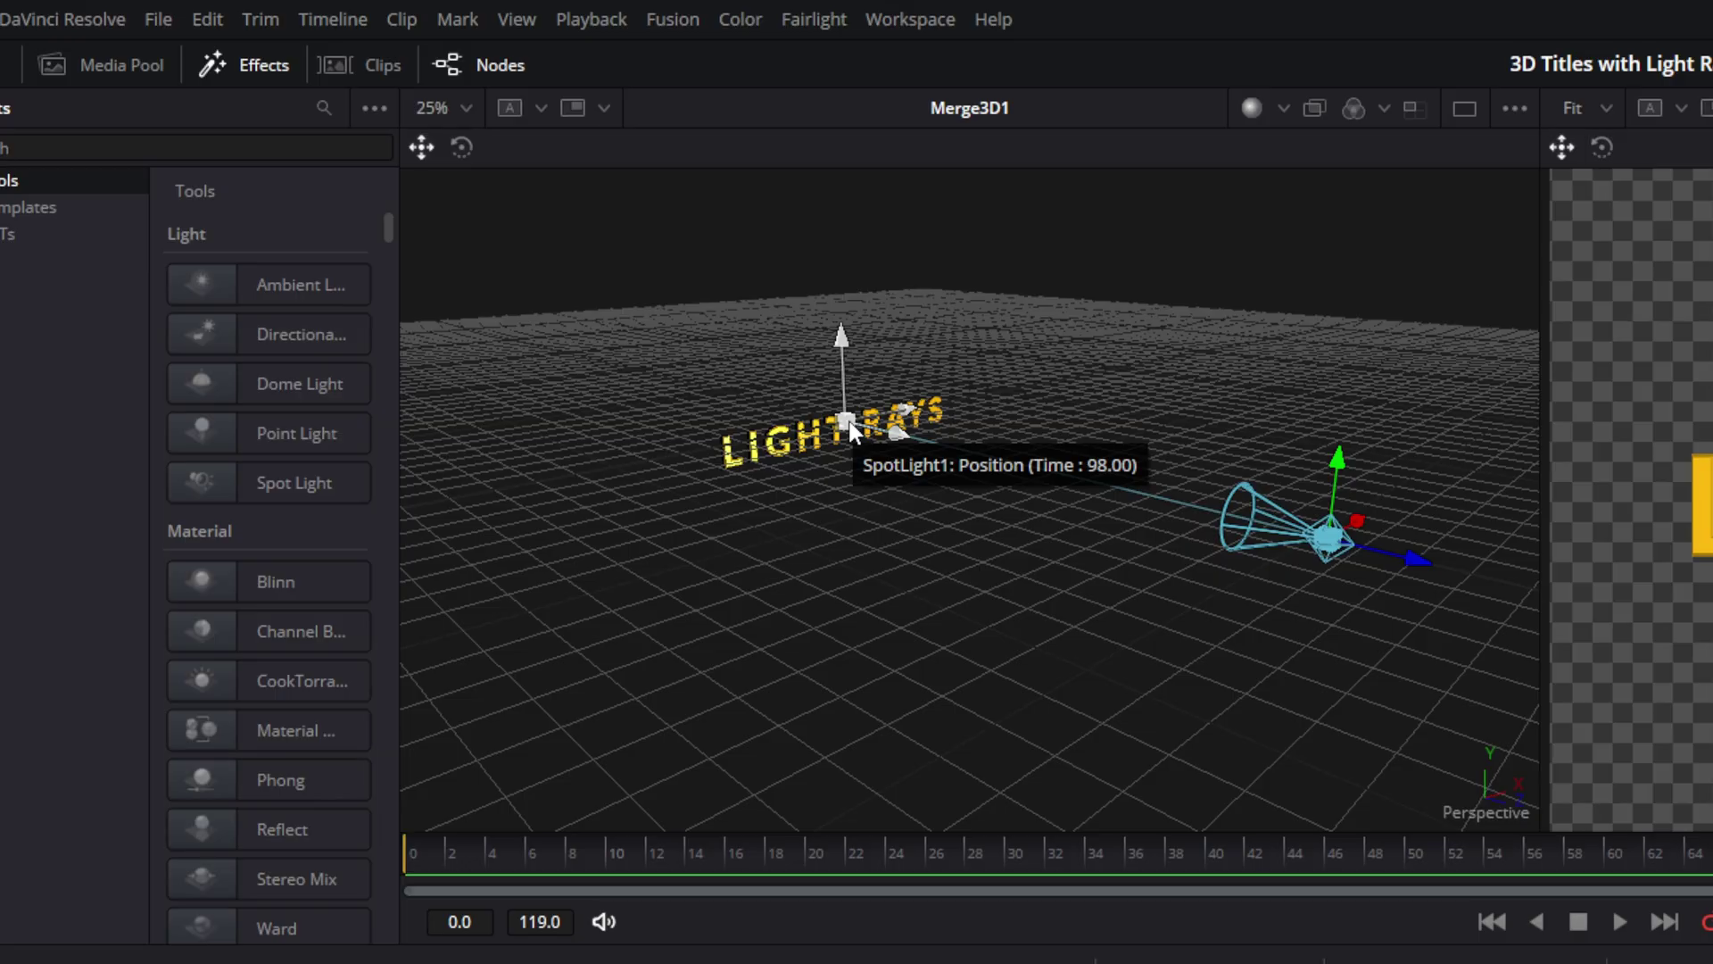
{"action": "left_click_drag", "start_coordinate": [906, 413], "coordinate": [881, 447]}
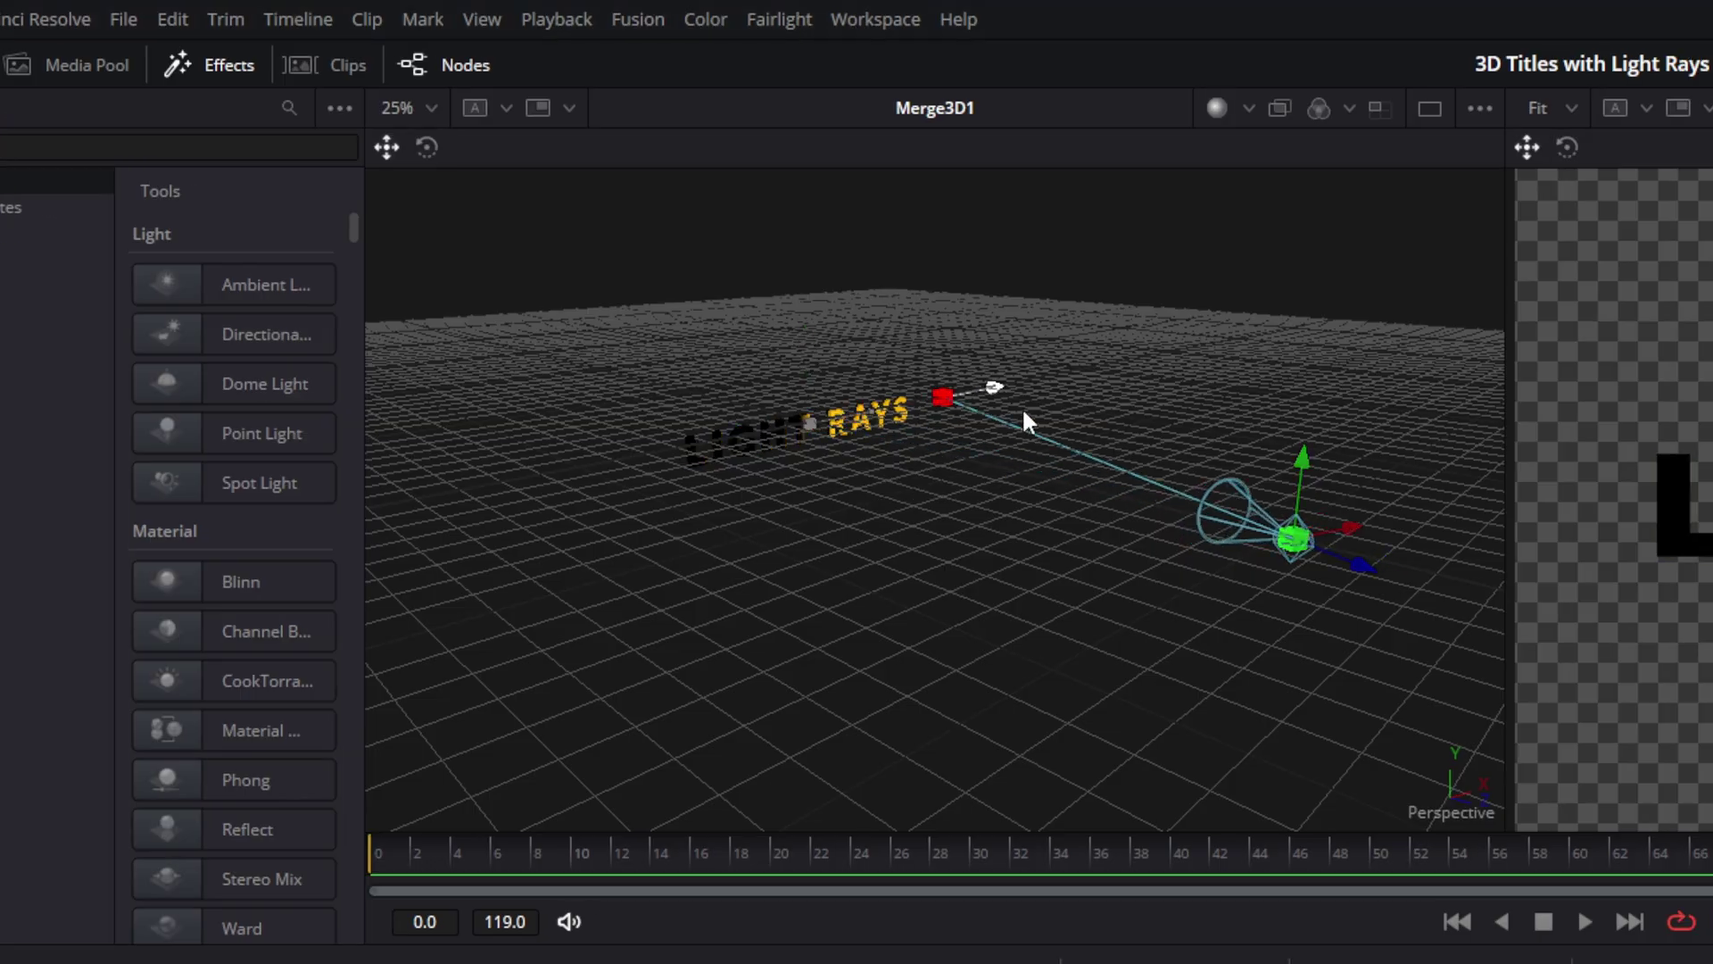
{"action": "left_click_drag", "start_coordinate": [807, 341], "coordinate": [870, 344]}
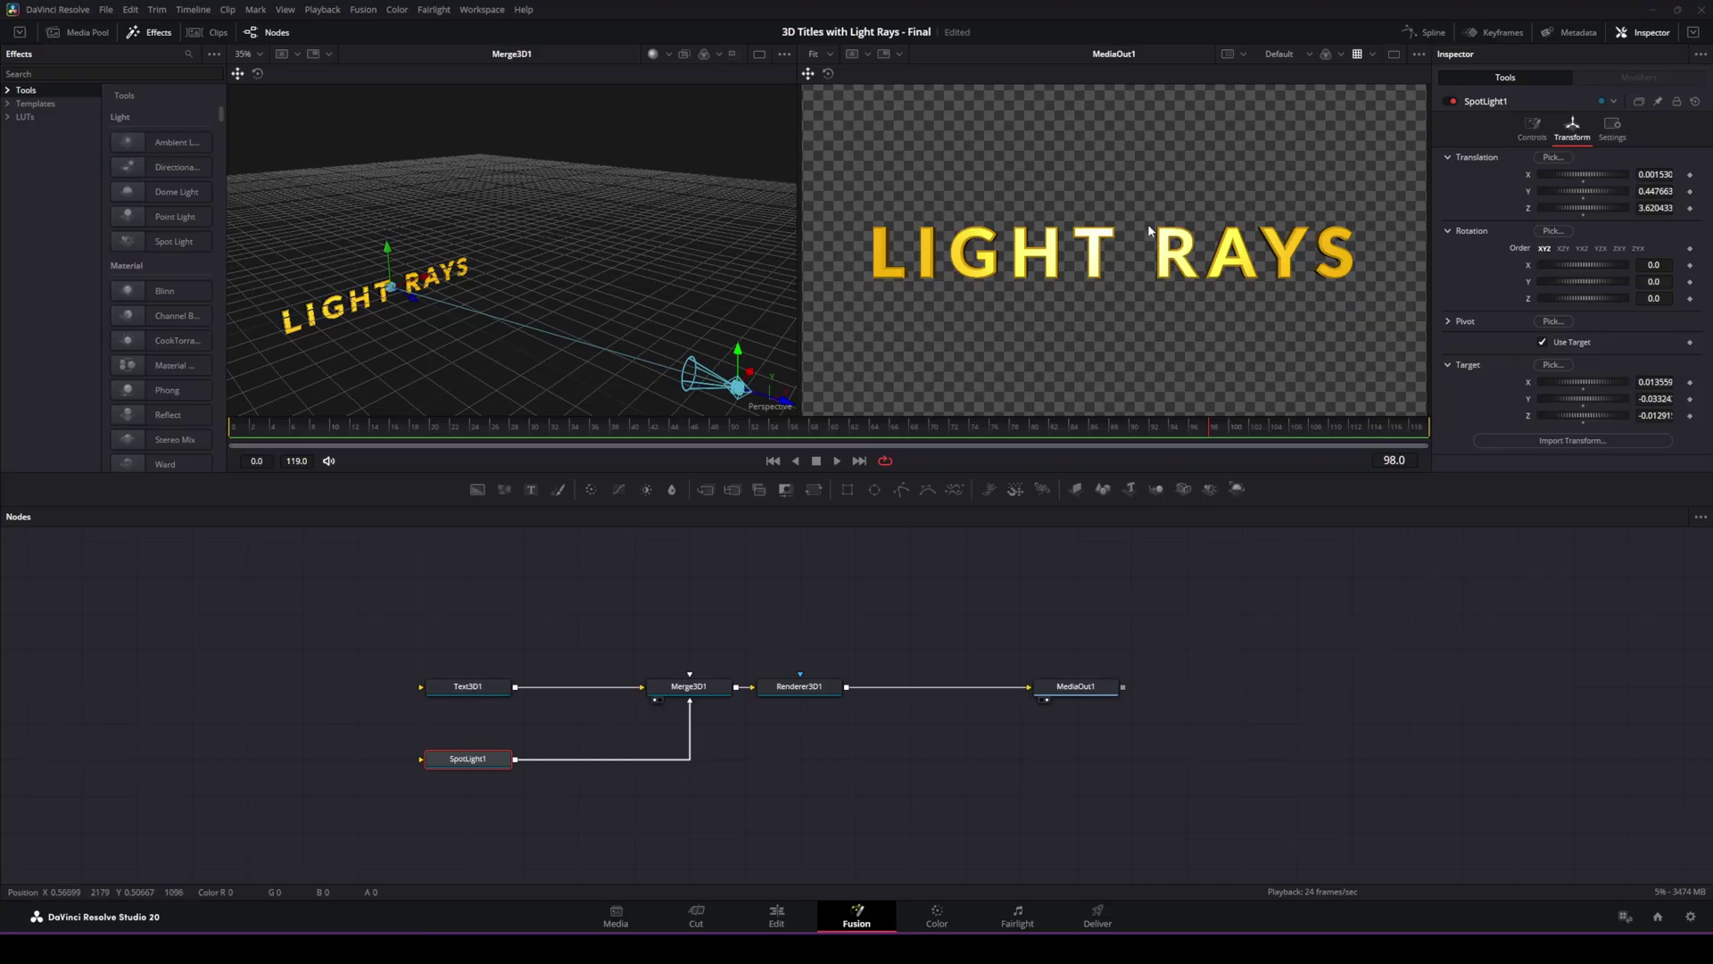
Raise SpotLight1 to about Translation Y 1.84 so it shines down on the title
{"action": "left_click", "coordinate": [740, 355]}
{"action": "left_click_drag", "start_coordinate": [740, 355], "coordinate": [709, 82]}
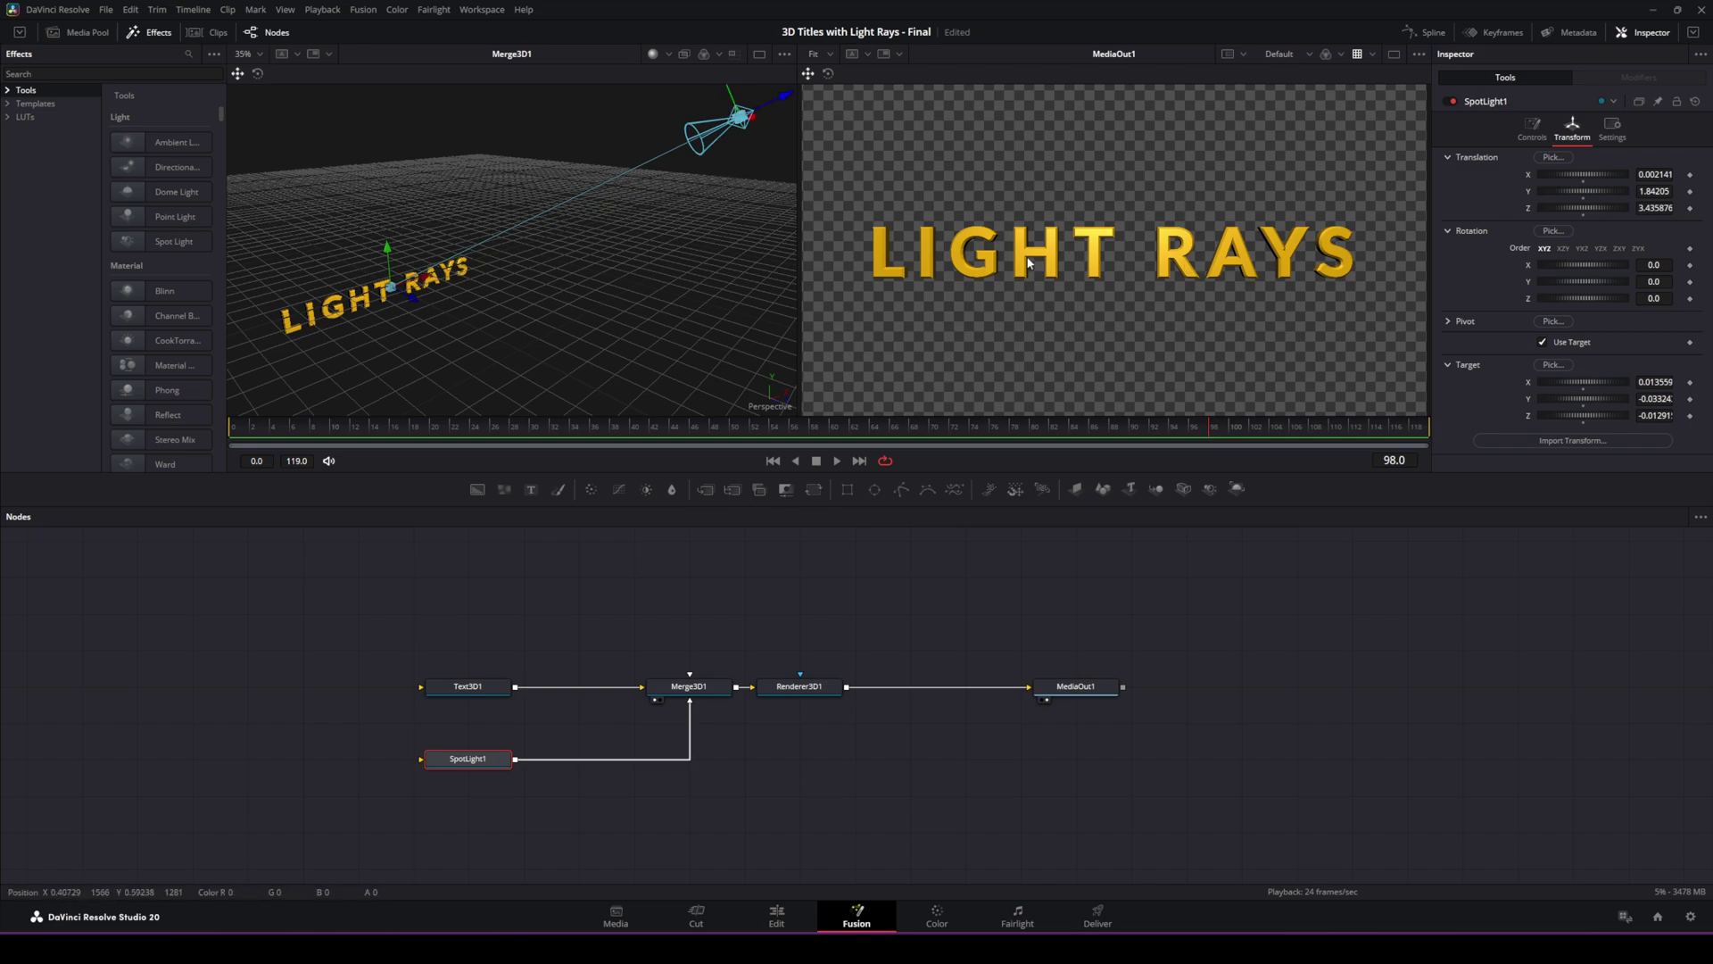
{"action": "left_click", "coordinate": [696, 688]}
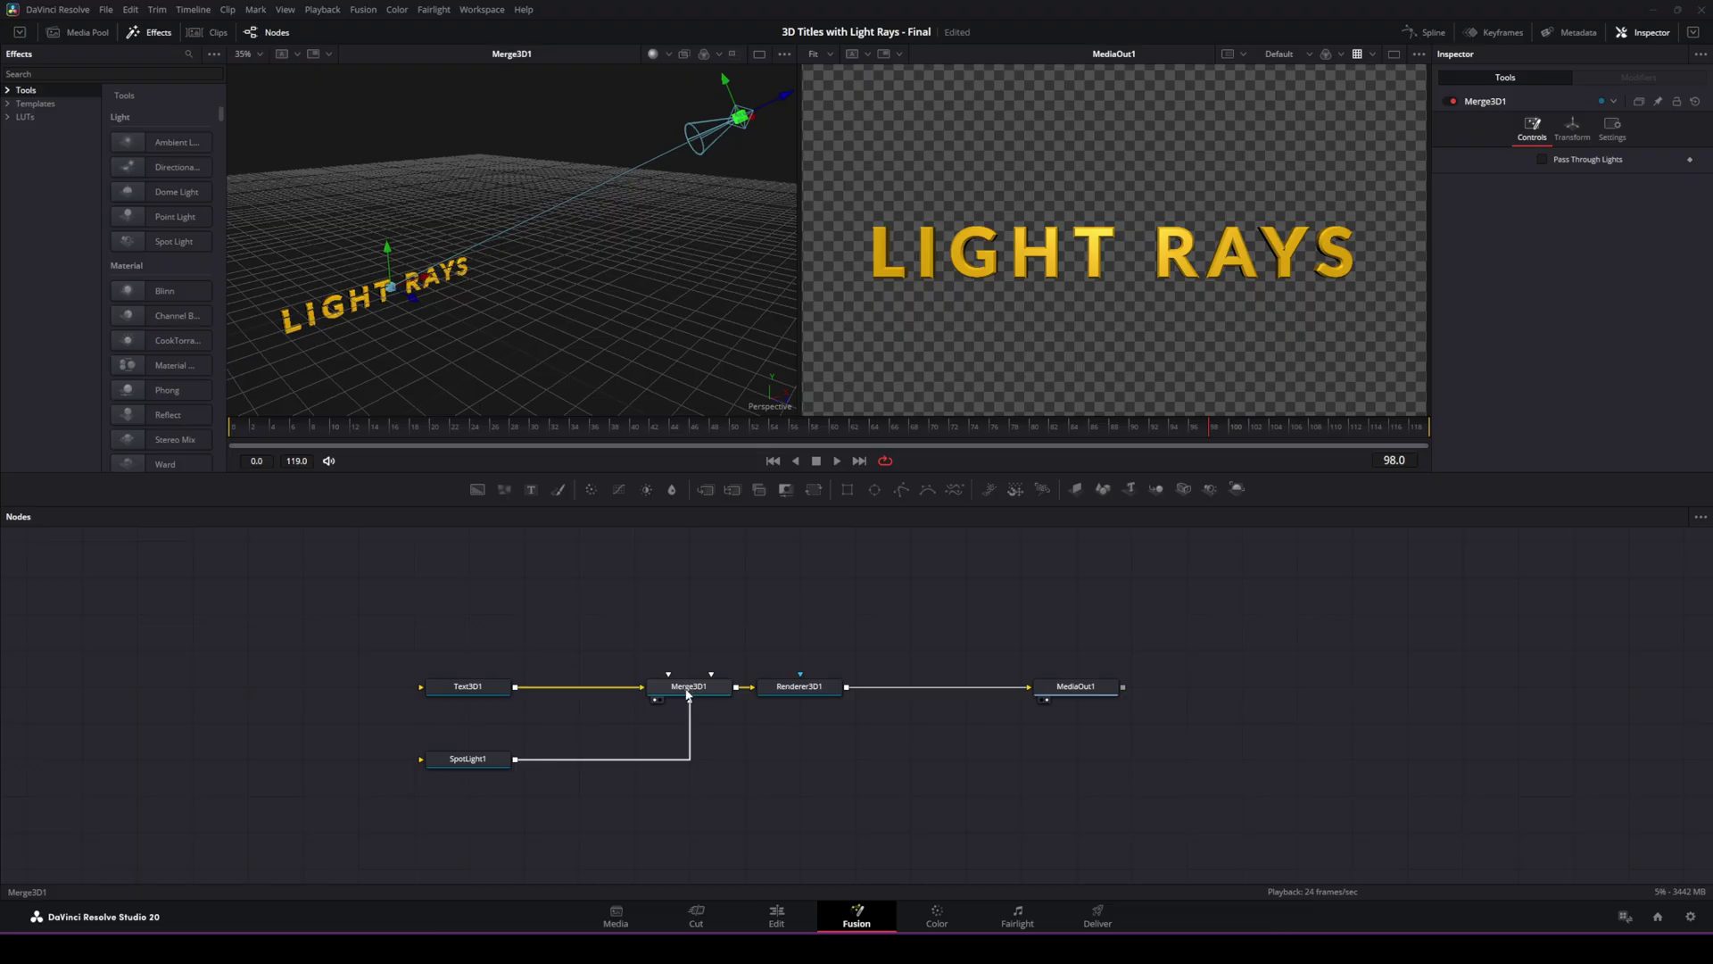
Add an AmbientLight1 node feeding Merge3D1 and set its intensity to 0.25
{"action": "left_click", "coordinate": [688, 693]}
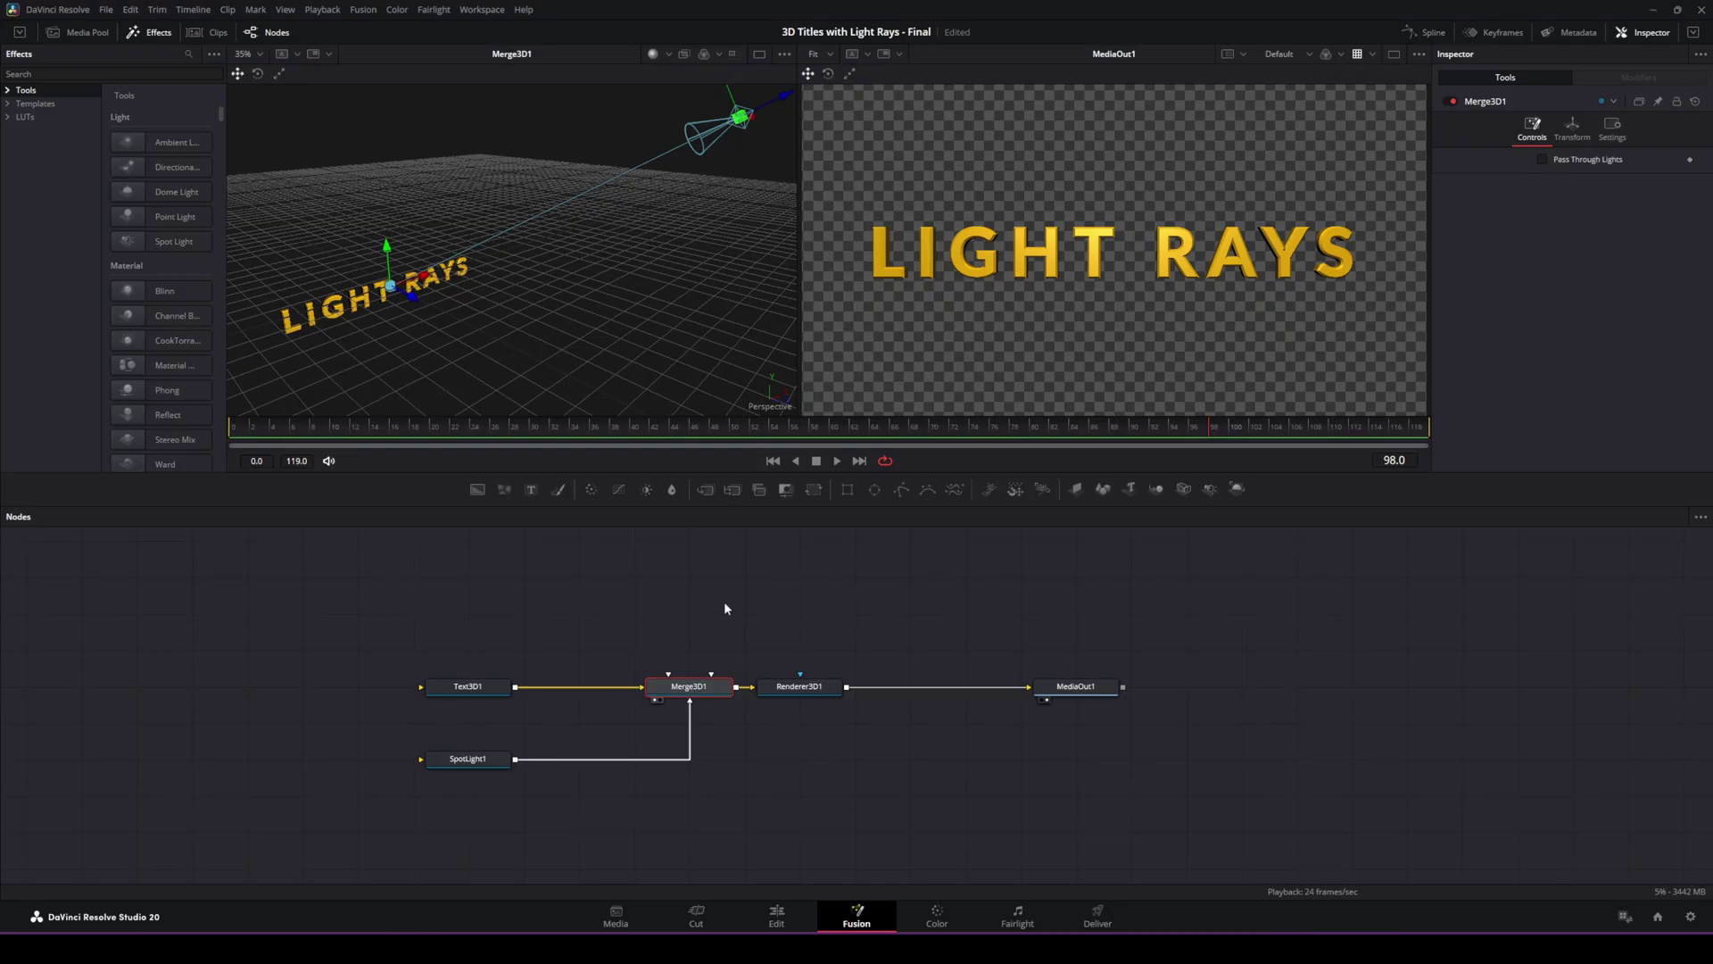
{"action": "key", "text": "ctrl+space"}
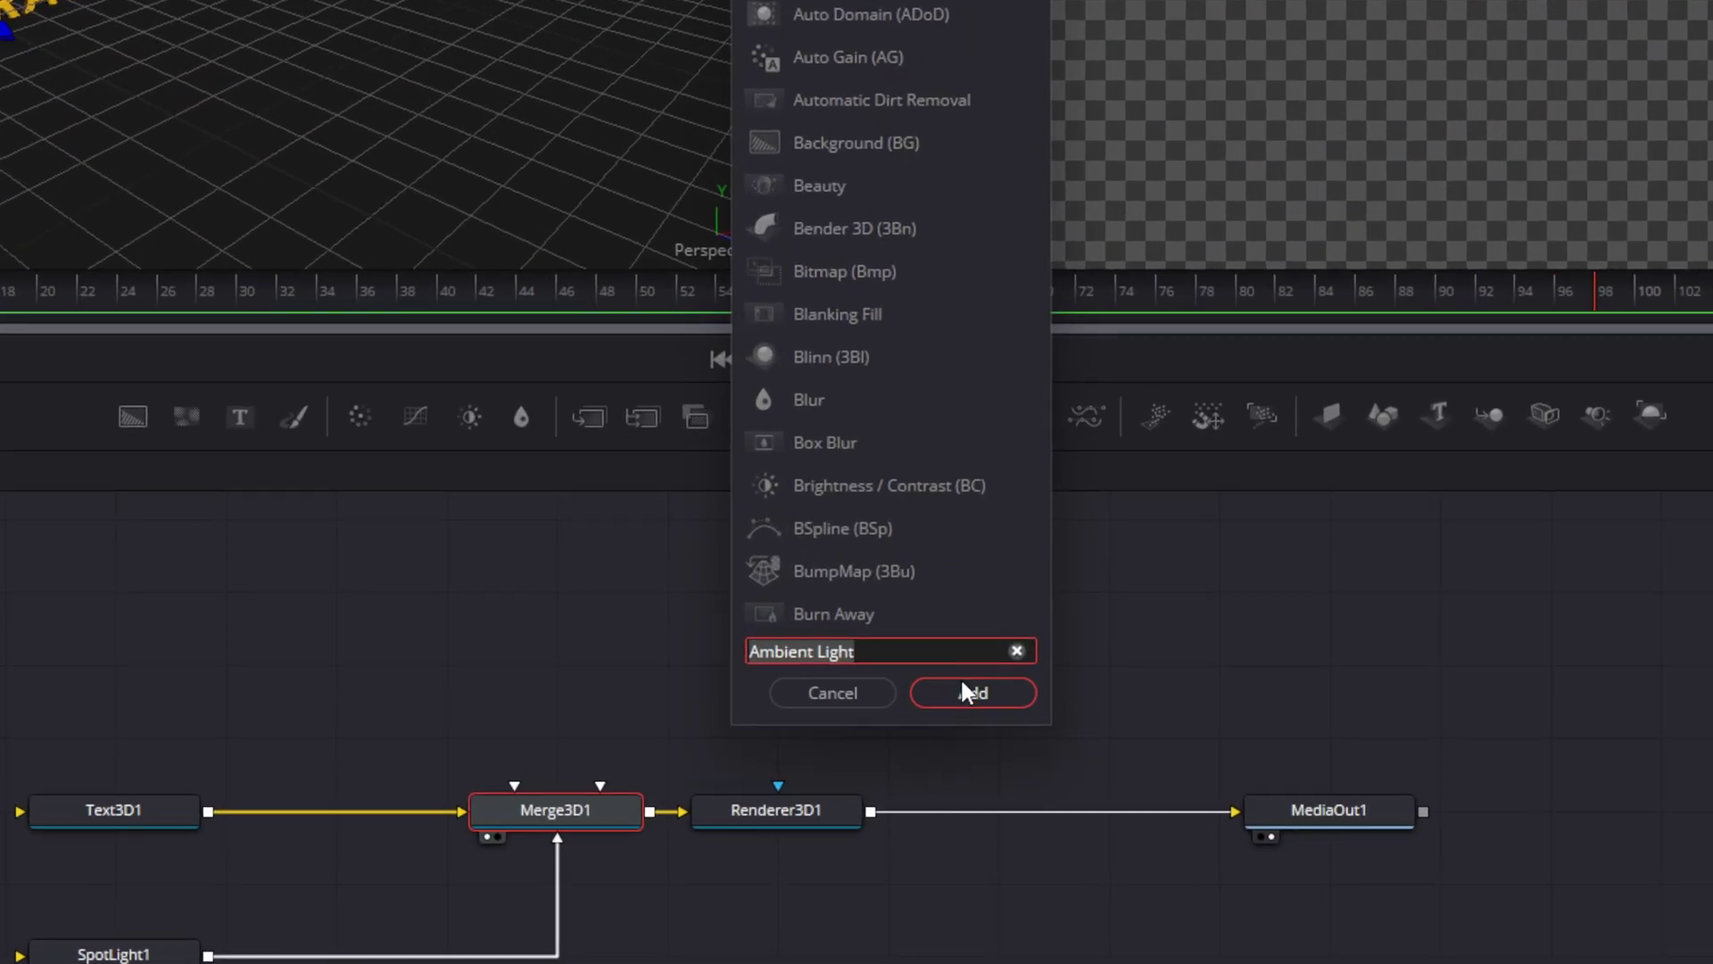
{"action": "left_click", "coordinate": [962, 693]}
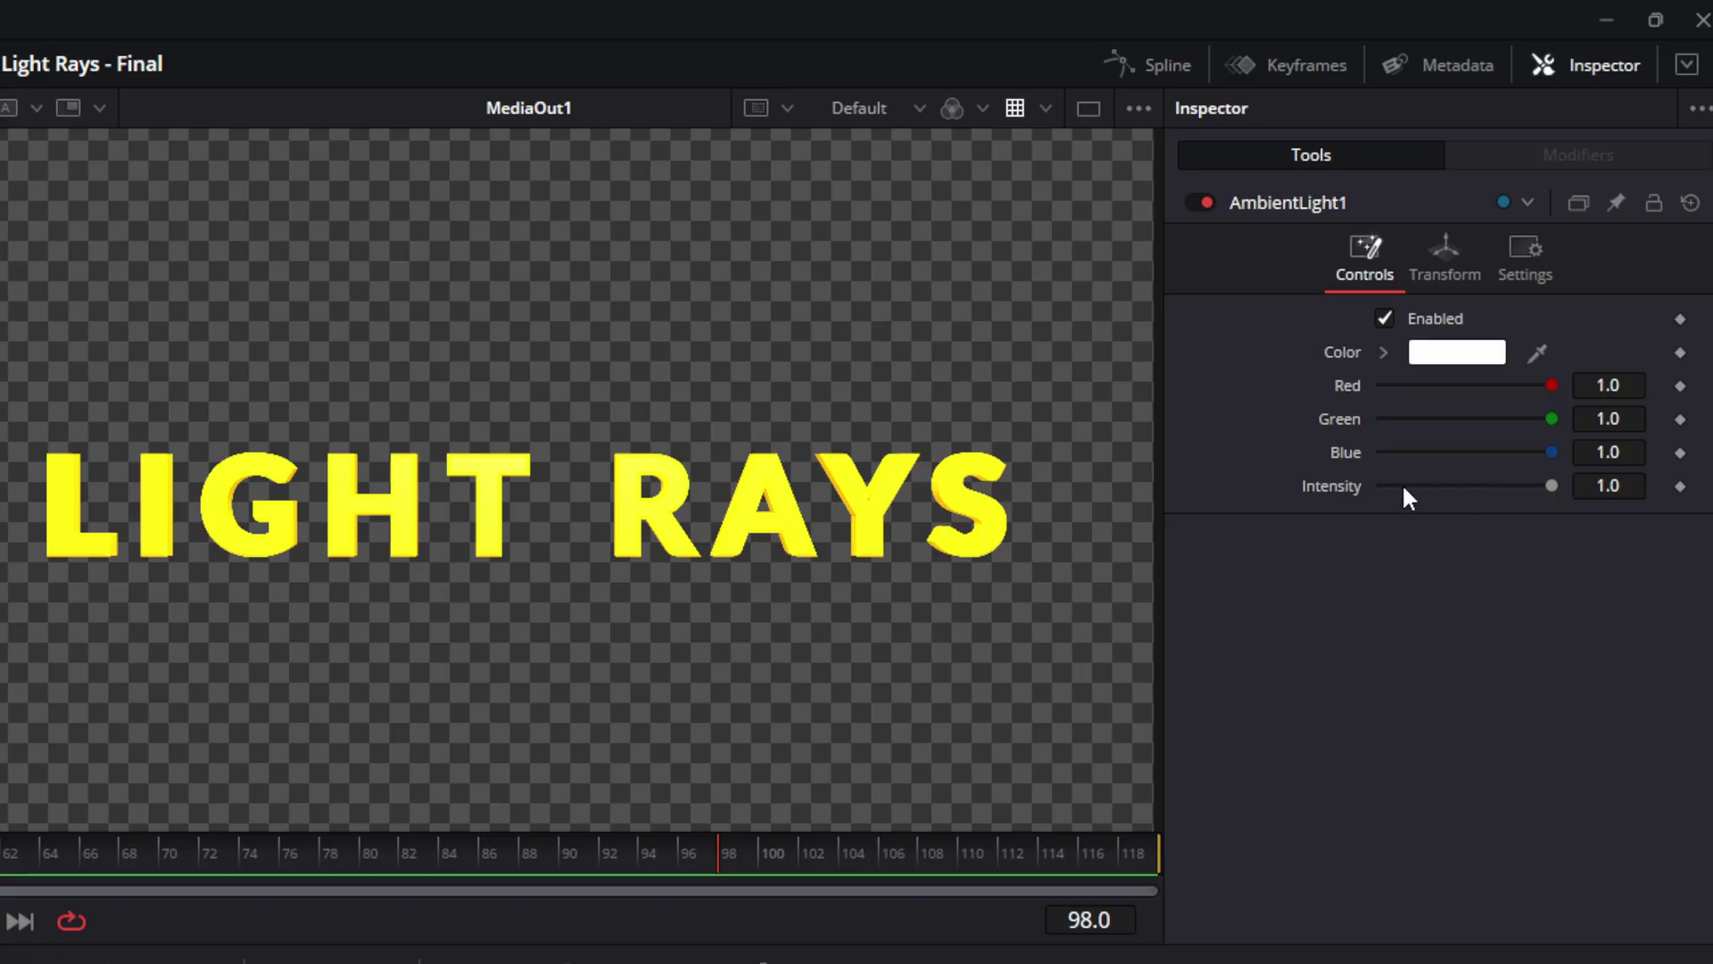
{"action": "left_click", "coordinate": [1629, 486]}
{"action": "type", "text": ".25"}
{"action": "key", "text": "Tab"}
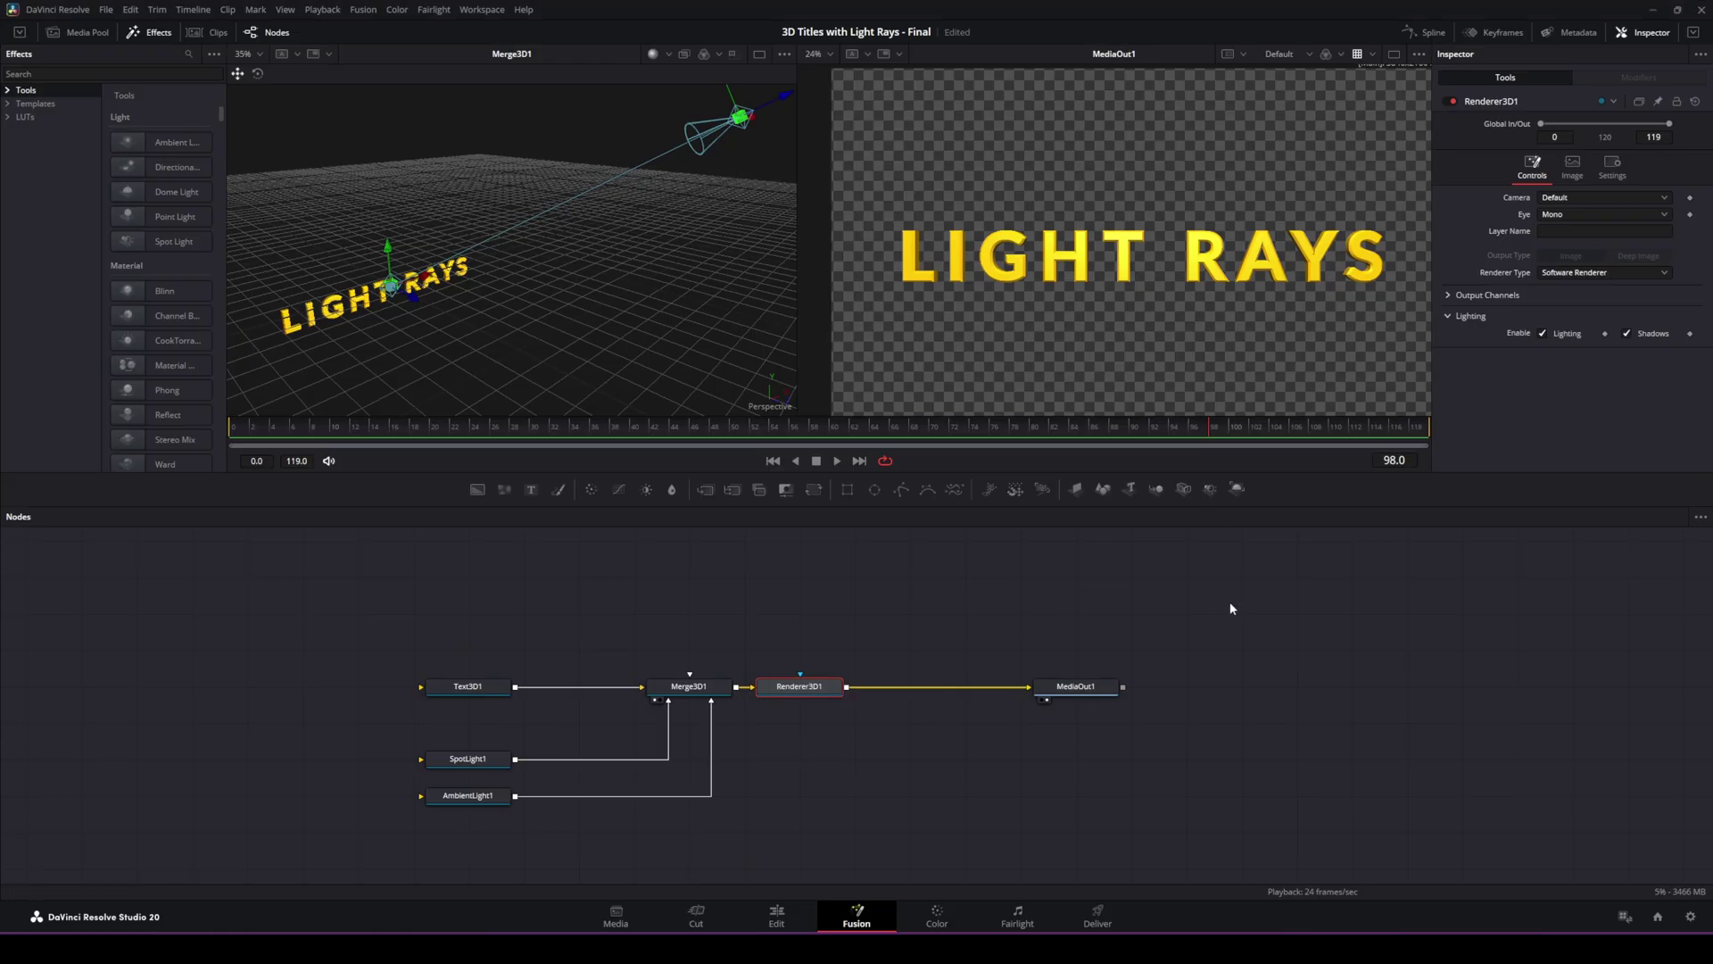
Insert a Directional Blur node after Renderer3D1, found through the tool search
{"action": "key", "text": "shift+space"}
{"action": "type", "text": "Directional Blur"}
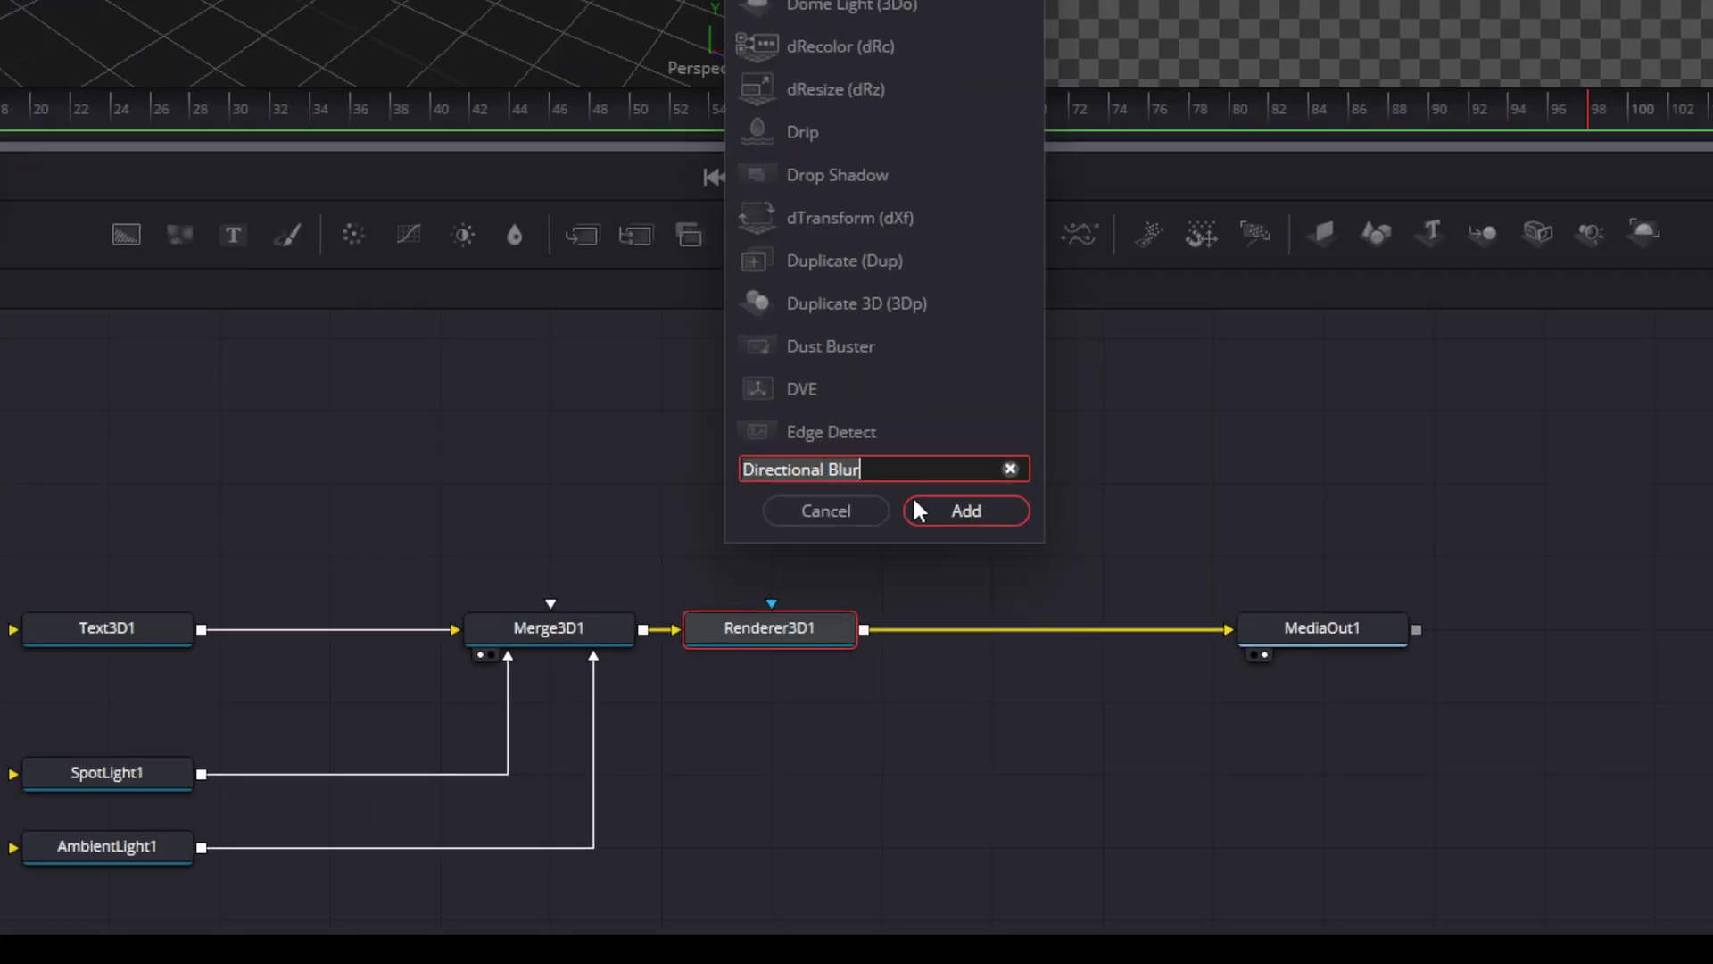
{"action": "left_click", "coordinate": [919, 511]}
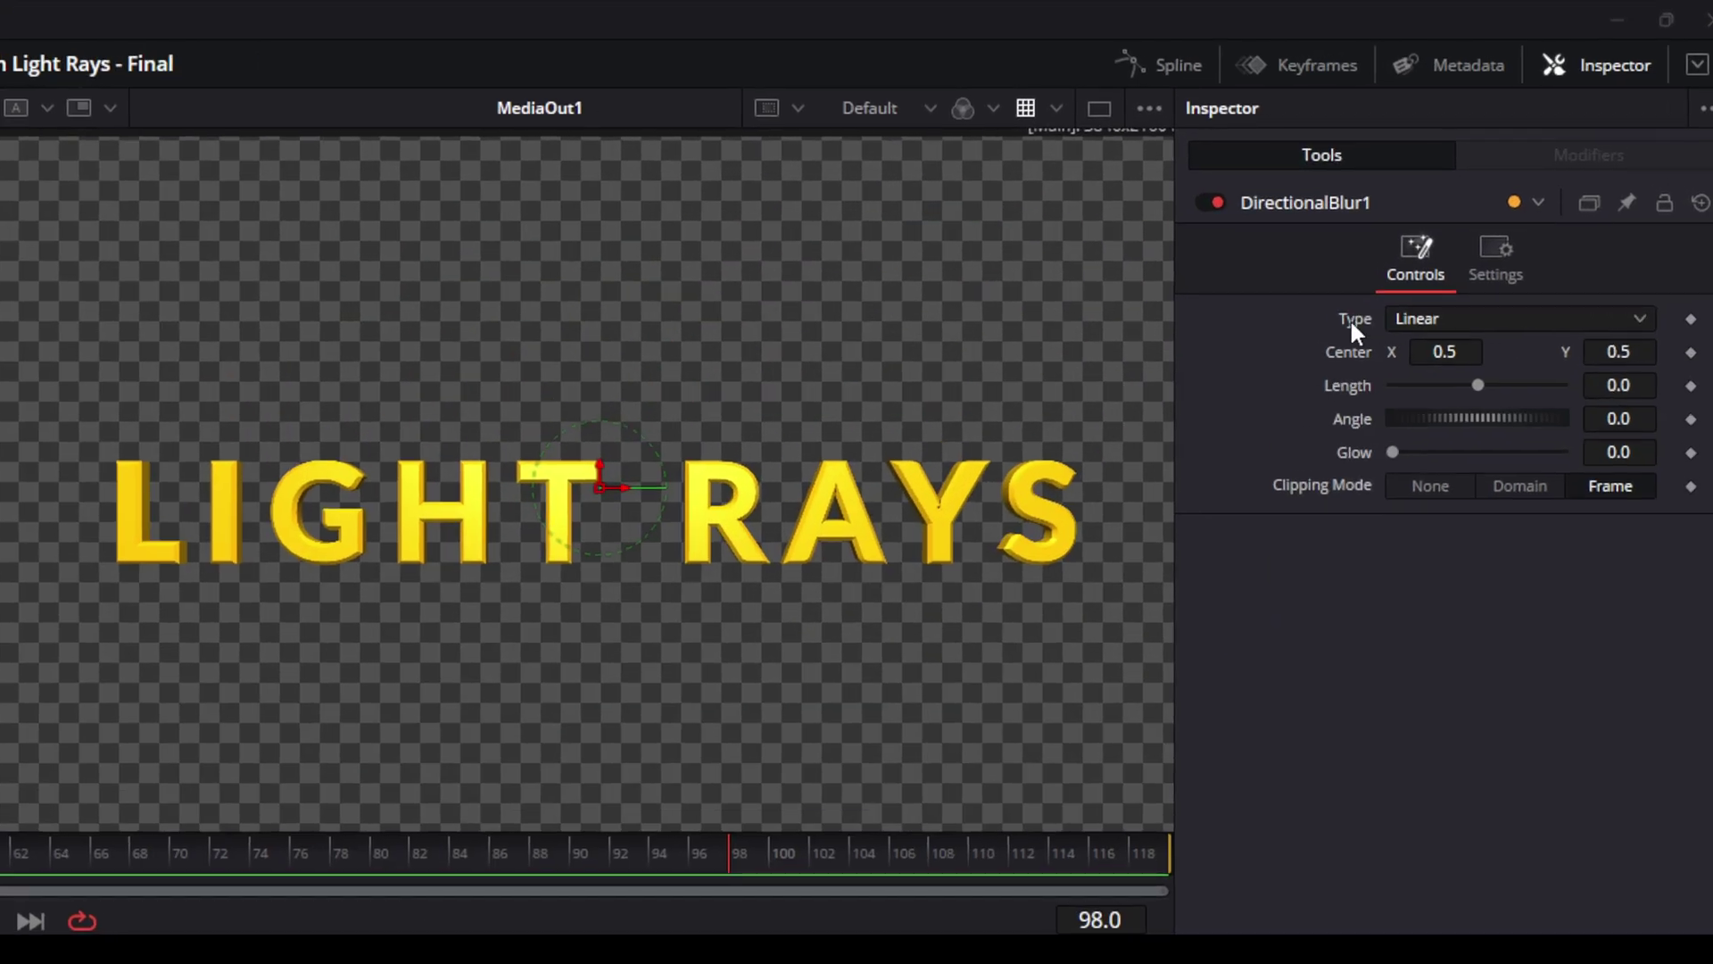
Set DirectionalBlur1 to Zoom type with Length 1.0 and Glow 0.1
{"action": "left_click", "coordinate": [1474, 319]}
{"action": "left_click", "coordinate": [1447, 443]}
{"action": "left_click", "coordinate": [604, 490]}
{"action": "left_click", "coordinate": [1646, 380]}
{"action": "type", "text": "1"}
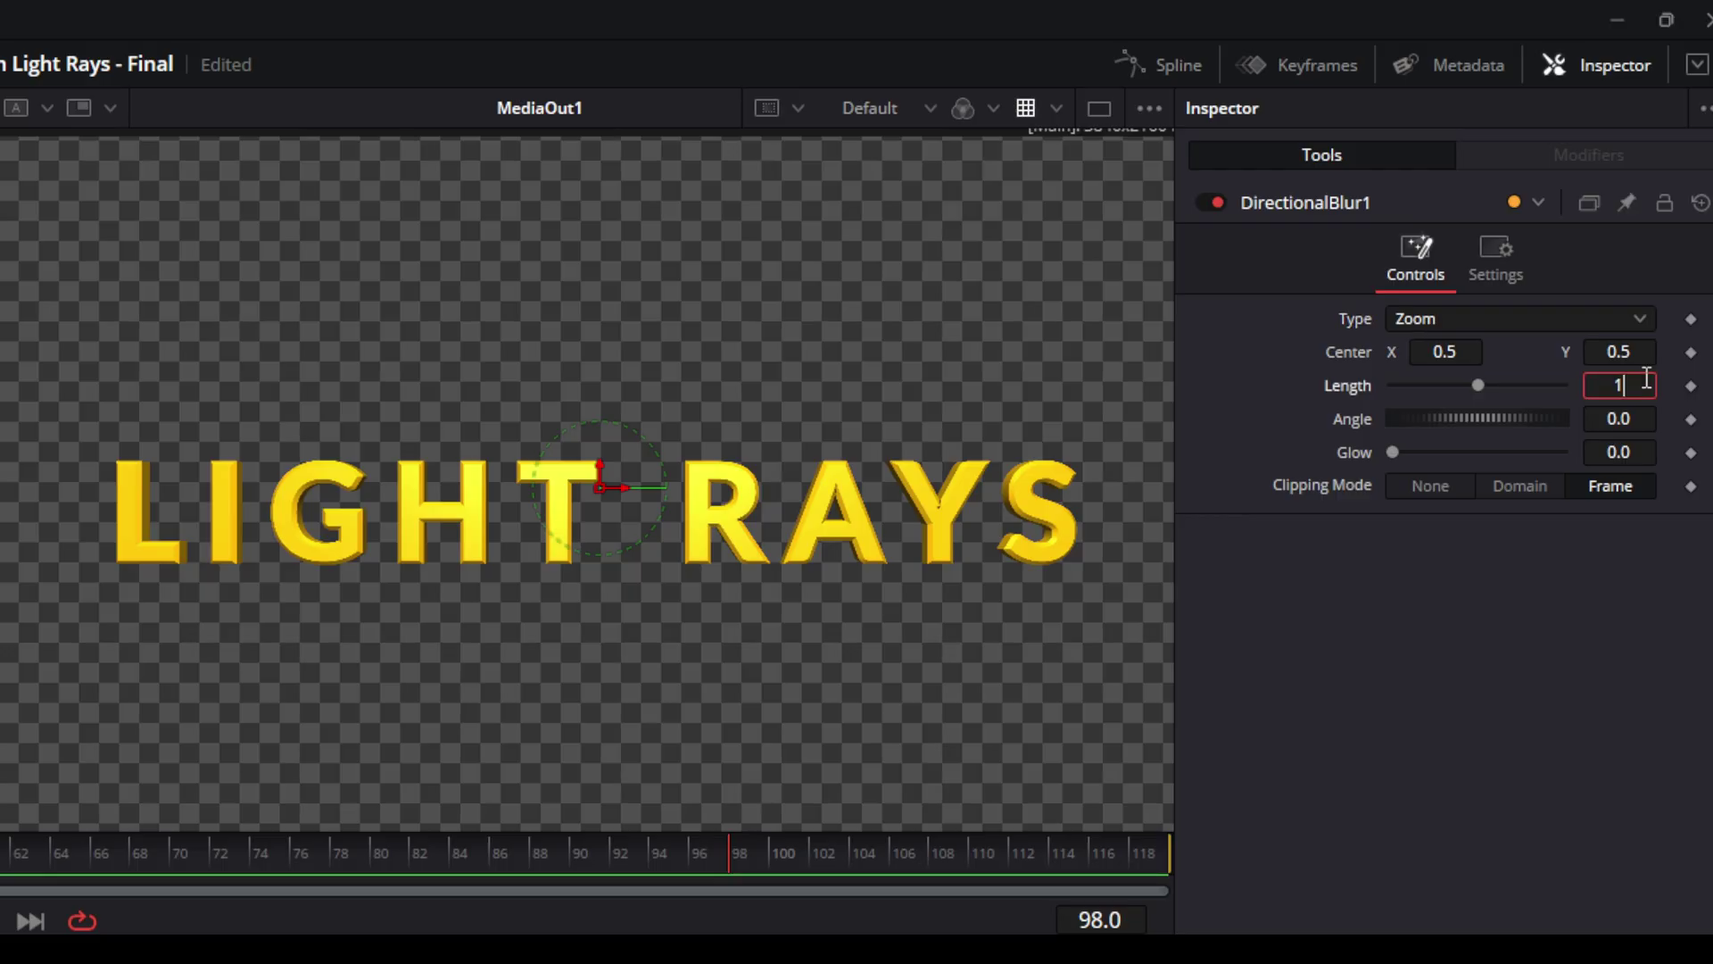
{"action": "key", "text": "Tab"}
{"action": "left_click", "coordinate": [1641, 452]}
{"action": "type", "text": "0.1"}
{"action": "key", "text": "Return"}
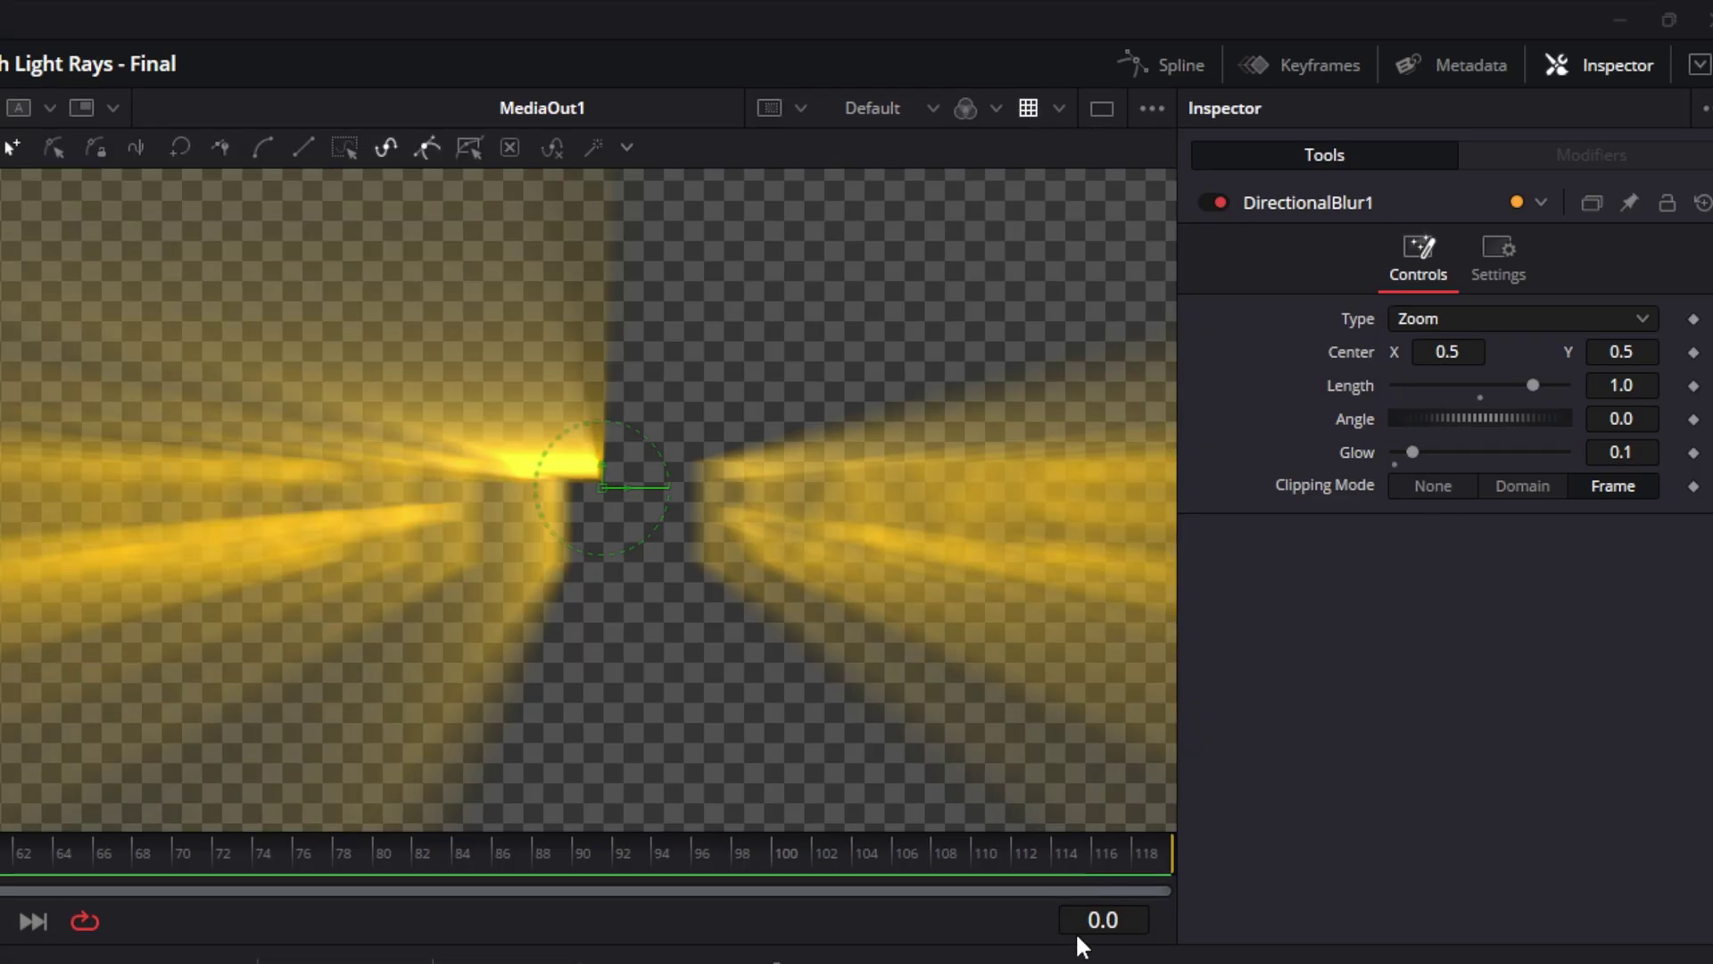
Move the playhead to frame 0
{"action": "left_click", "coordinate": [1111, 915]}
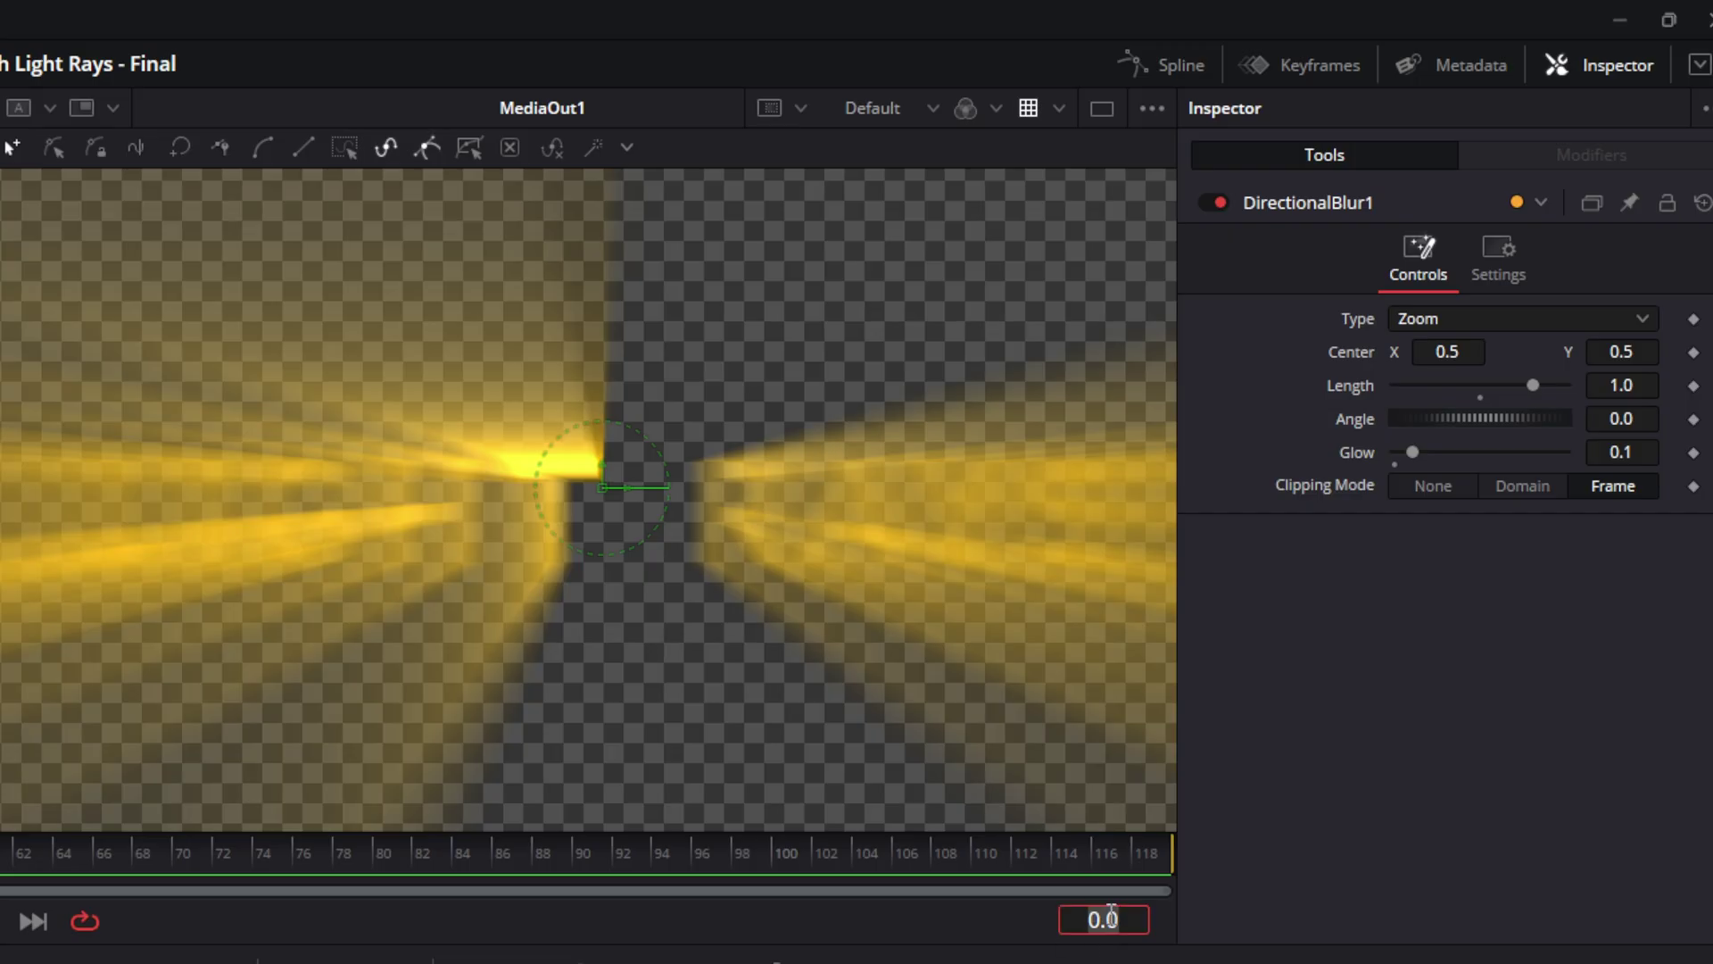
{"action": "type", "text": "0.0"}
{"action": "key", "text": "Return"}
Set the blur Center X to 0.0 and keyframe it at frame 0
{"action": "left_click", "coordinate": [1466, 350]}
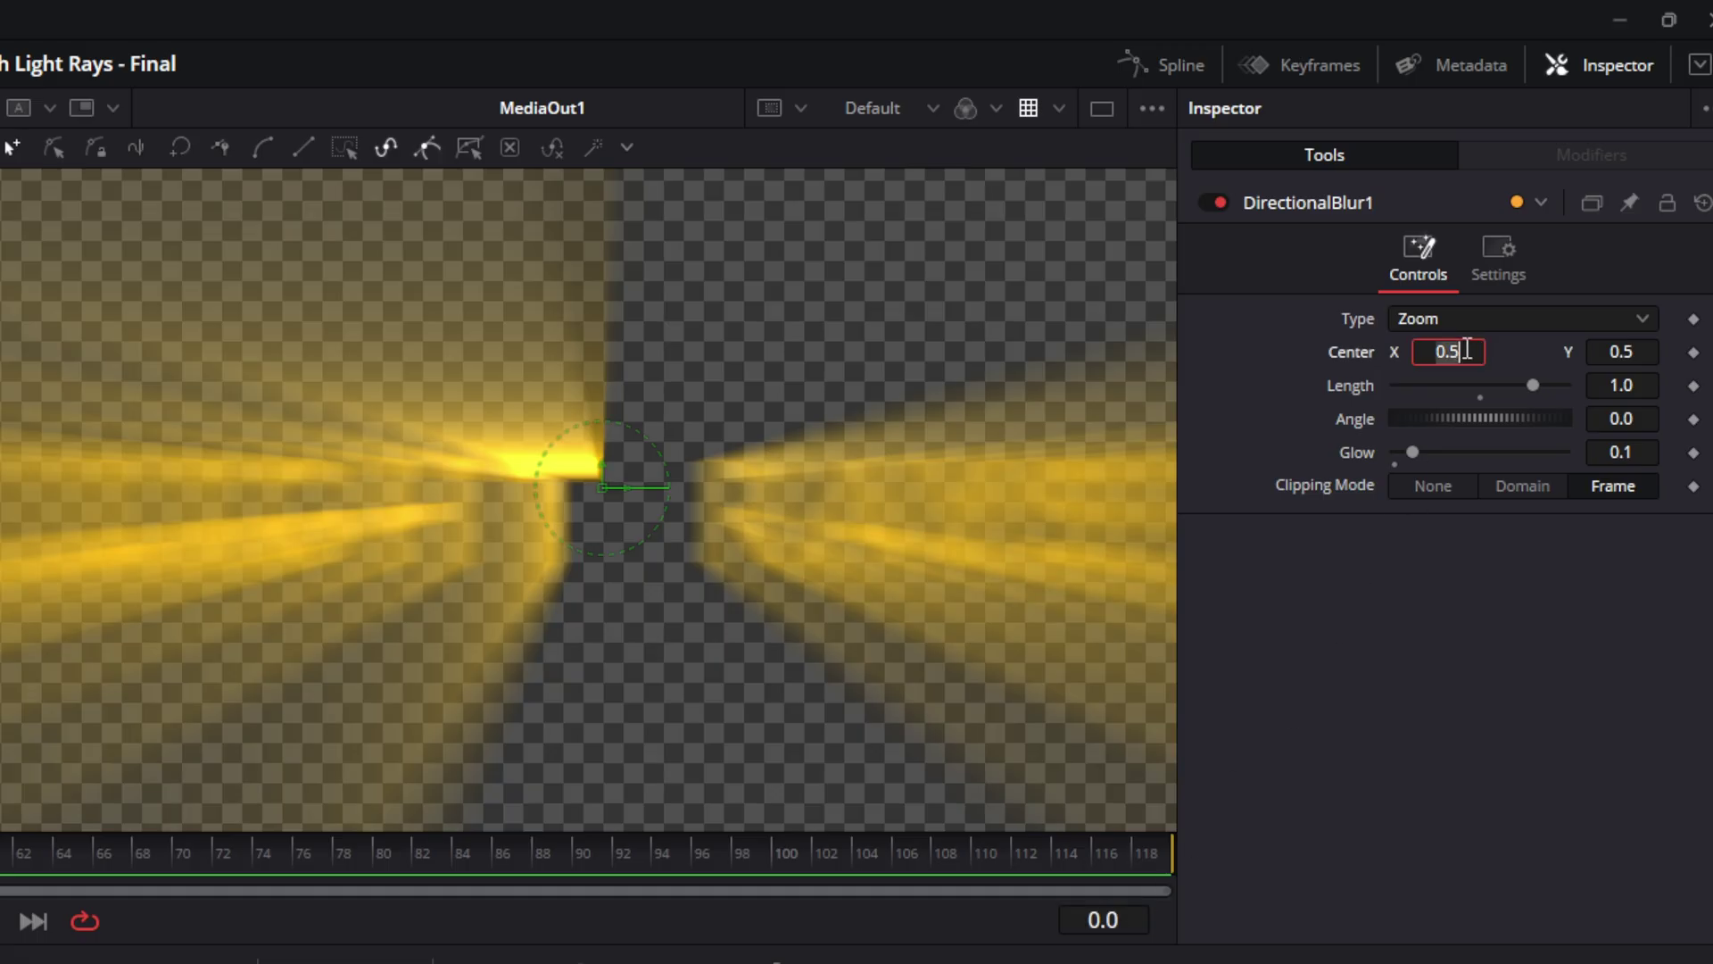
{"action": "type", "text": "0"}
{"action": "key", "text": "Tab"}
{"action": "left_click", "coordinate": [1693, 353]}
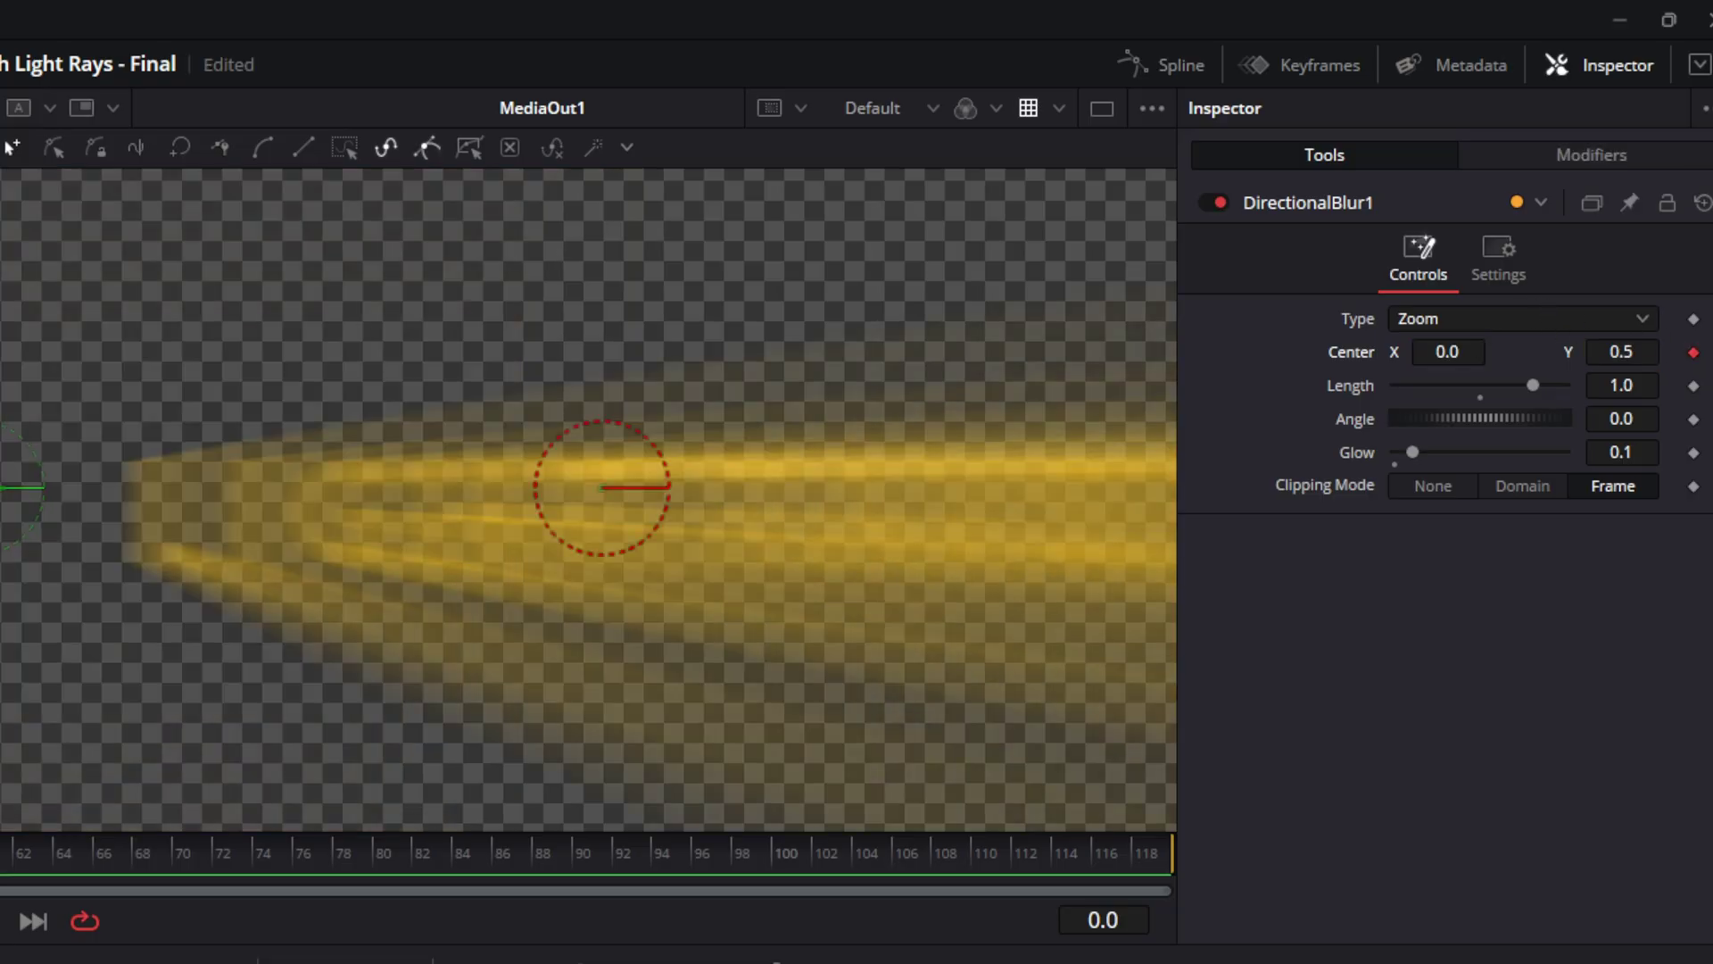
At the last frame, 119, set Center X to 1.5 and play the animation
{"action": "key", "text": "End"}
{"action": "left_click", "coordinate": [1449, 353]}
{"action": "type", "text": "1.5"}
{"action": "key", "text": "Tab"}
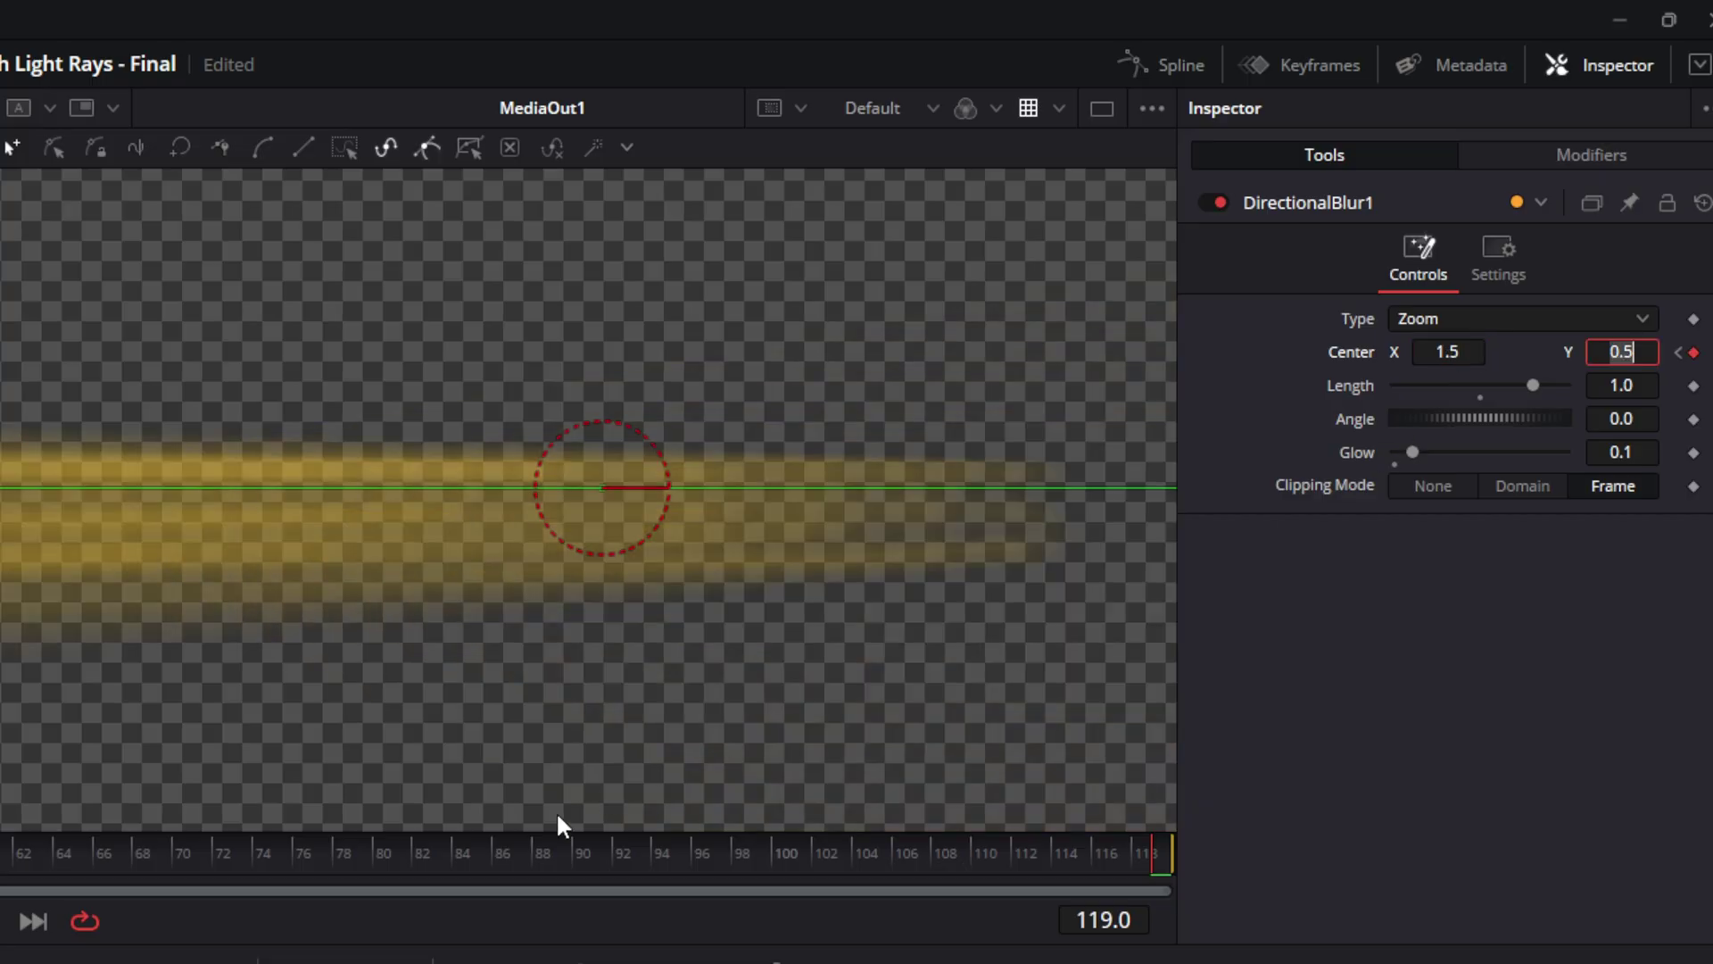
{"action": "key", "text": "space"}
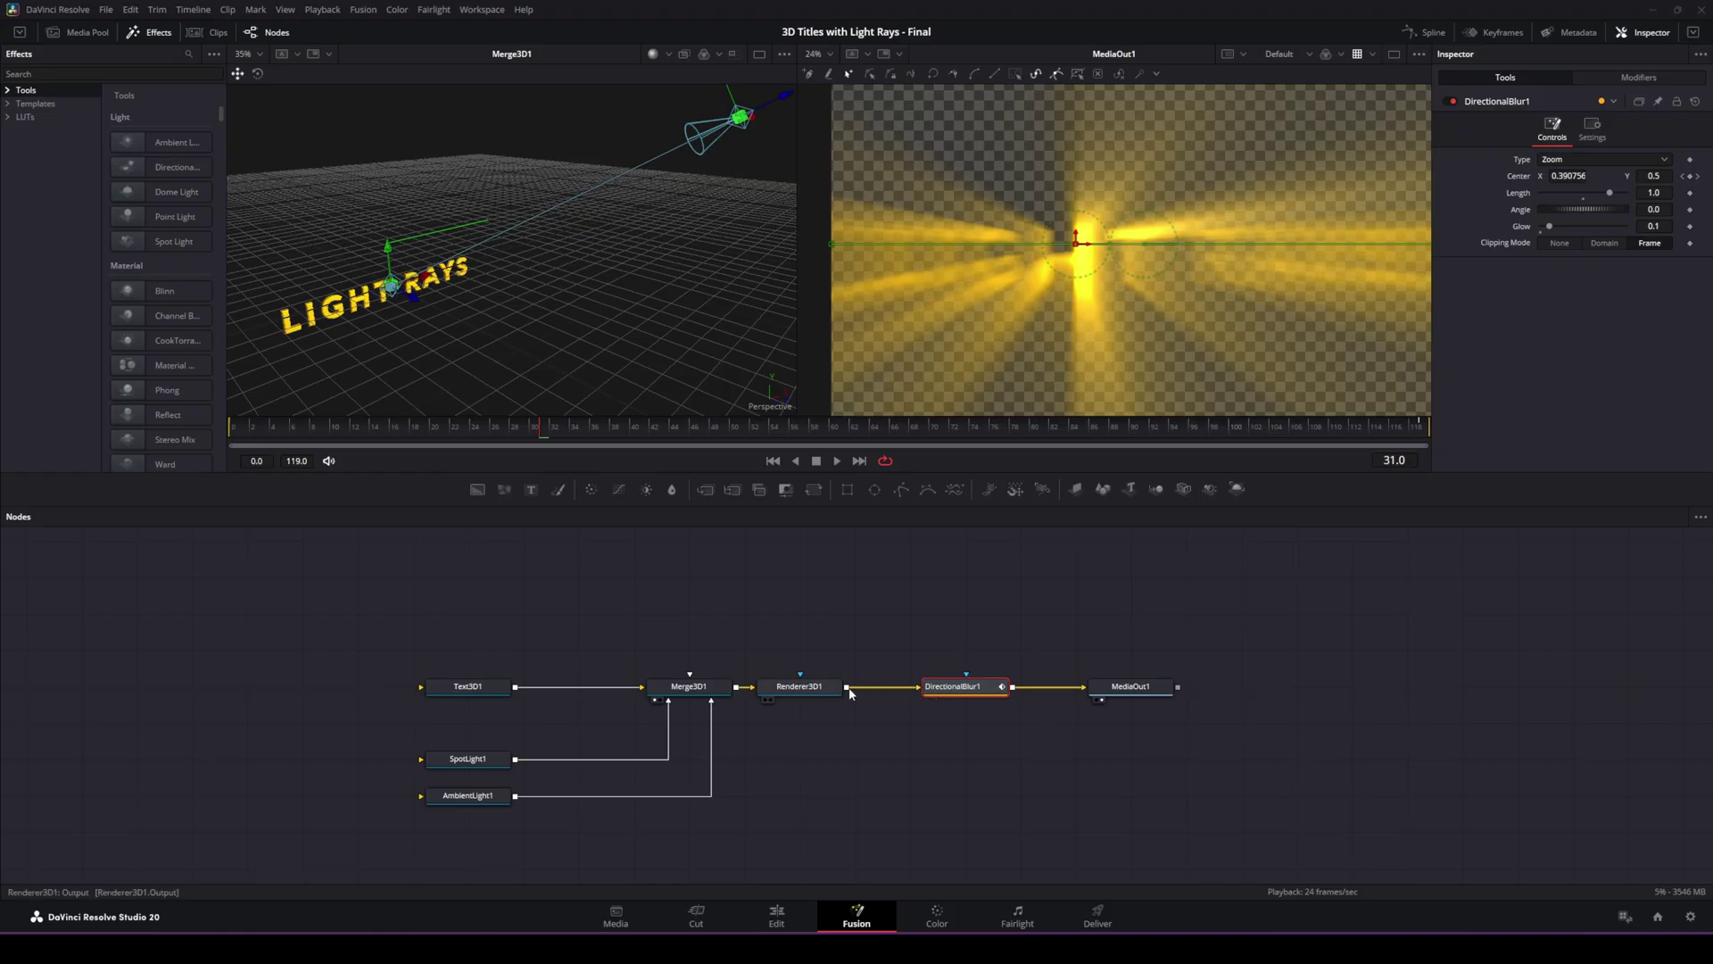
Feed Renderer3D1 into Merge1 over the blurred rays, then preview and stop playback
{"action": "left_click", "coordinate": [844, 691]}
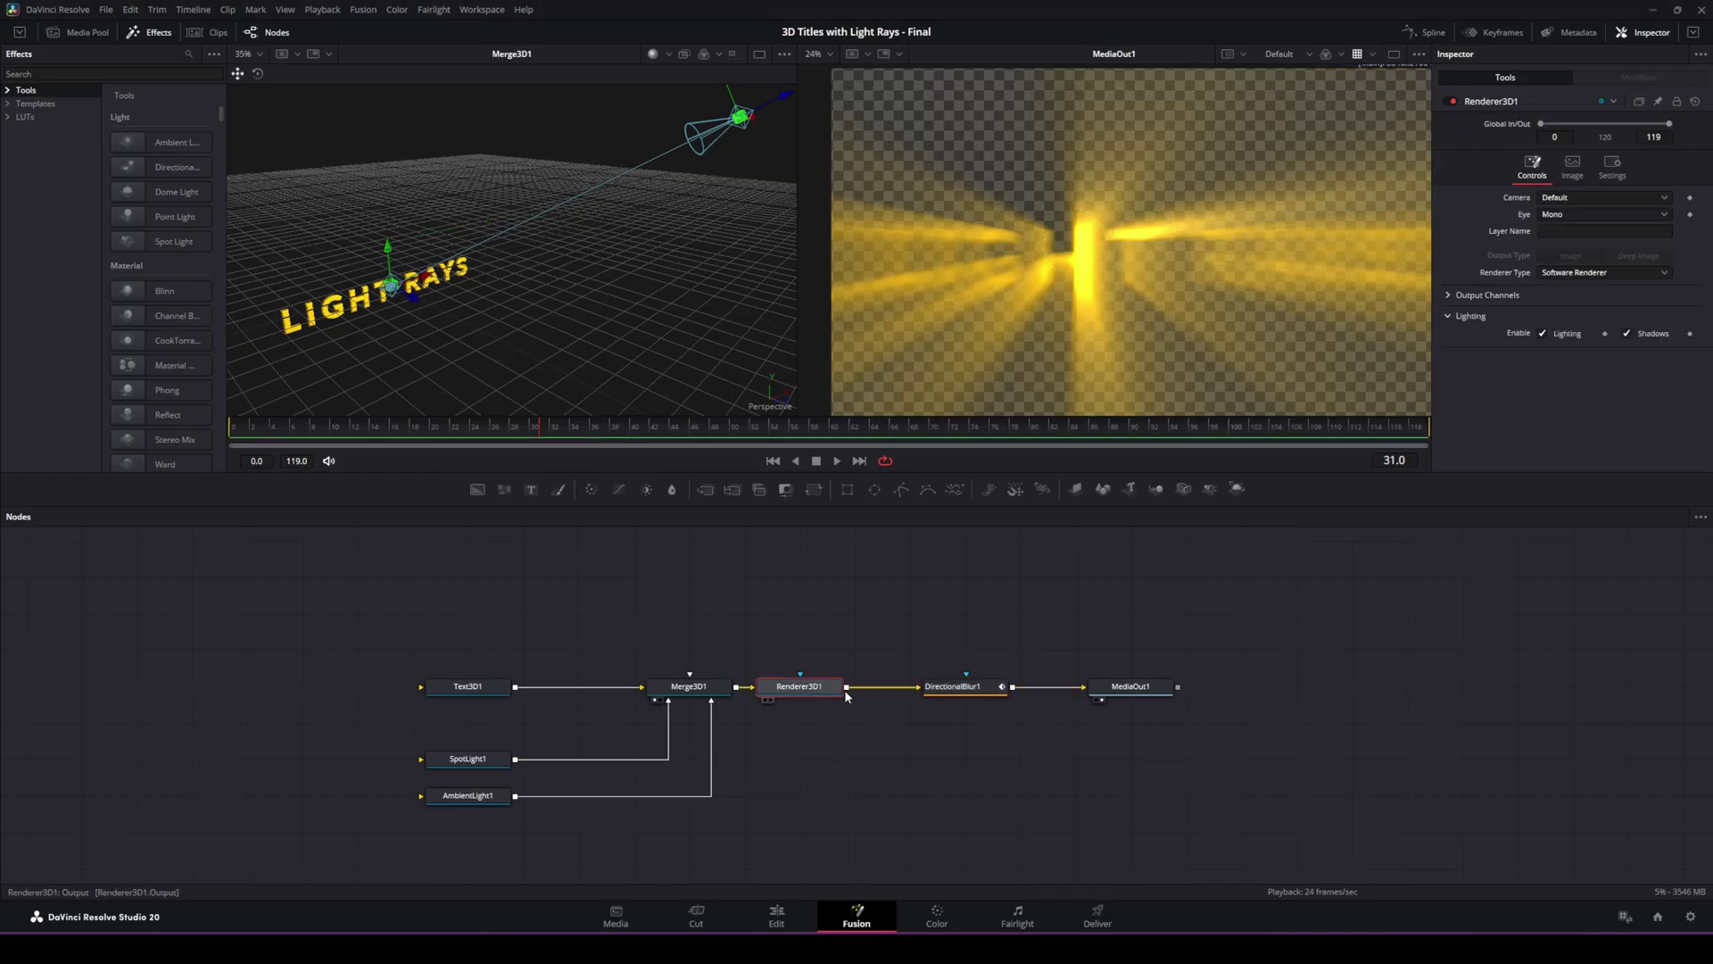
{"action": "left_click_drag", "start_coordinate": [848, 692], "coordinate": [935, 724]}
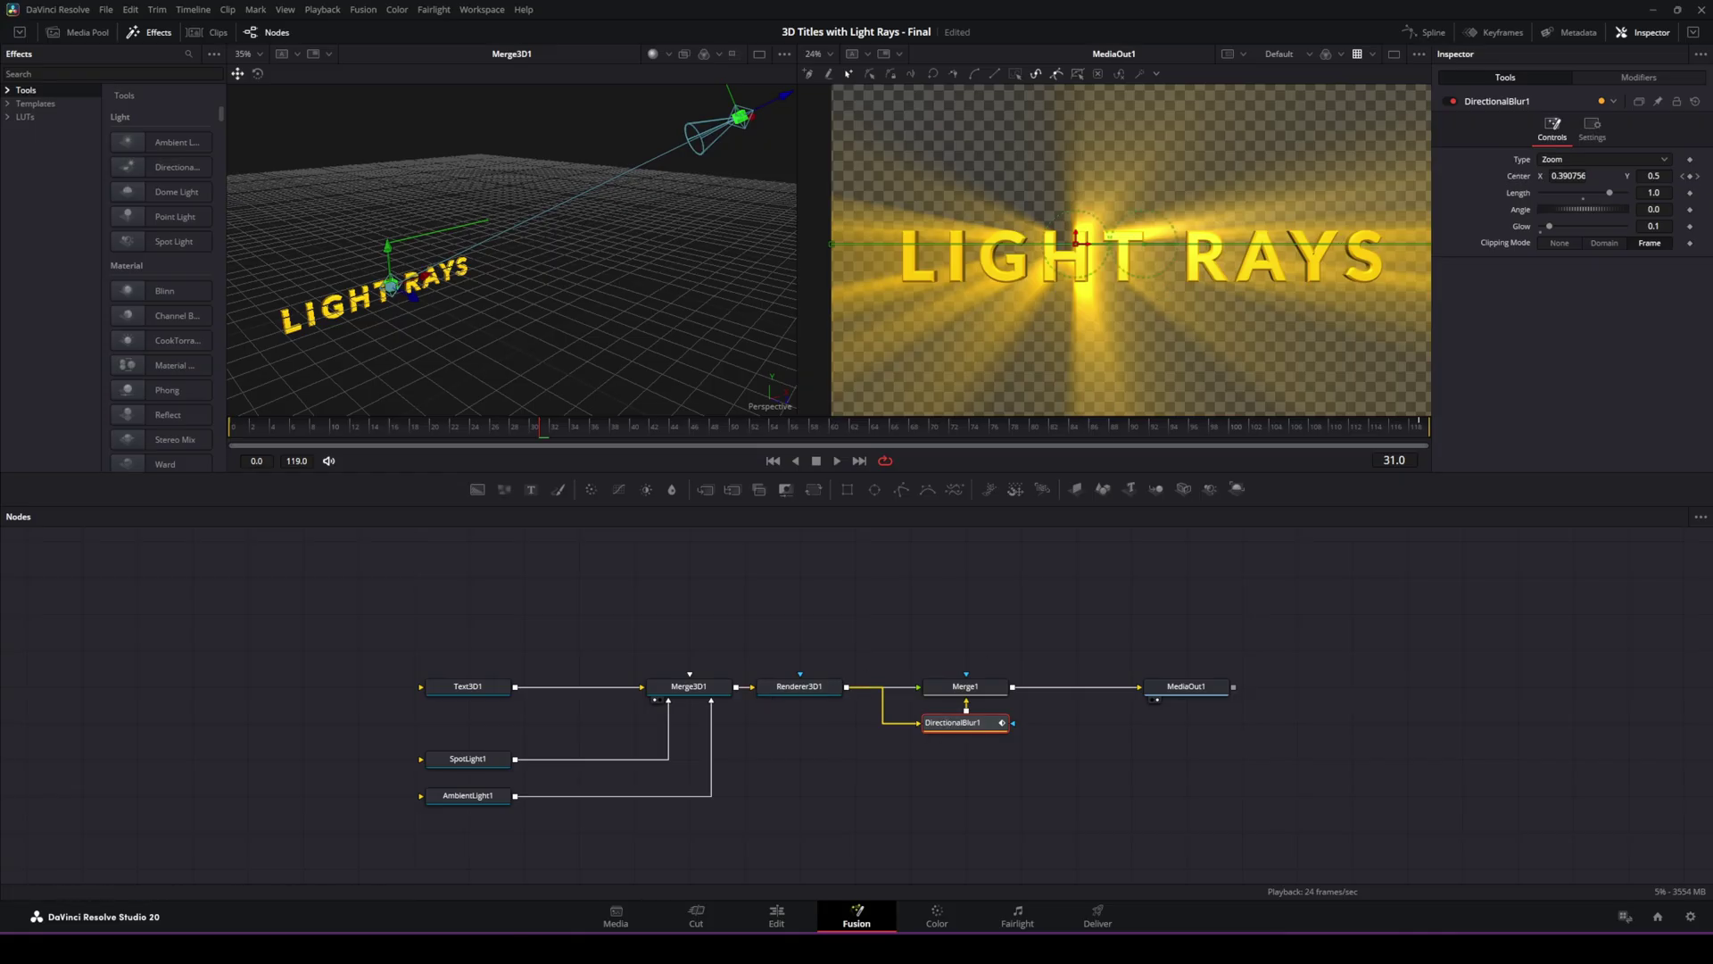
{"action": "left_click", "coordinate": [837, 460]}
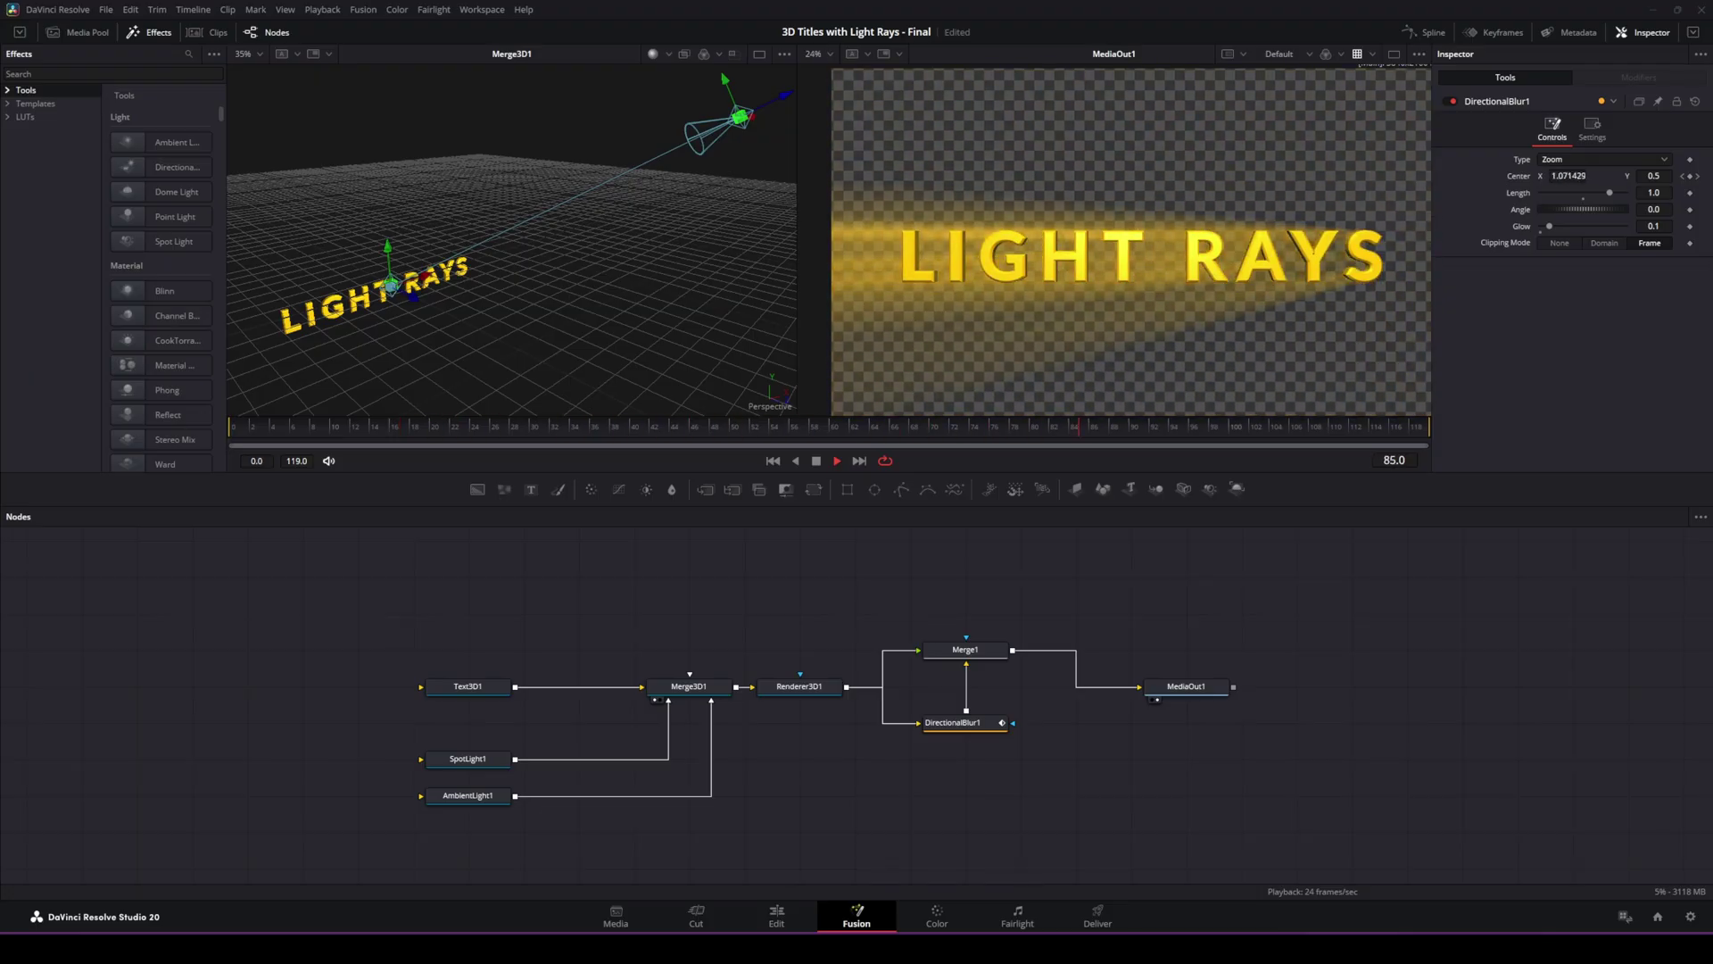
{"action": "left_click", "coordinate": [816, 461]}
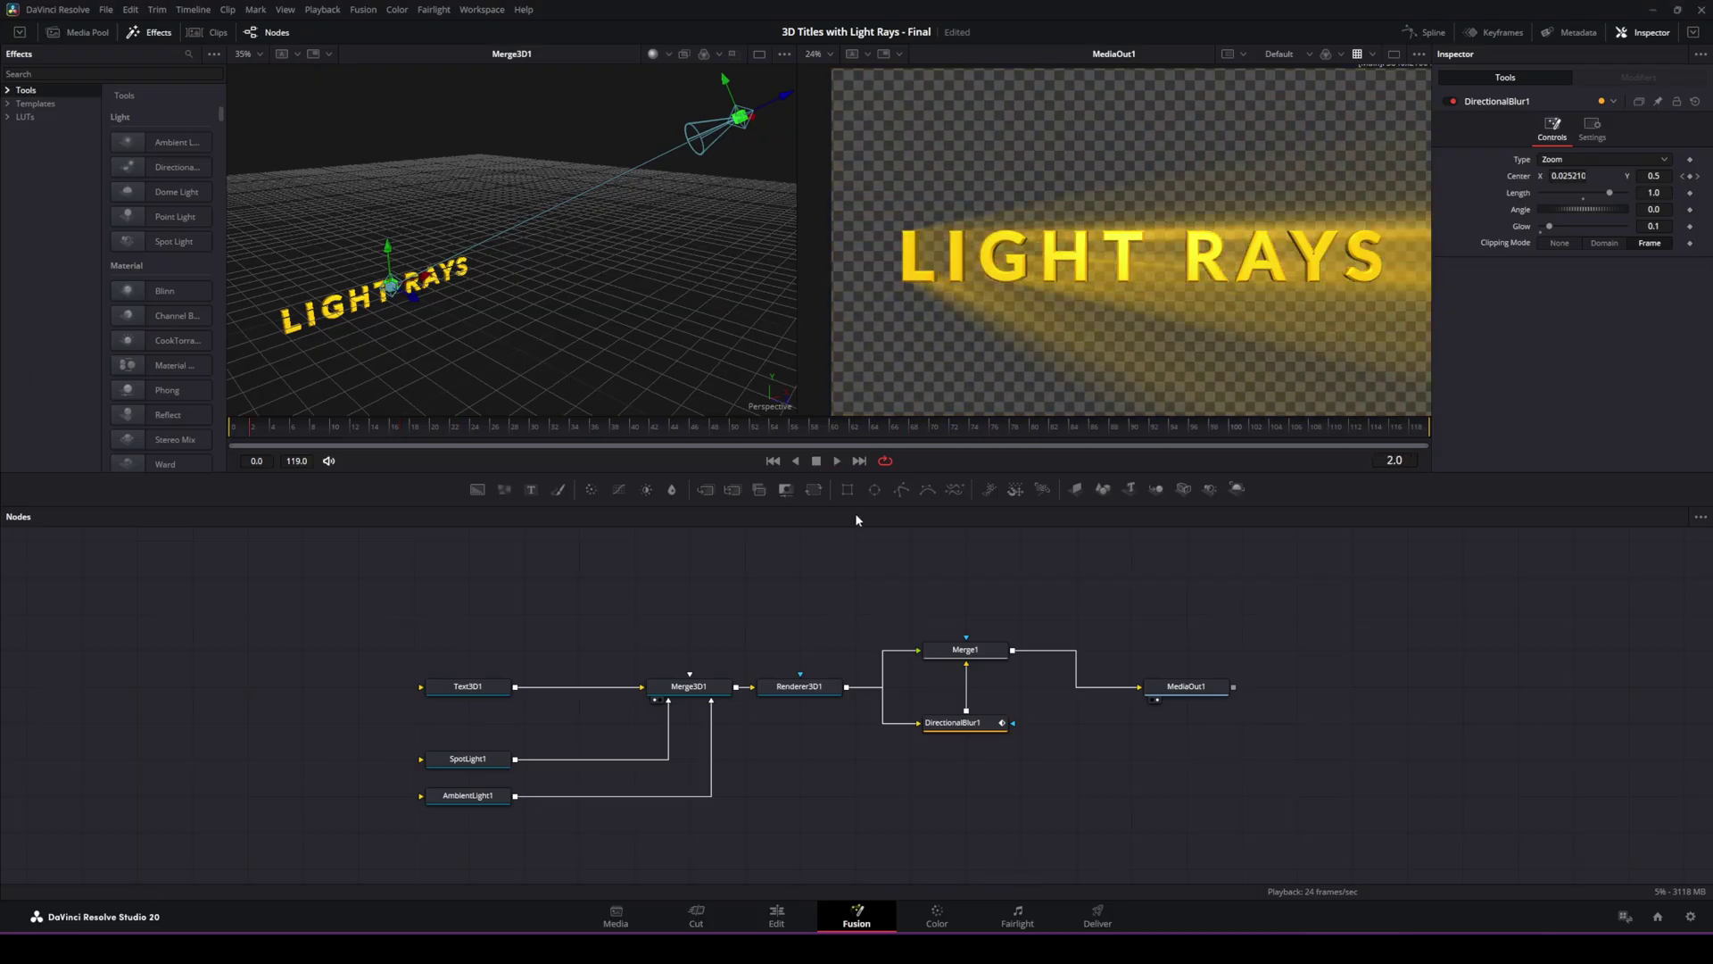
Add a Soft Glow node on the link between Renderer3D1 and Merge1
{"action": "key", "text": "shift+space"}
{"action": "type", "text": "Soft Glow"}
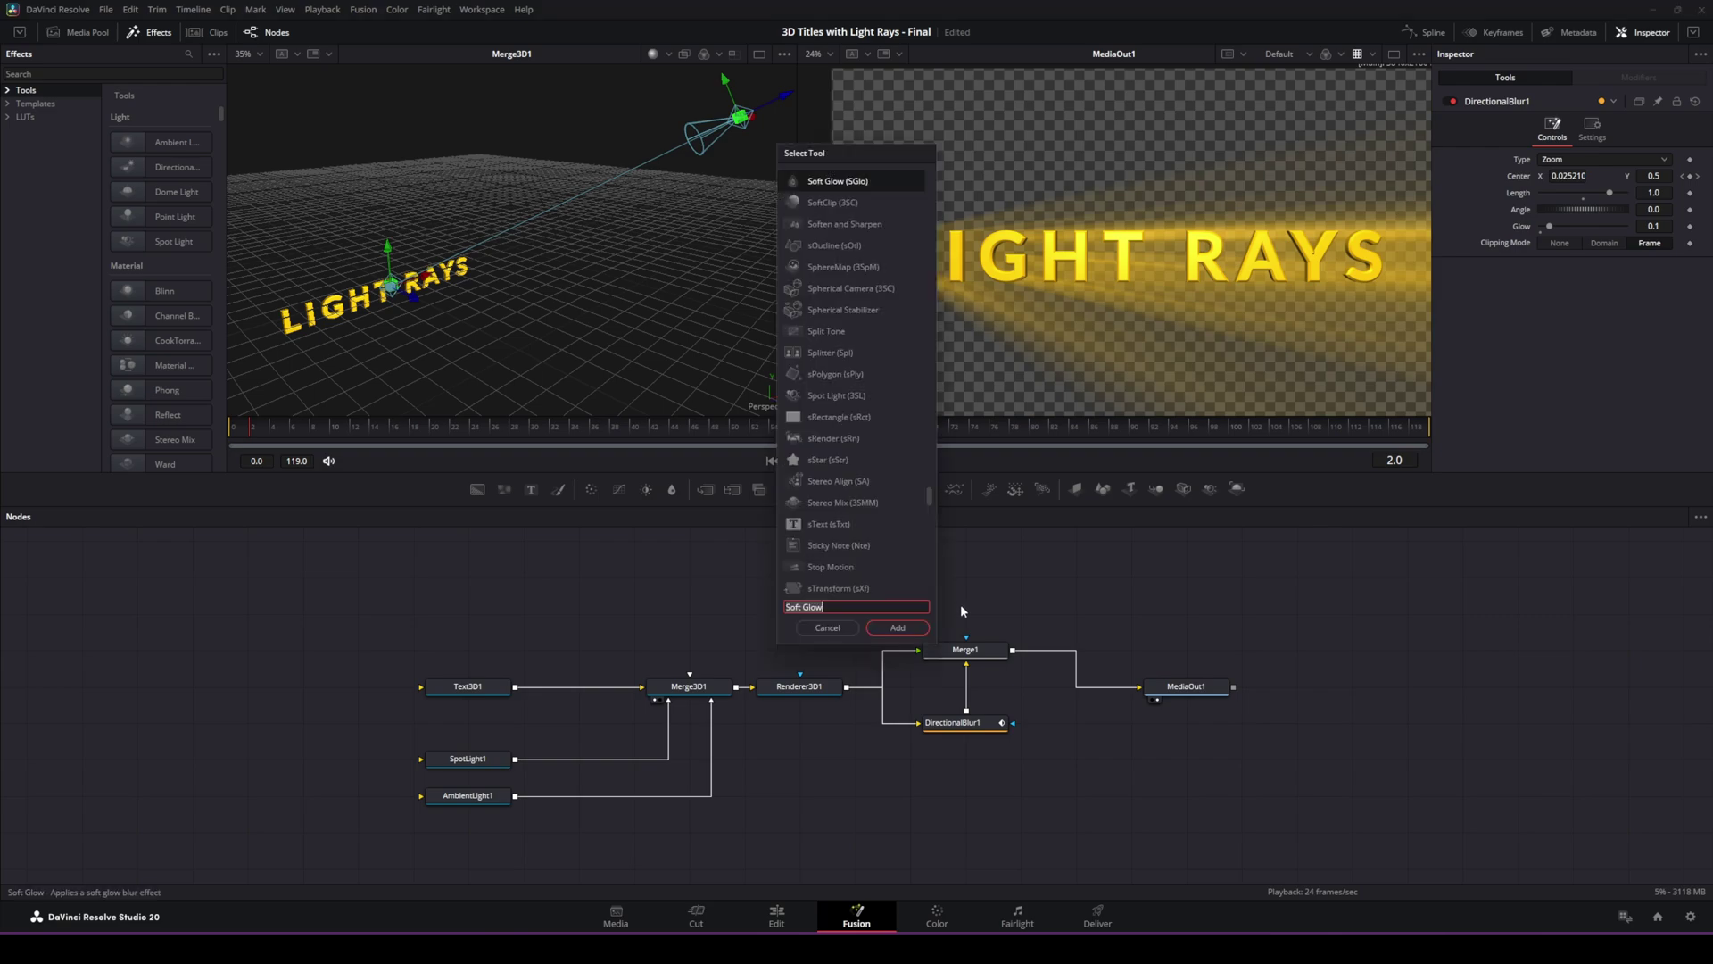
{"action": "left_click", "coordinate": [891, 628]}
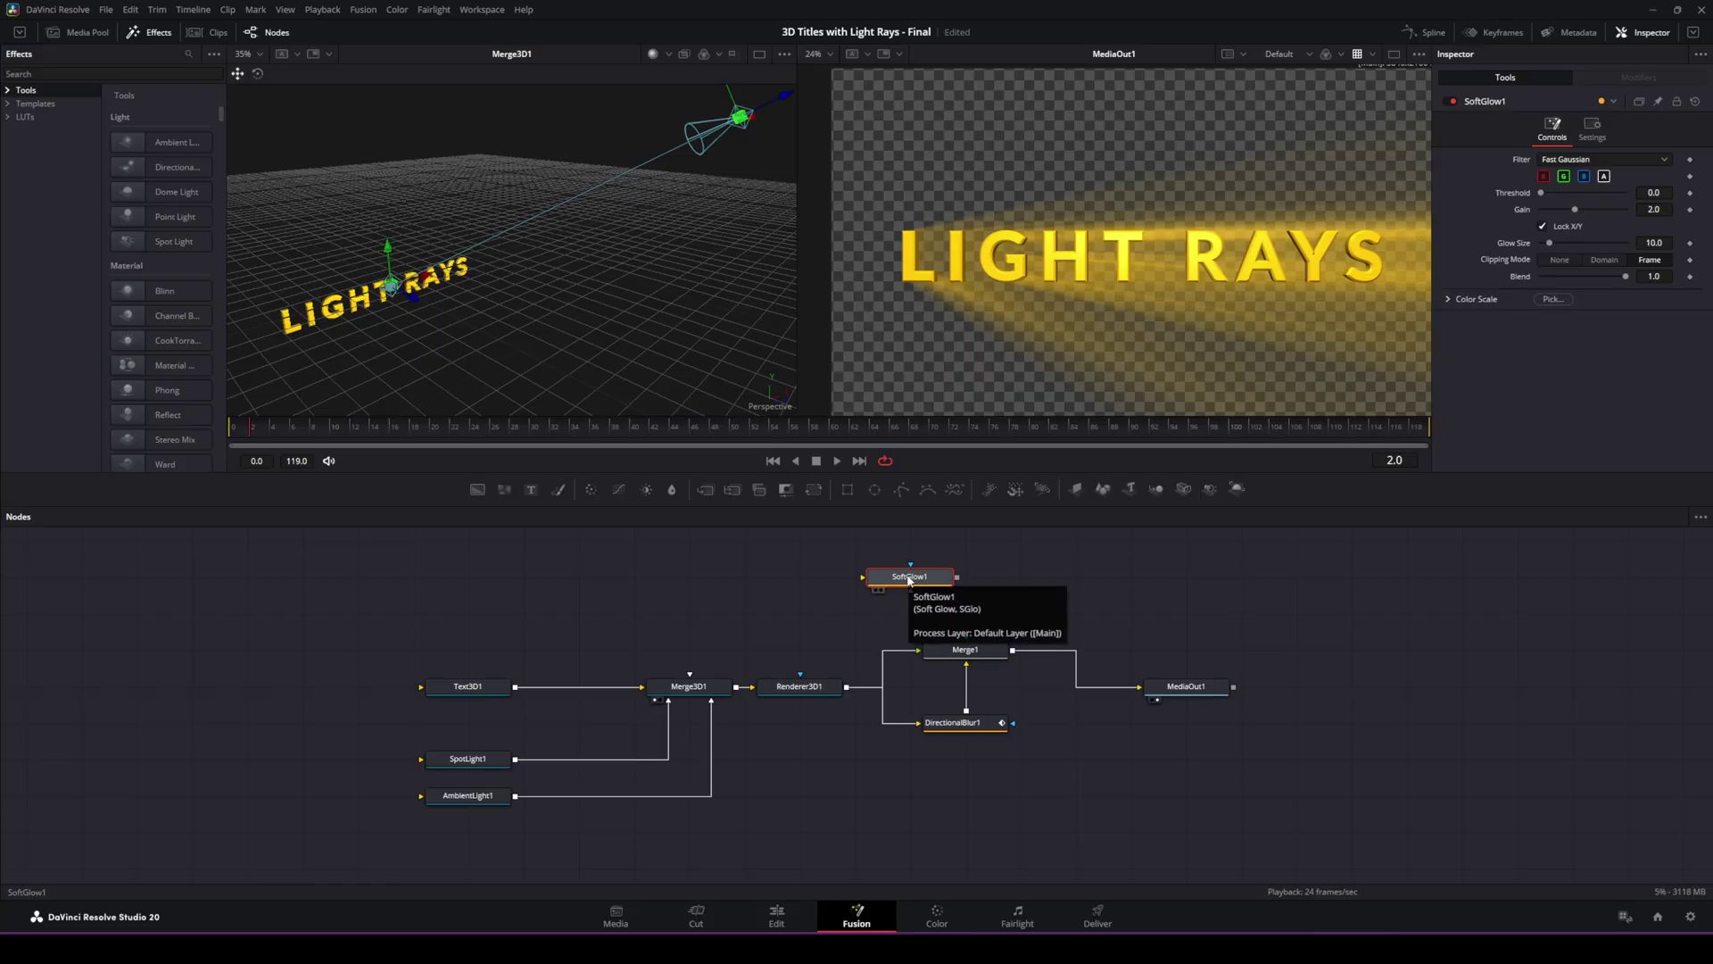
{"action": "left_click_drag", "start_coordinate": [898, 585], "coordinate": [884, 658]}
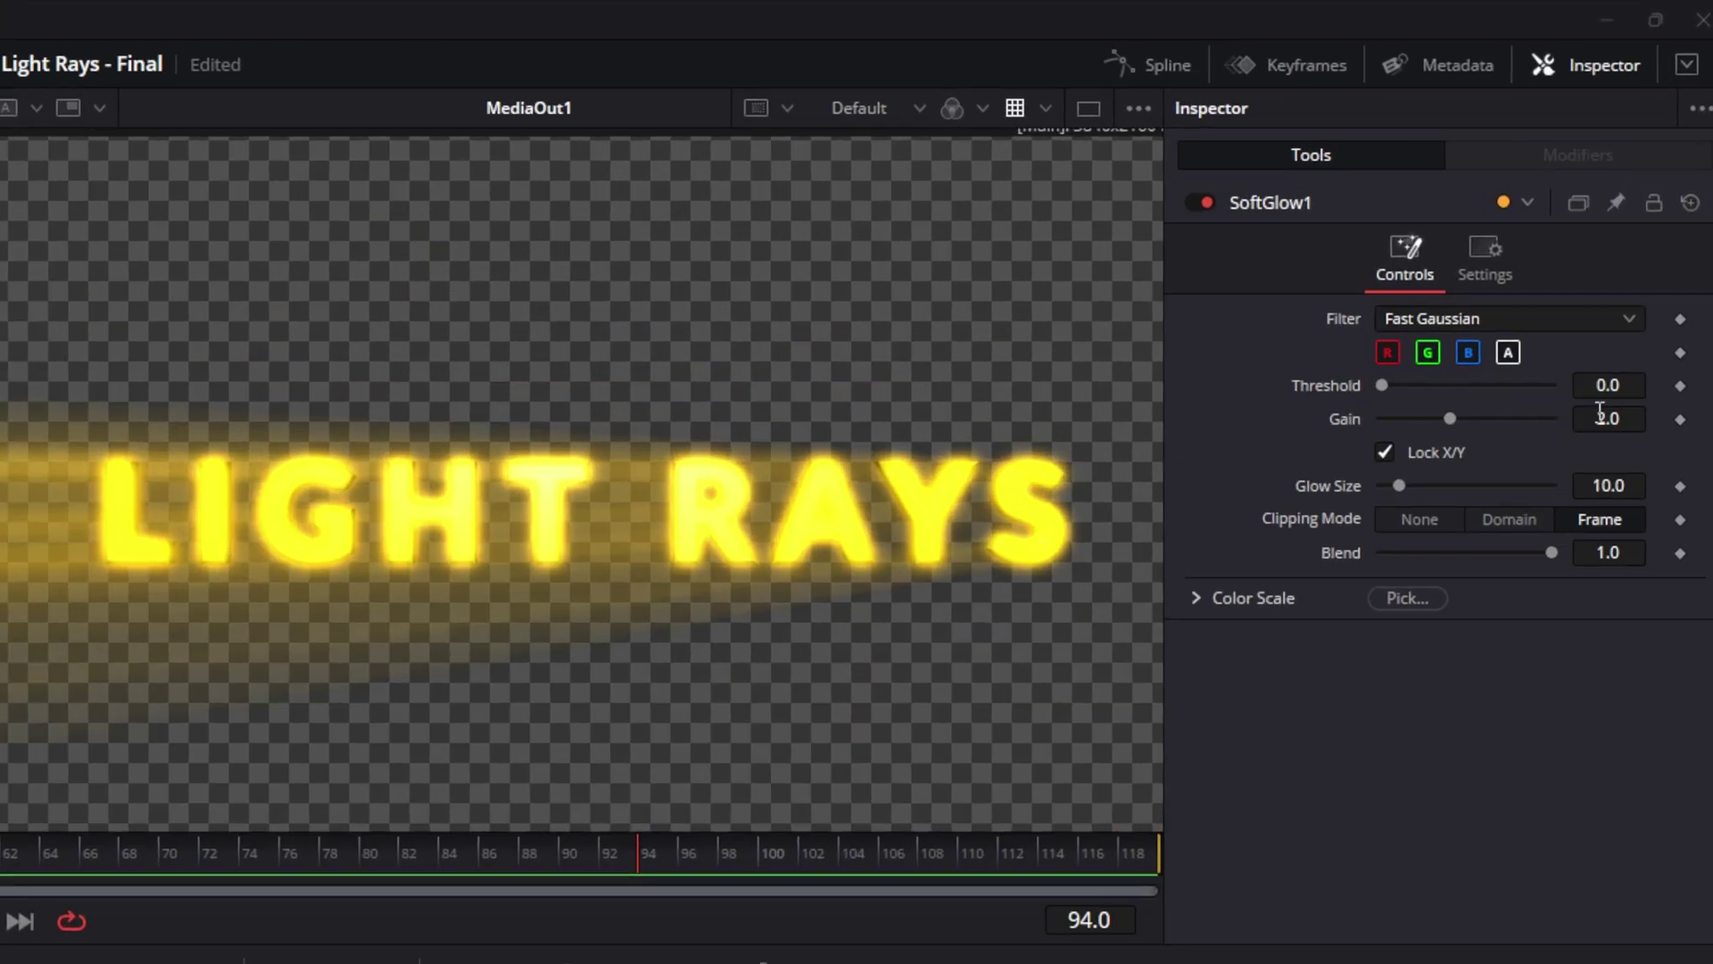
Set SoftGlow1's Gain to 0.5 and Glow Size to 5
{"action": "left_click", "coordinate": [1624, 418]}
{"action": "type", "text": "0.5"}
{"action": "key", "text": "Tab"}
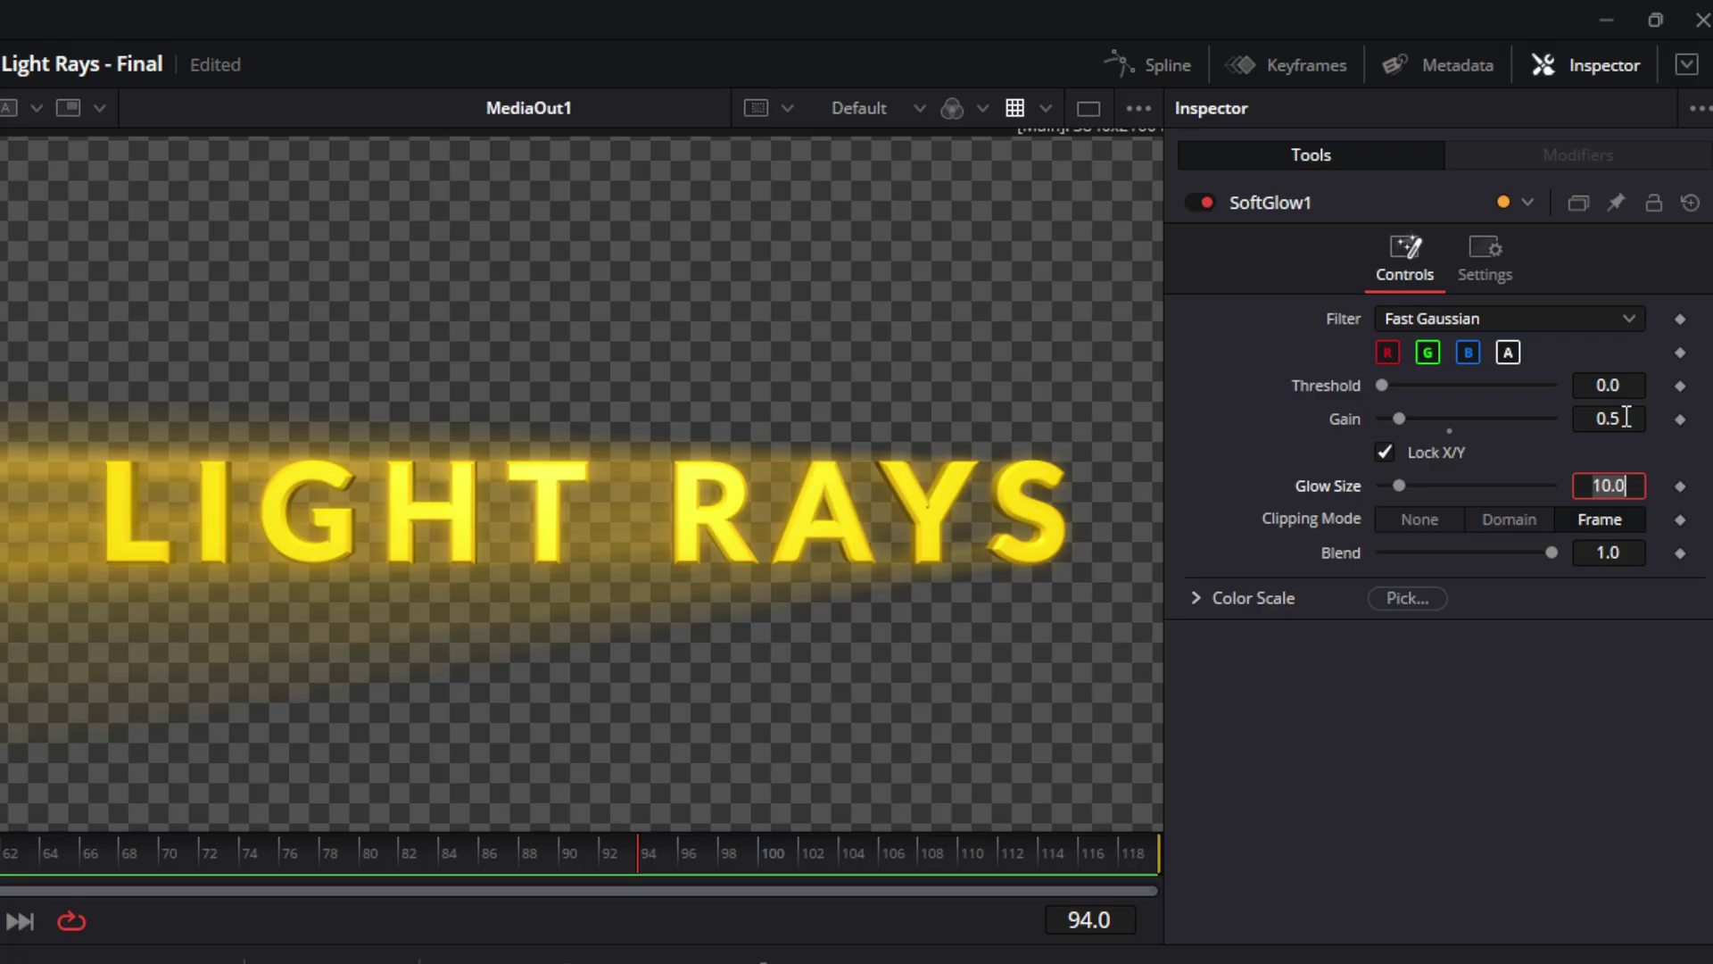
{"action": "type", "text": "5"}
{"action": "key", "text": "Tab"}
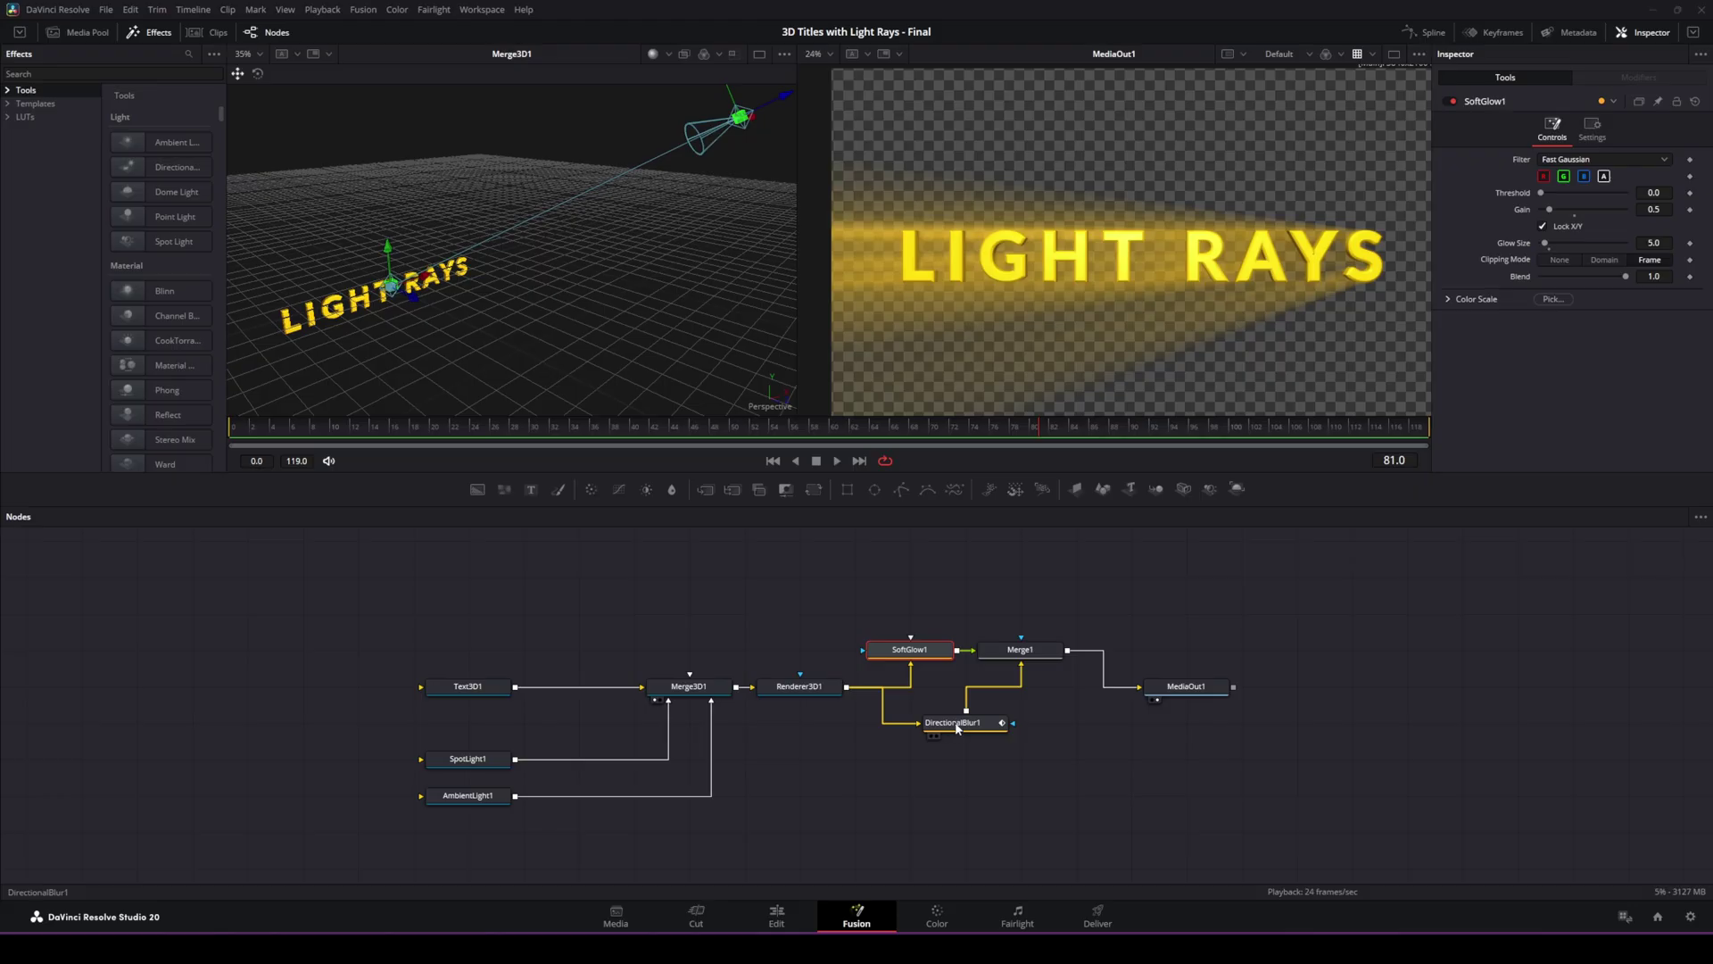
On DirectionalBlur1's Settings, keyframe Blend at 0.0 on frame 0
{"action": "left_click", "coordinate": [958, 729]}
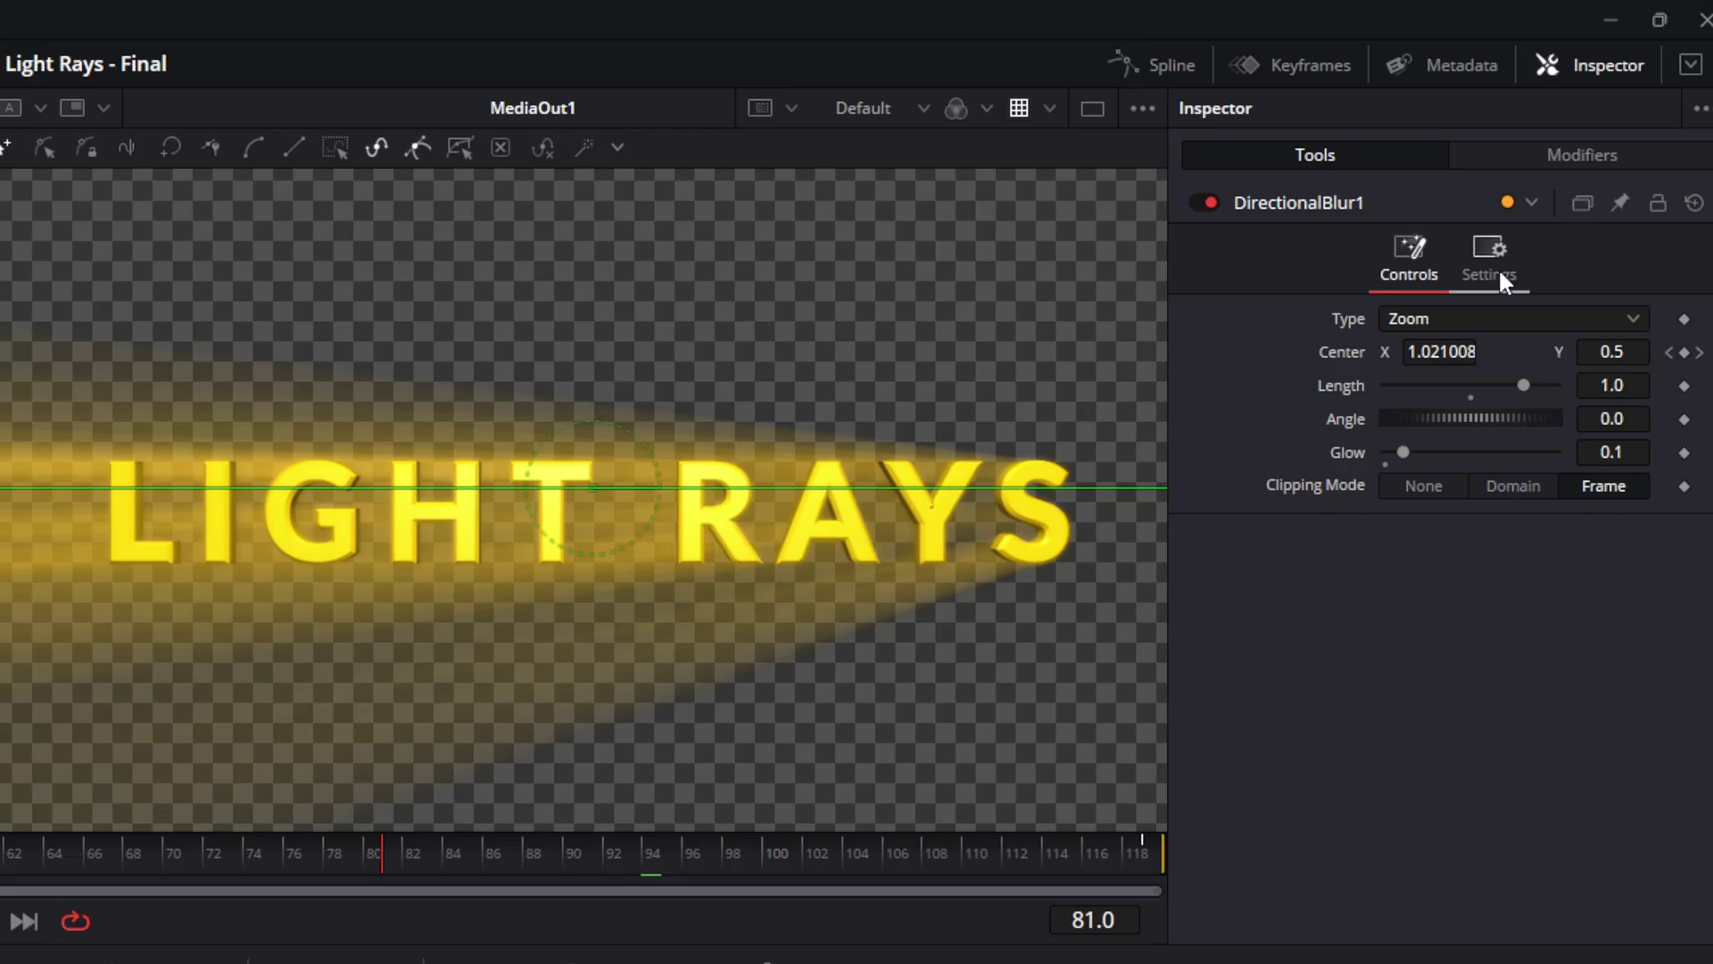
{"action": "left_click", "coordinate": [1490, 252]}
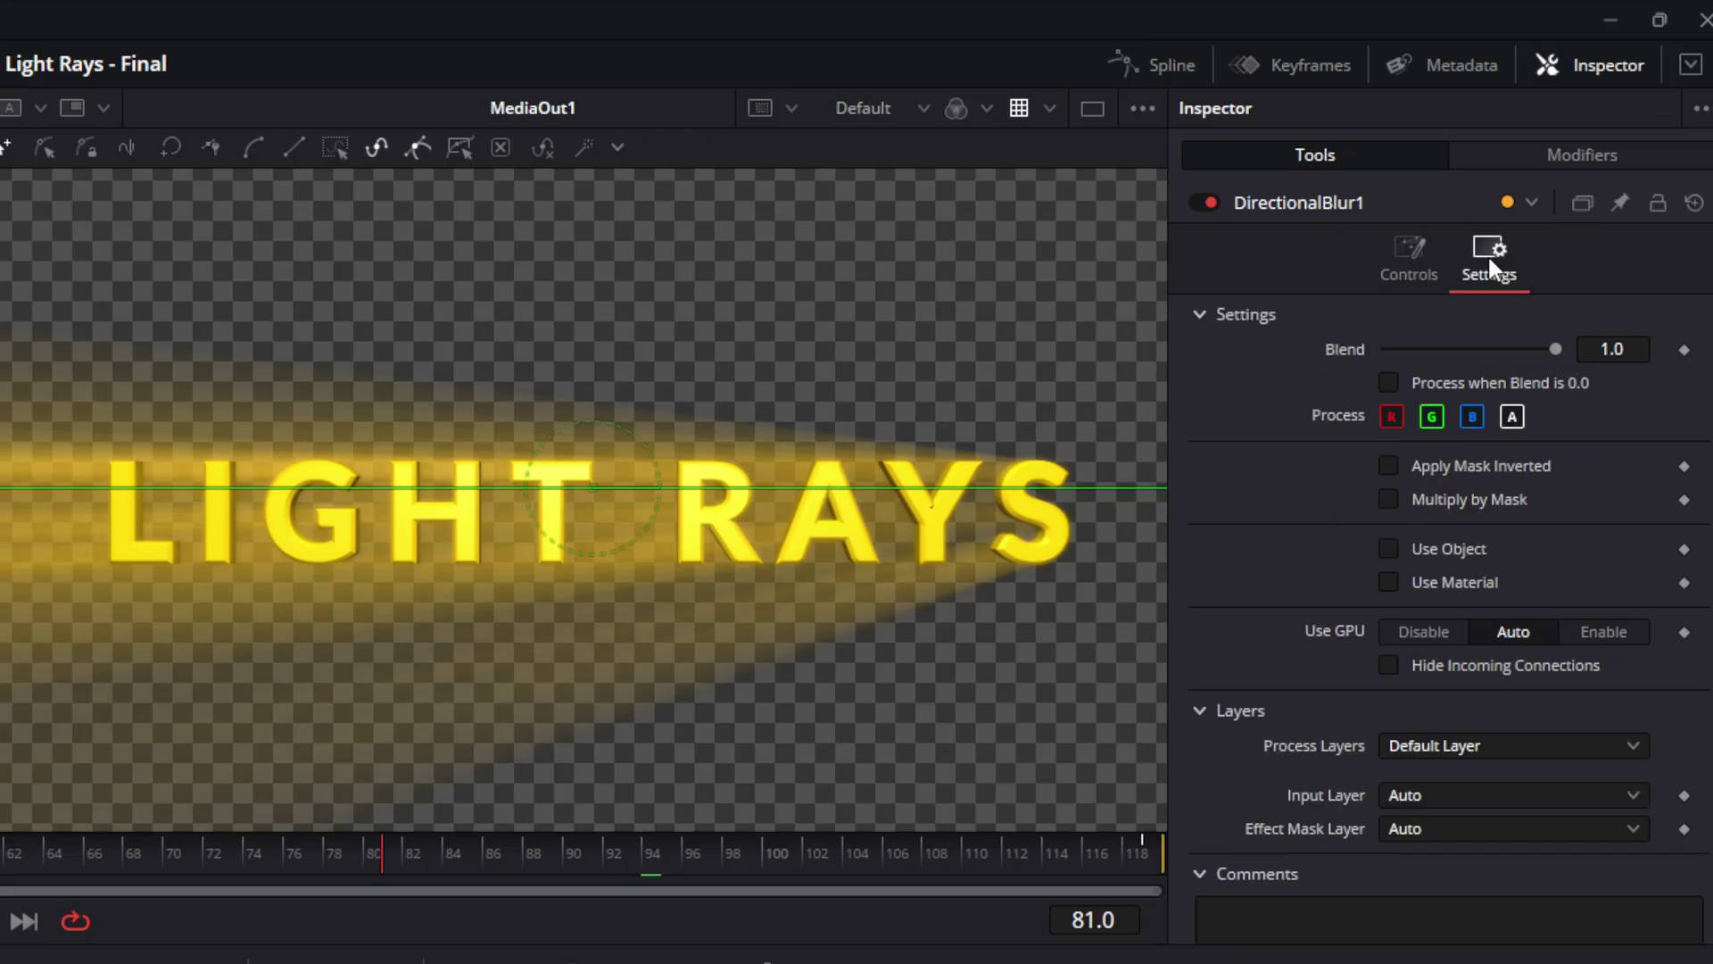
{"action": "left_click", "coordinate": [1118, 919]}
{"action": "type", "text": "0"}
{"action": "key", "text": "Return"}
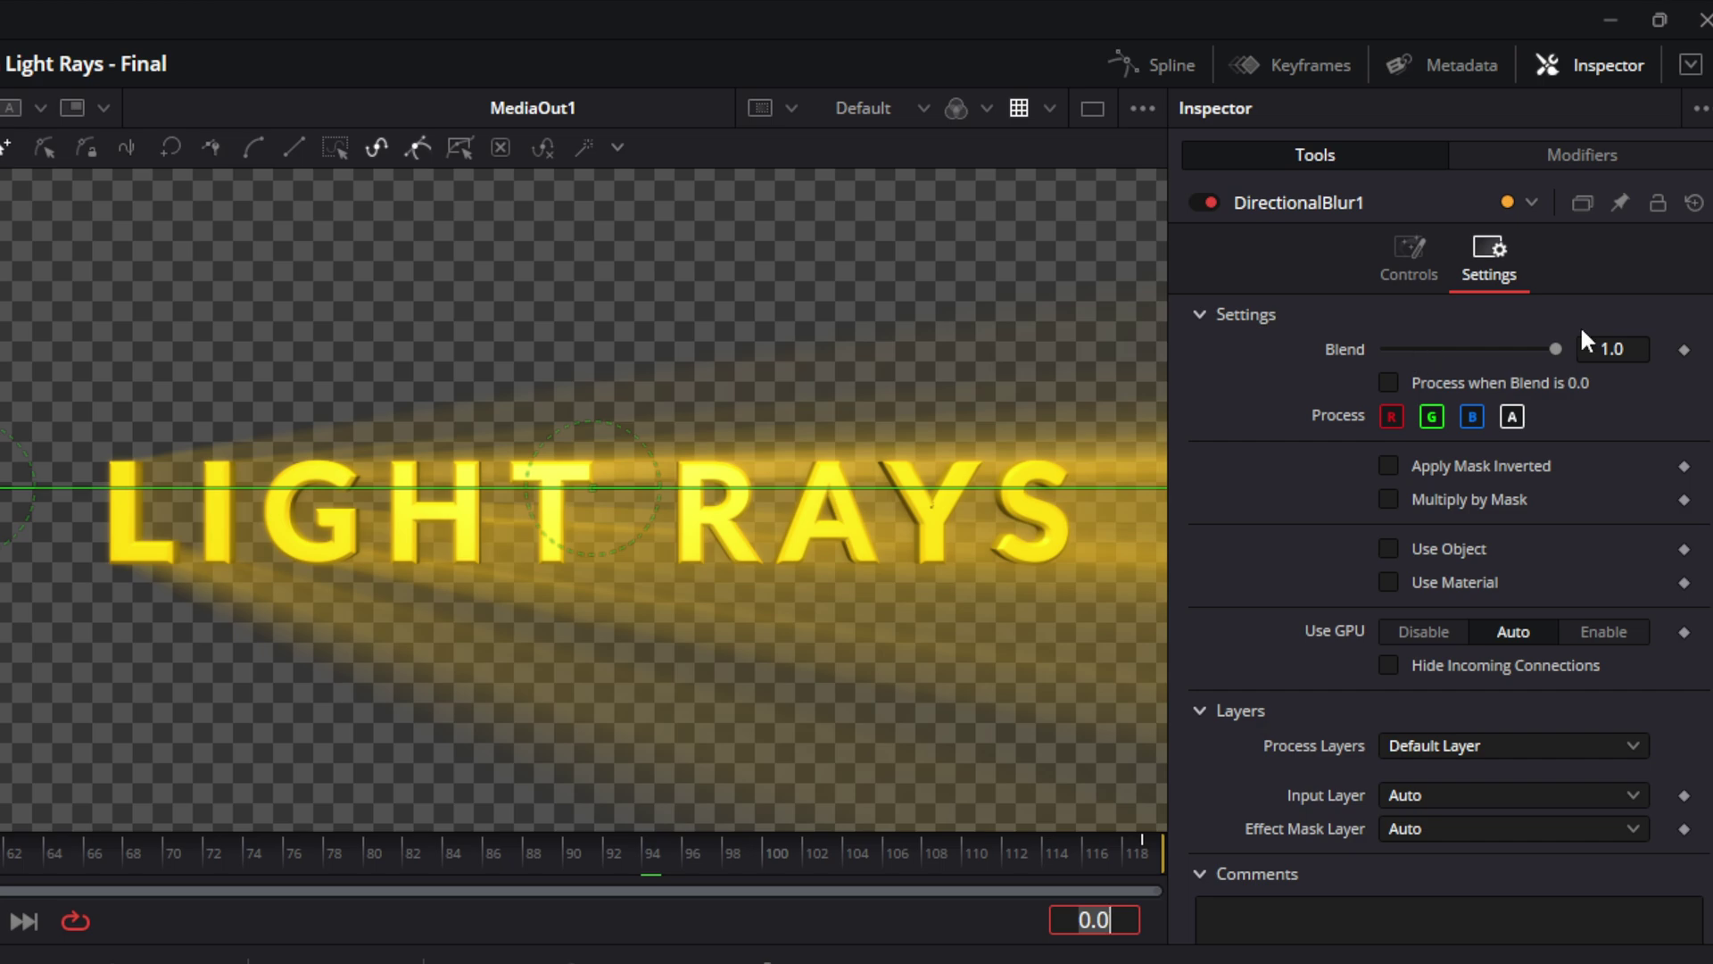
{"action": "left_click_drag", "start_coordinate": [1556, 349], "coordinate": [1385, 349]}
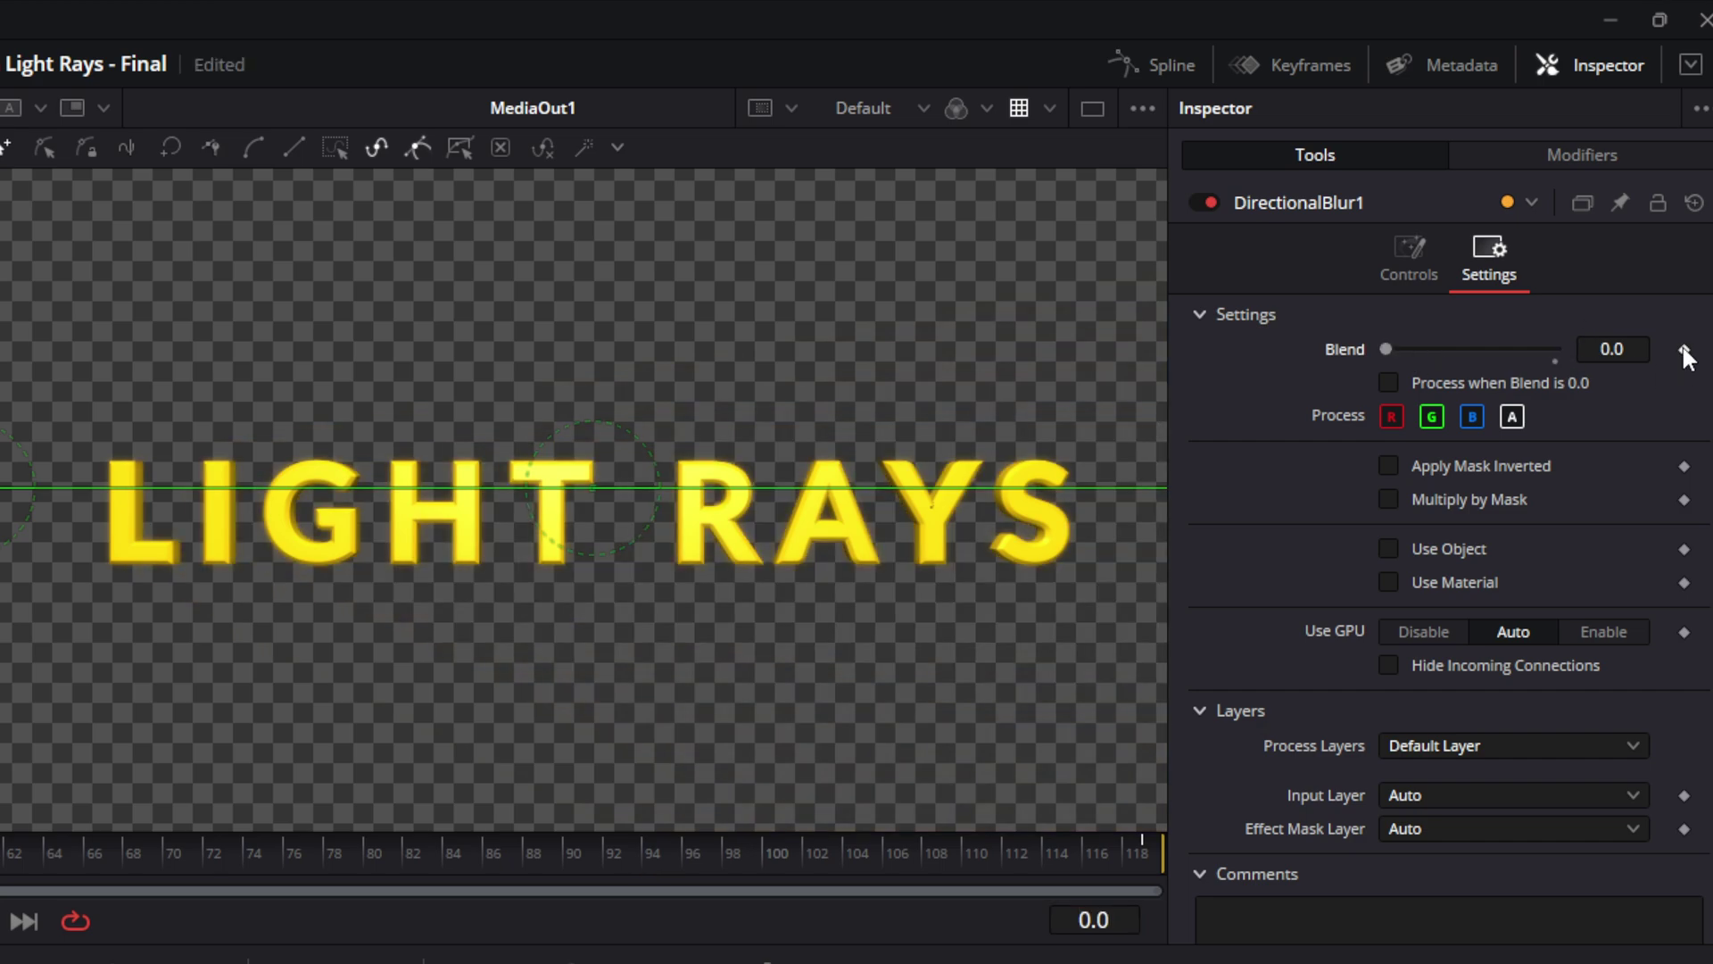
{"action": "left_click", "coordinate": [1685, 349]}
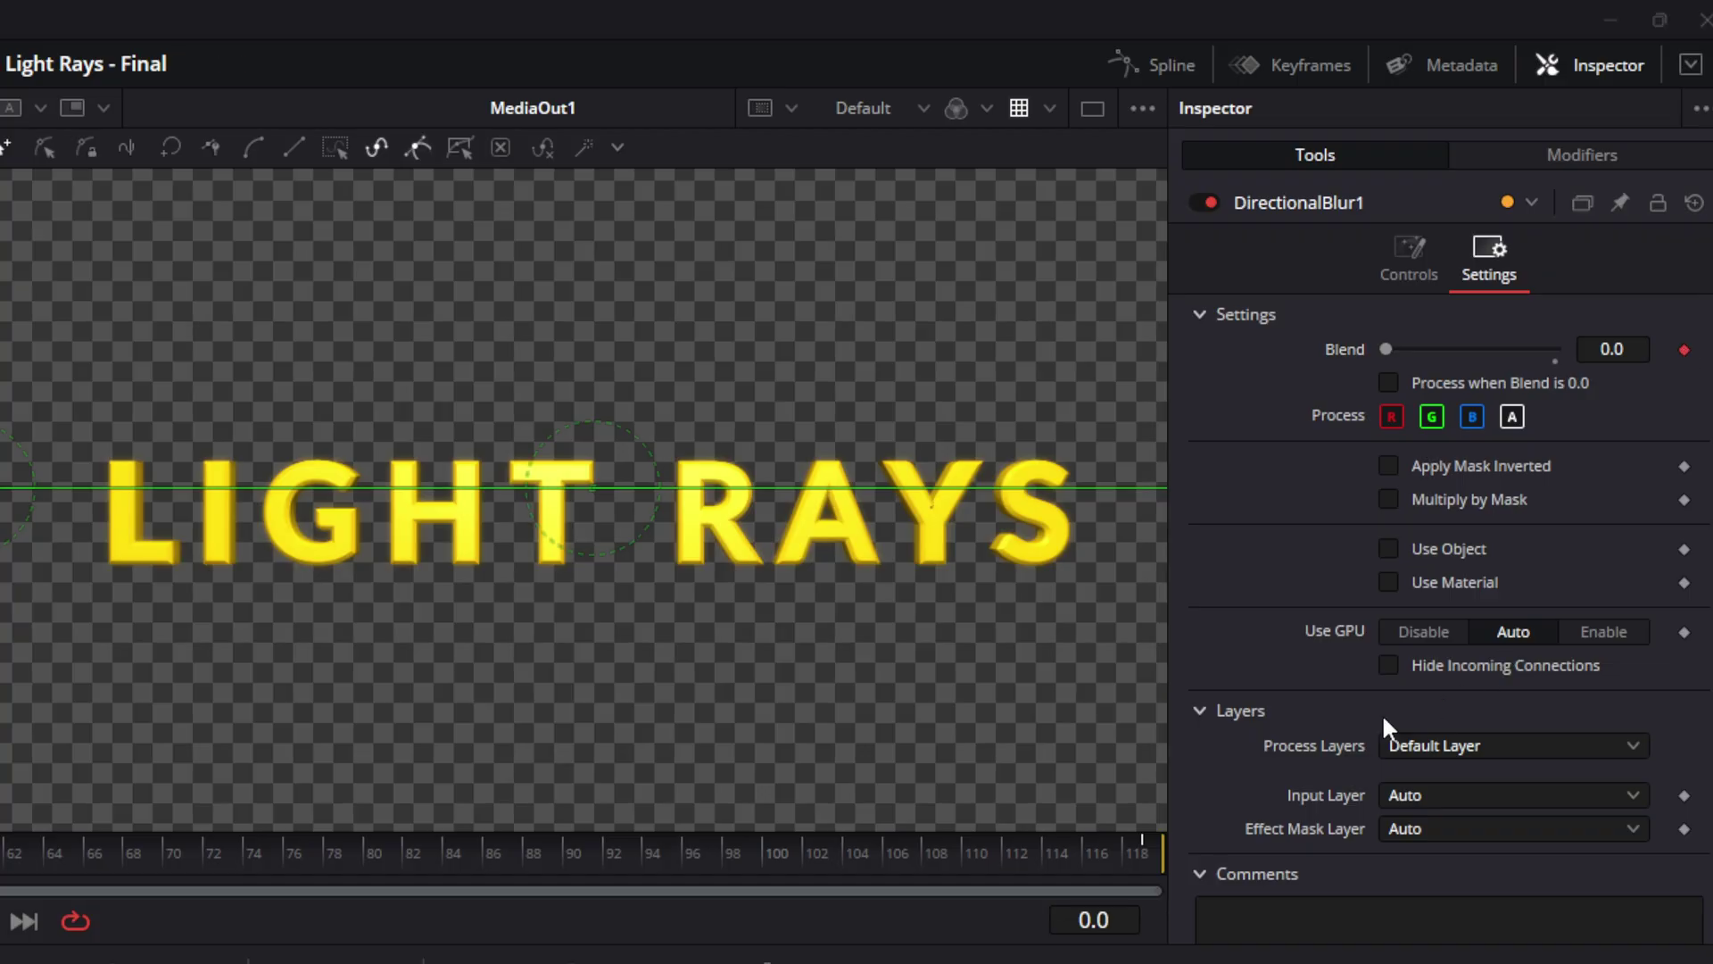
Keyframe the blur Blend at 1.0 on frame 30 and save the project
{"action": "left_click", "coordinate": [1109, 920]}
{"action": "type", "text": "30"}
{"action": "key", "text": "Return"}
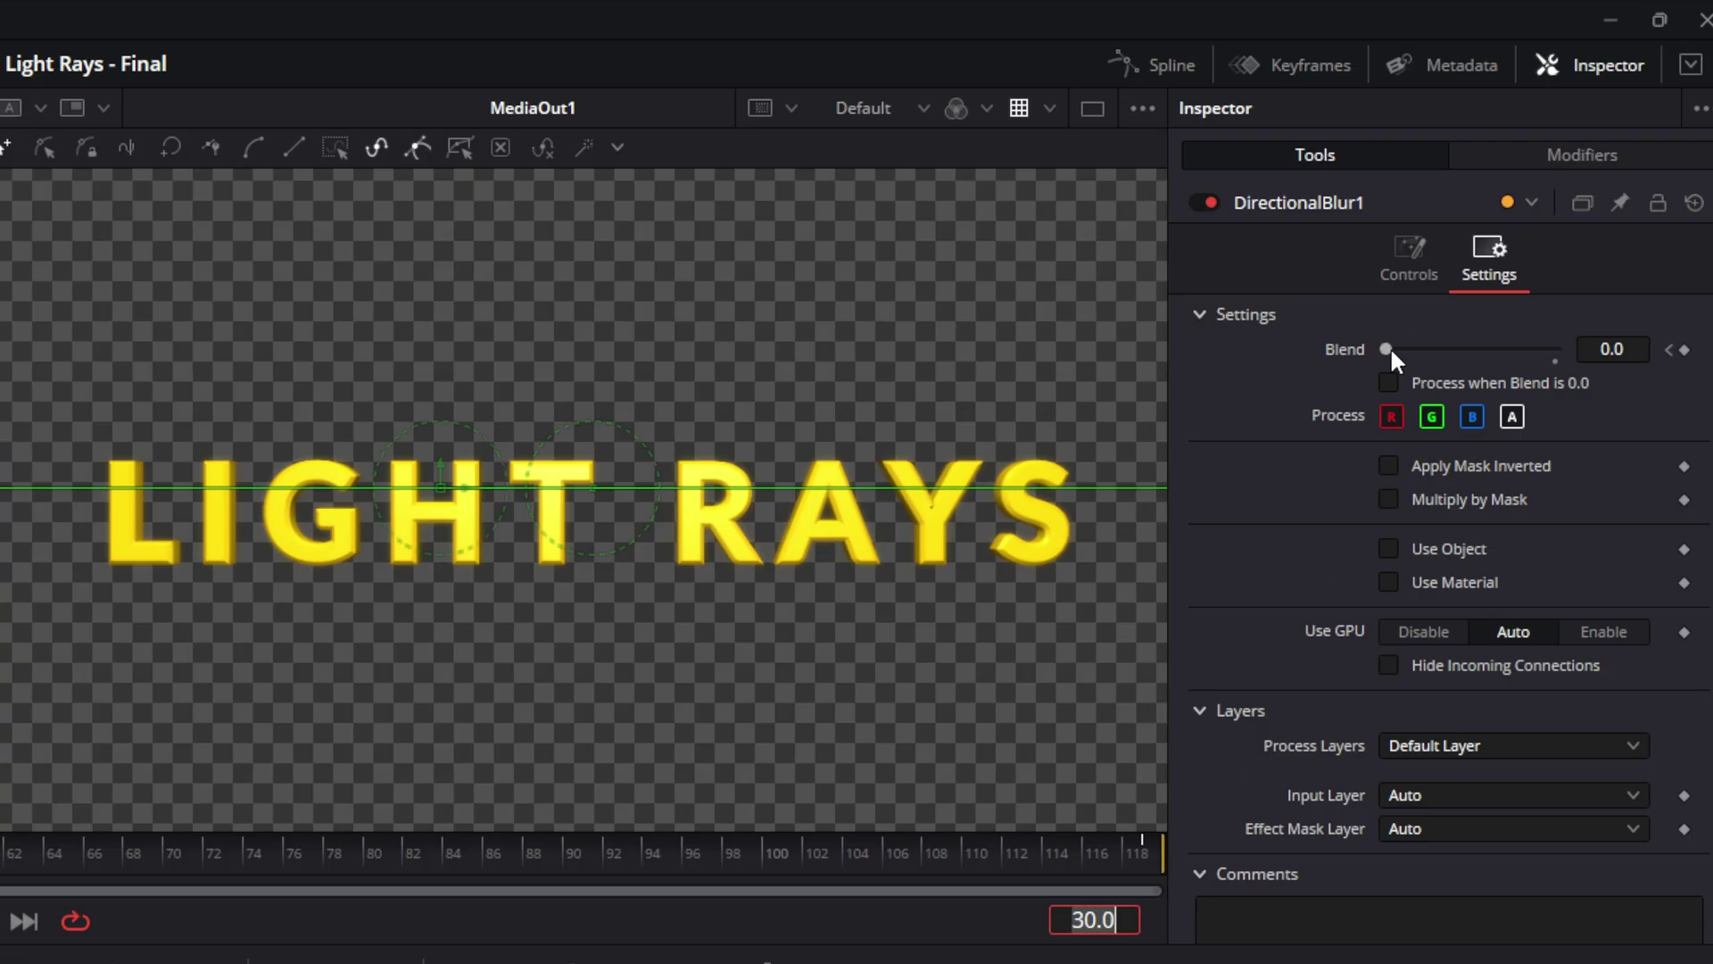
{"action": "left_click", "coordinate": [1611, 349]}
{"action": "type", "text": "1"}
{"action": "key", "text": "Return"}
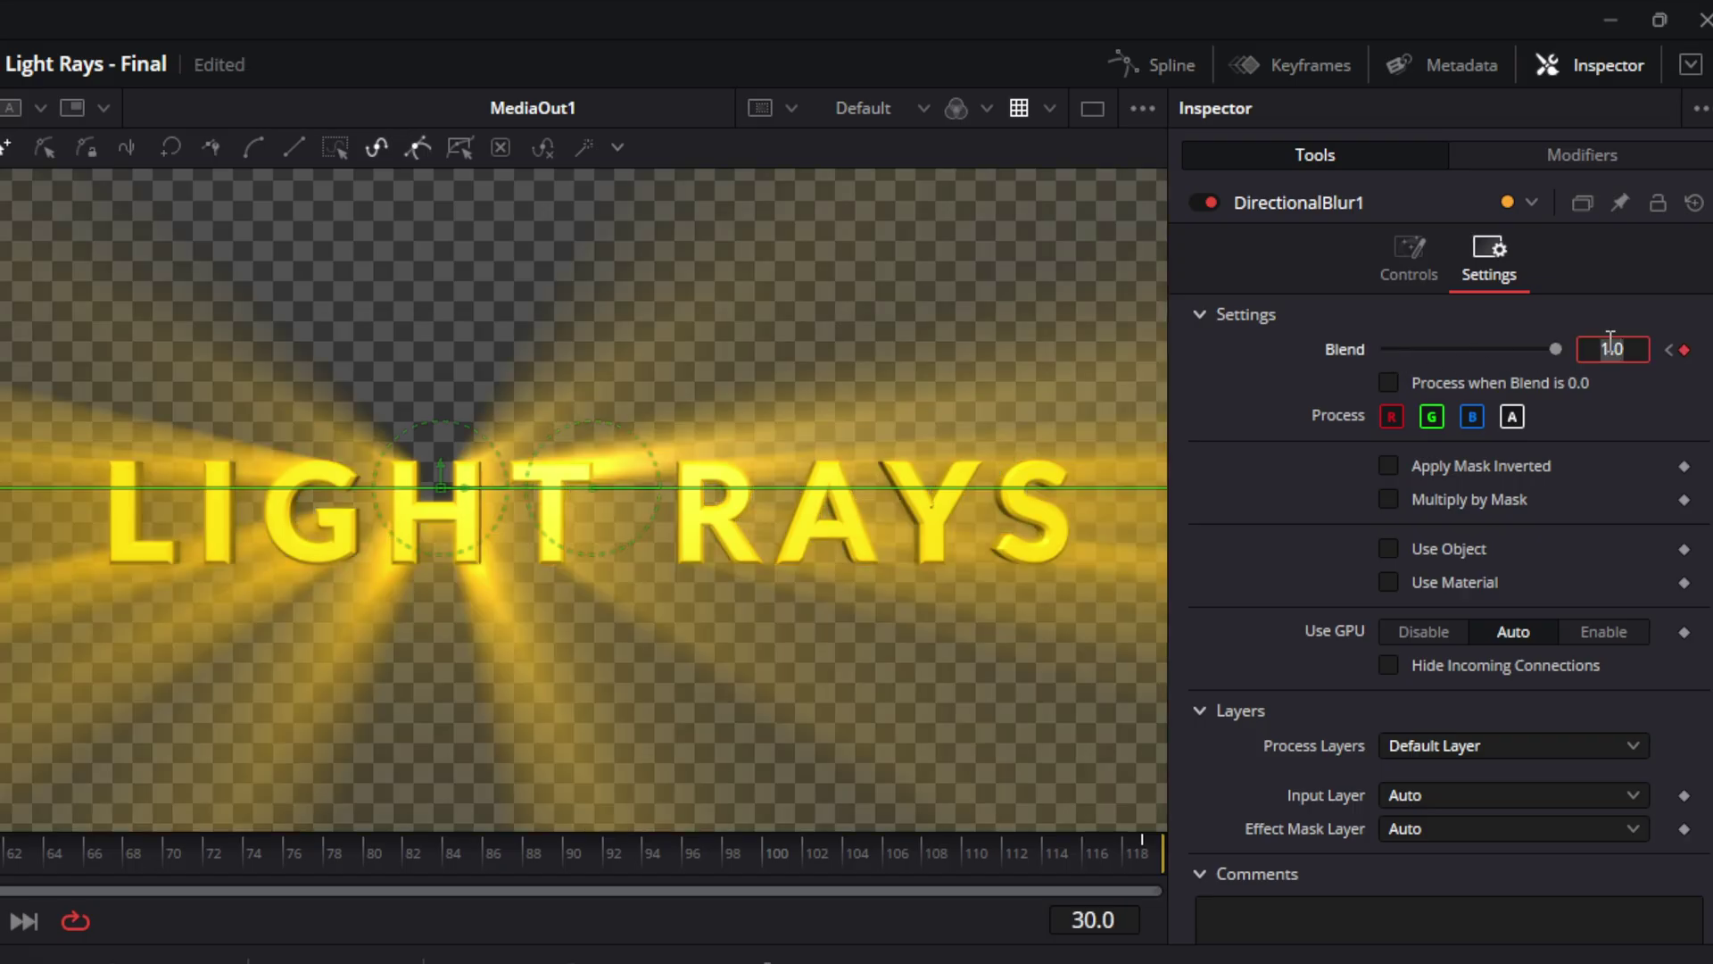
{"action": "key", "text": "ctrl+s"}
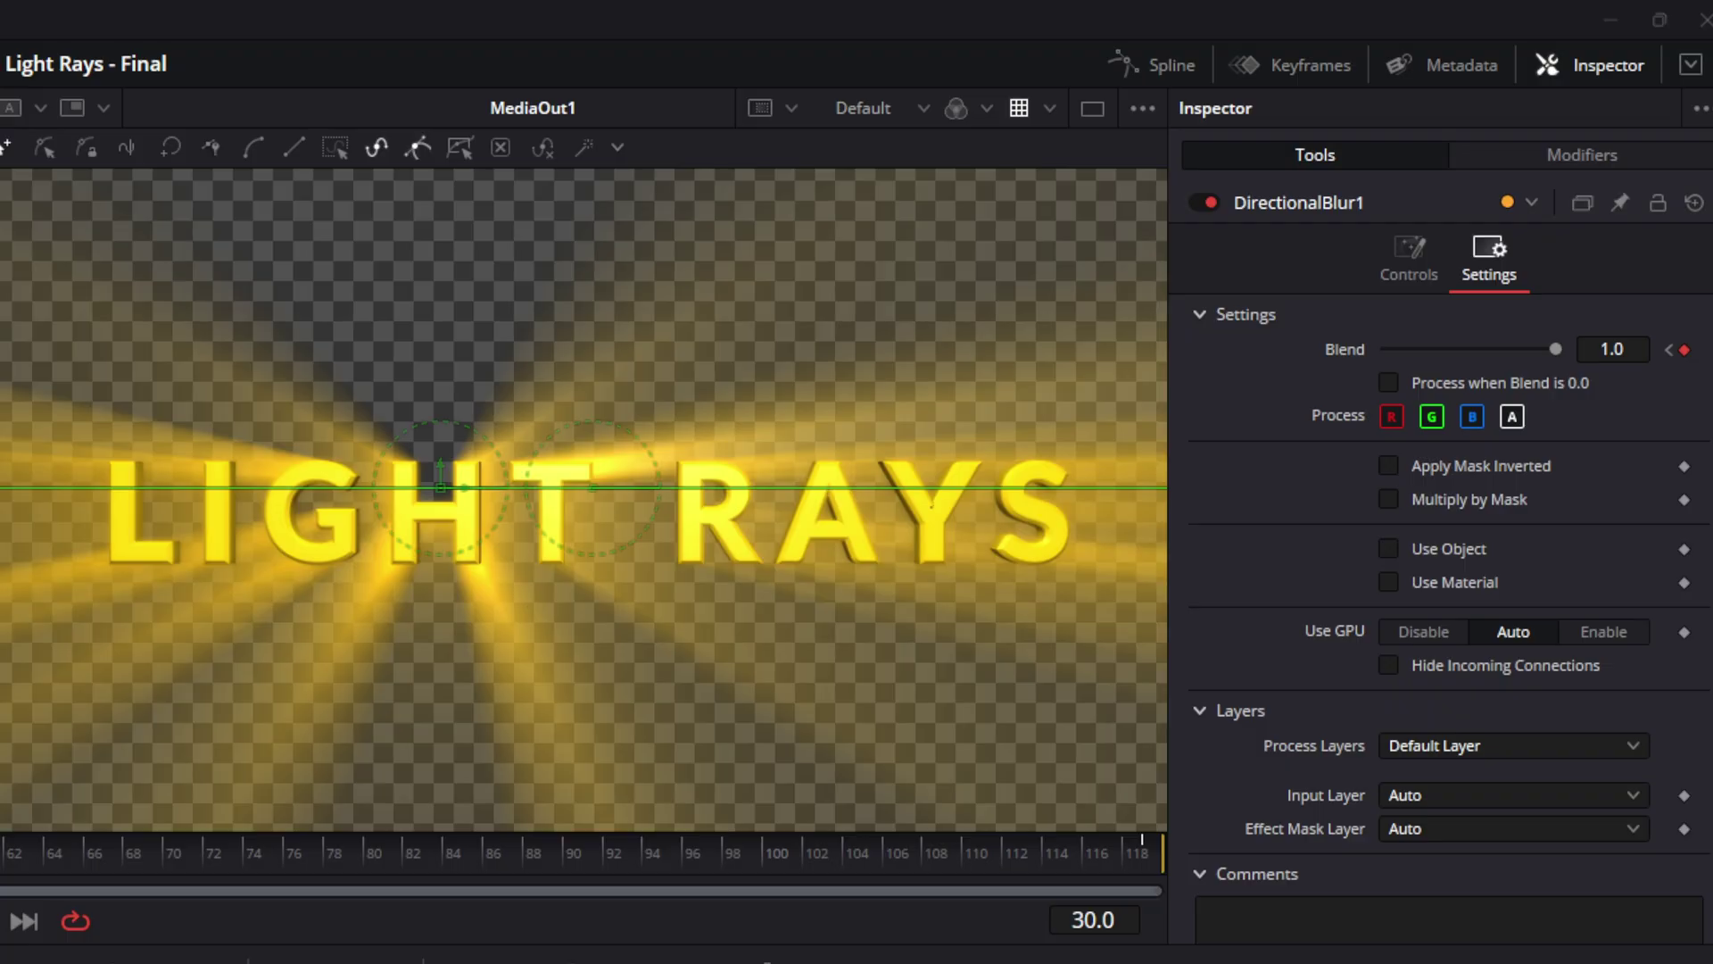
Hold Blend with a keyframe at frame 90, then fade it to near 0 at frame 119
{"action": "left_click", "coordinate": [1094, 920]}
{"action": "type", "text": "90"}
{"action": "key", "text": "Return"}
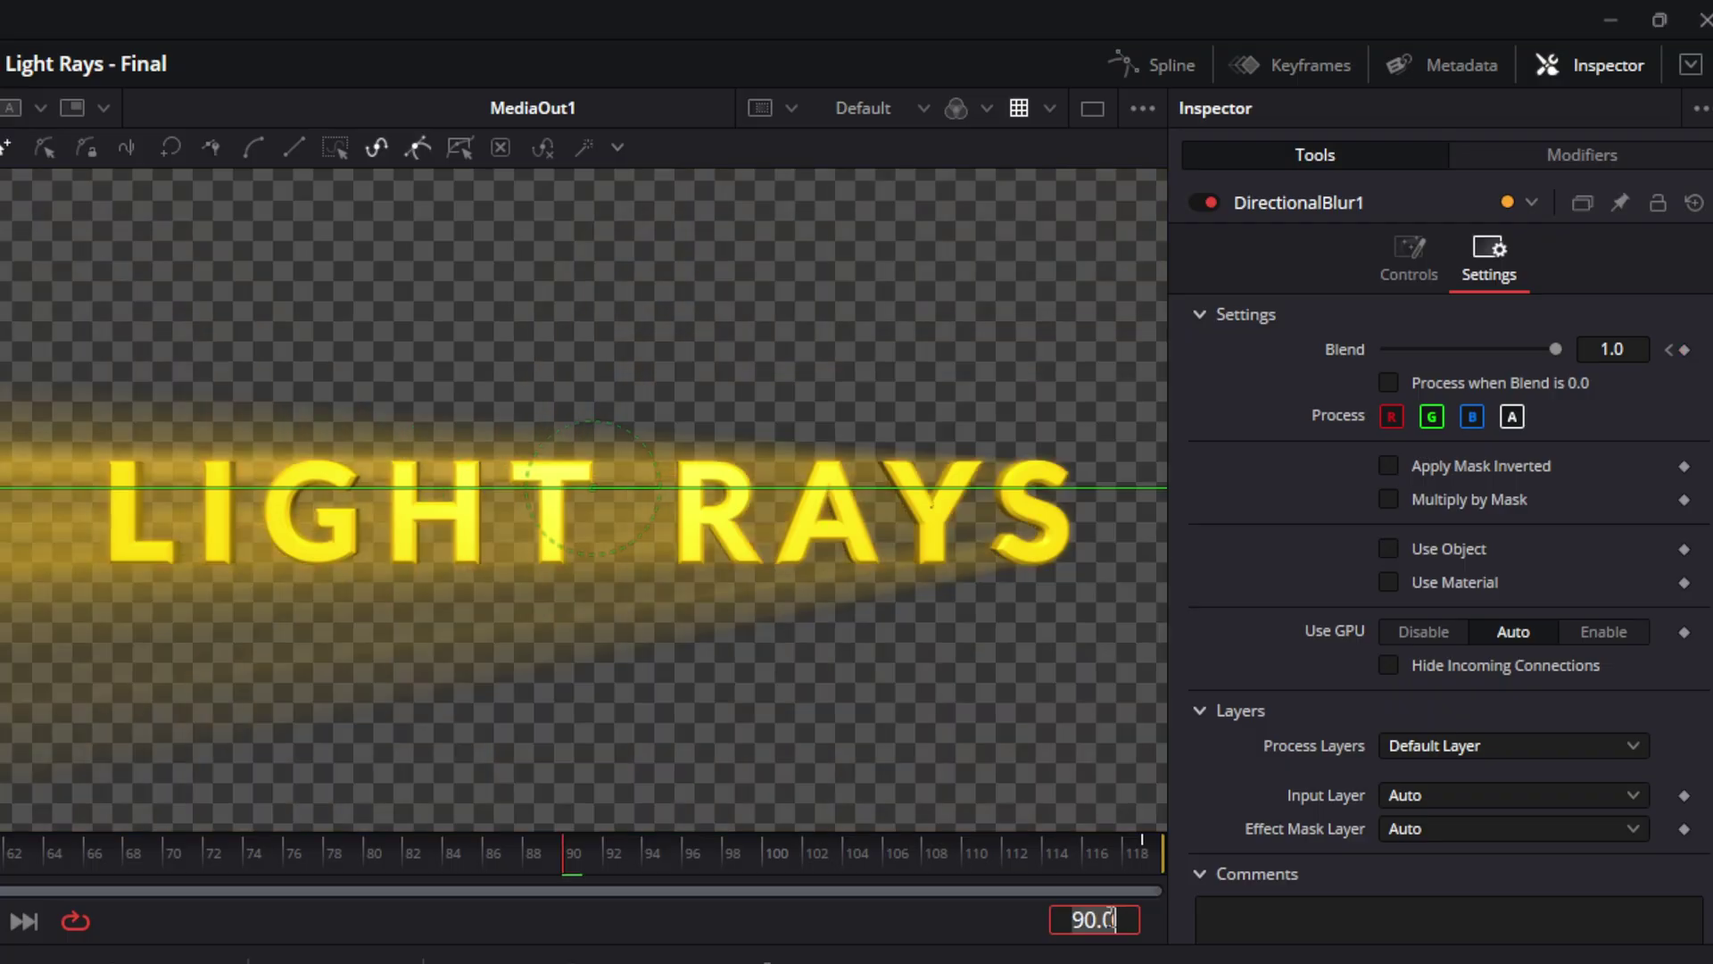
{"action": "left_click", "coordinate": [1685, 350]}
{"action": "key", "text": "ctrl+s"}
{"action": "left_click_drag", "start_coordinate": [565, 854], "coordinate": [1195, 873]}
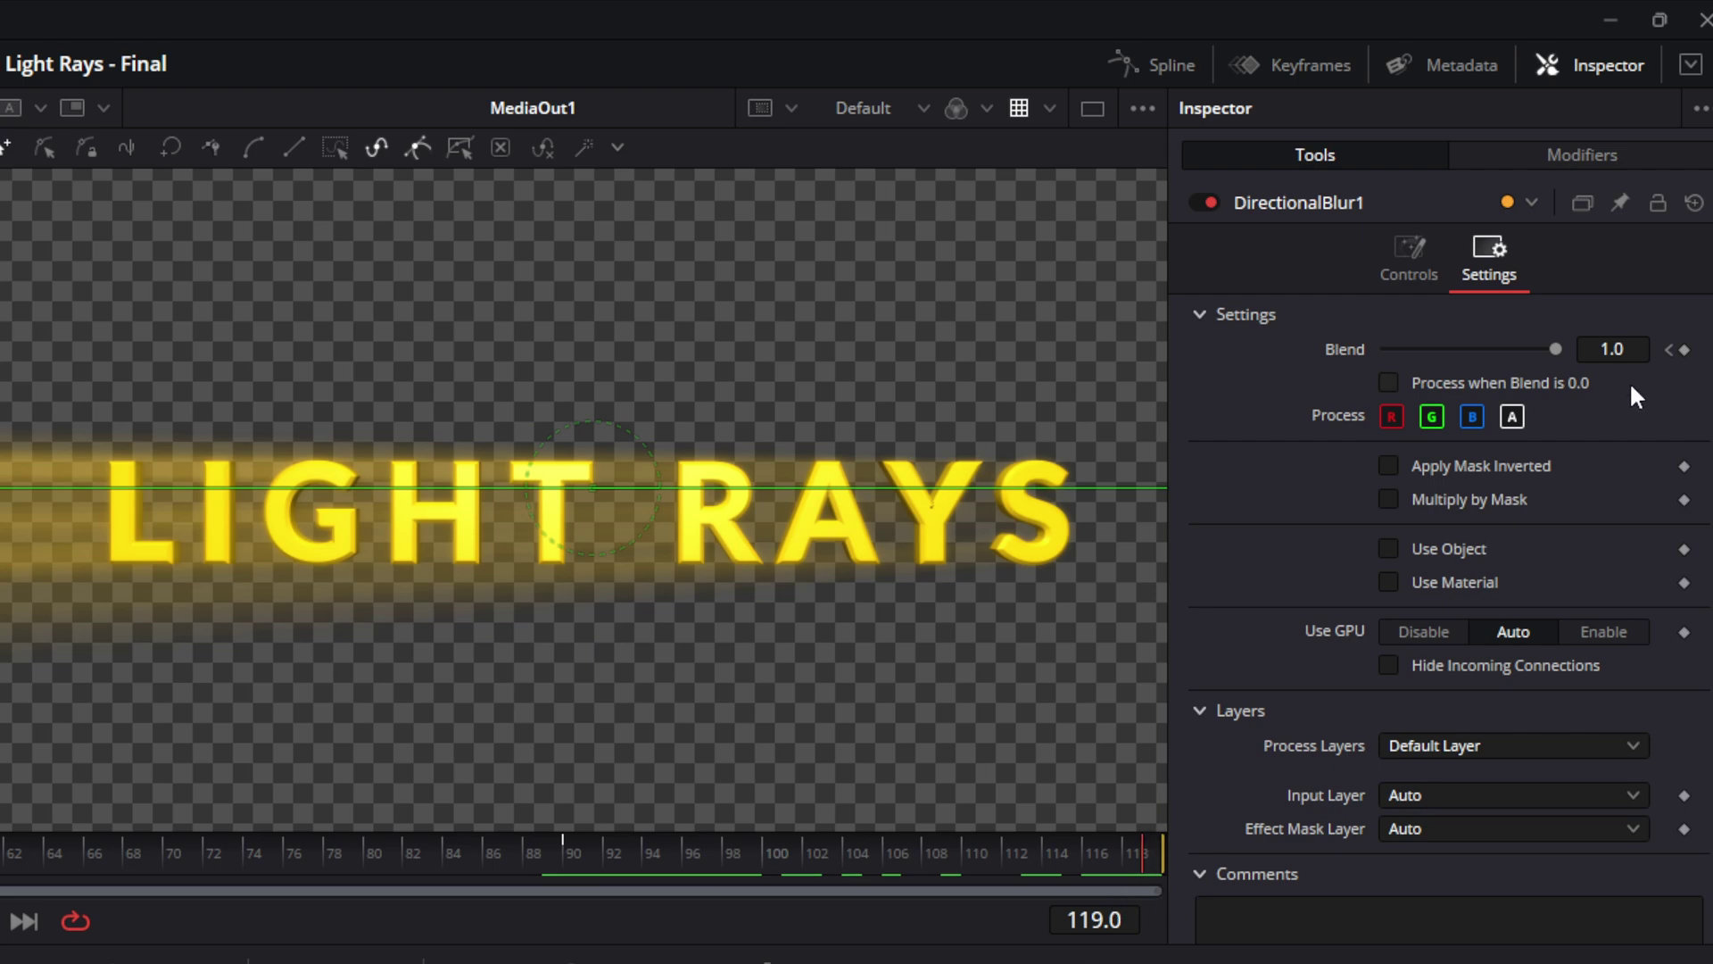
{"action": "left_click", "coordinate": [1684, 350]}
{"action": "left_click_drag", "start_coordinate": [1556, 349], "coordinate": [1364, 353]}
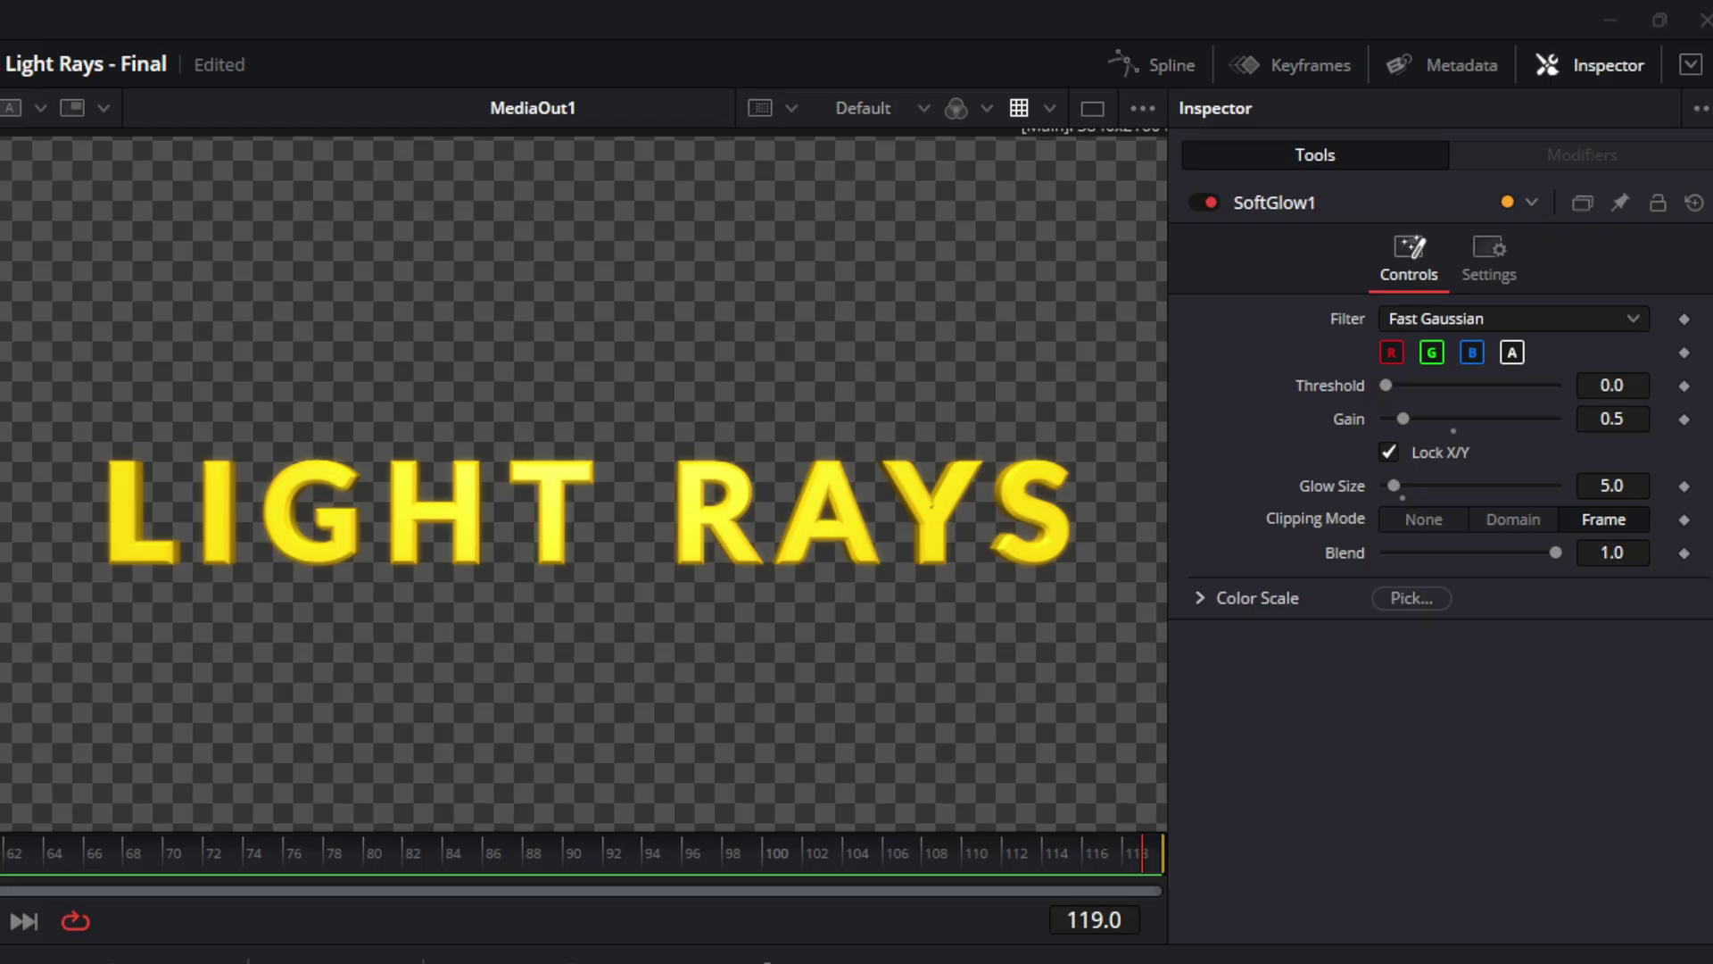
On SoftGlow1's Settings, keyframe Blend at 0 on frame 0
{"action": "left_click", "coordinate": [1489, 268]}
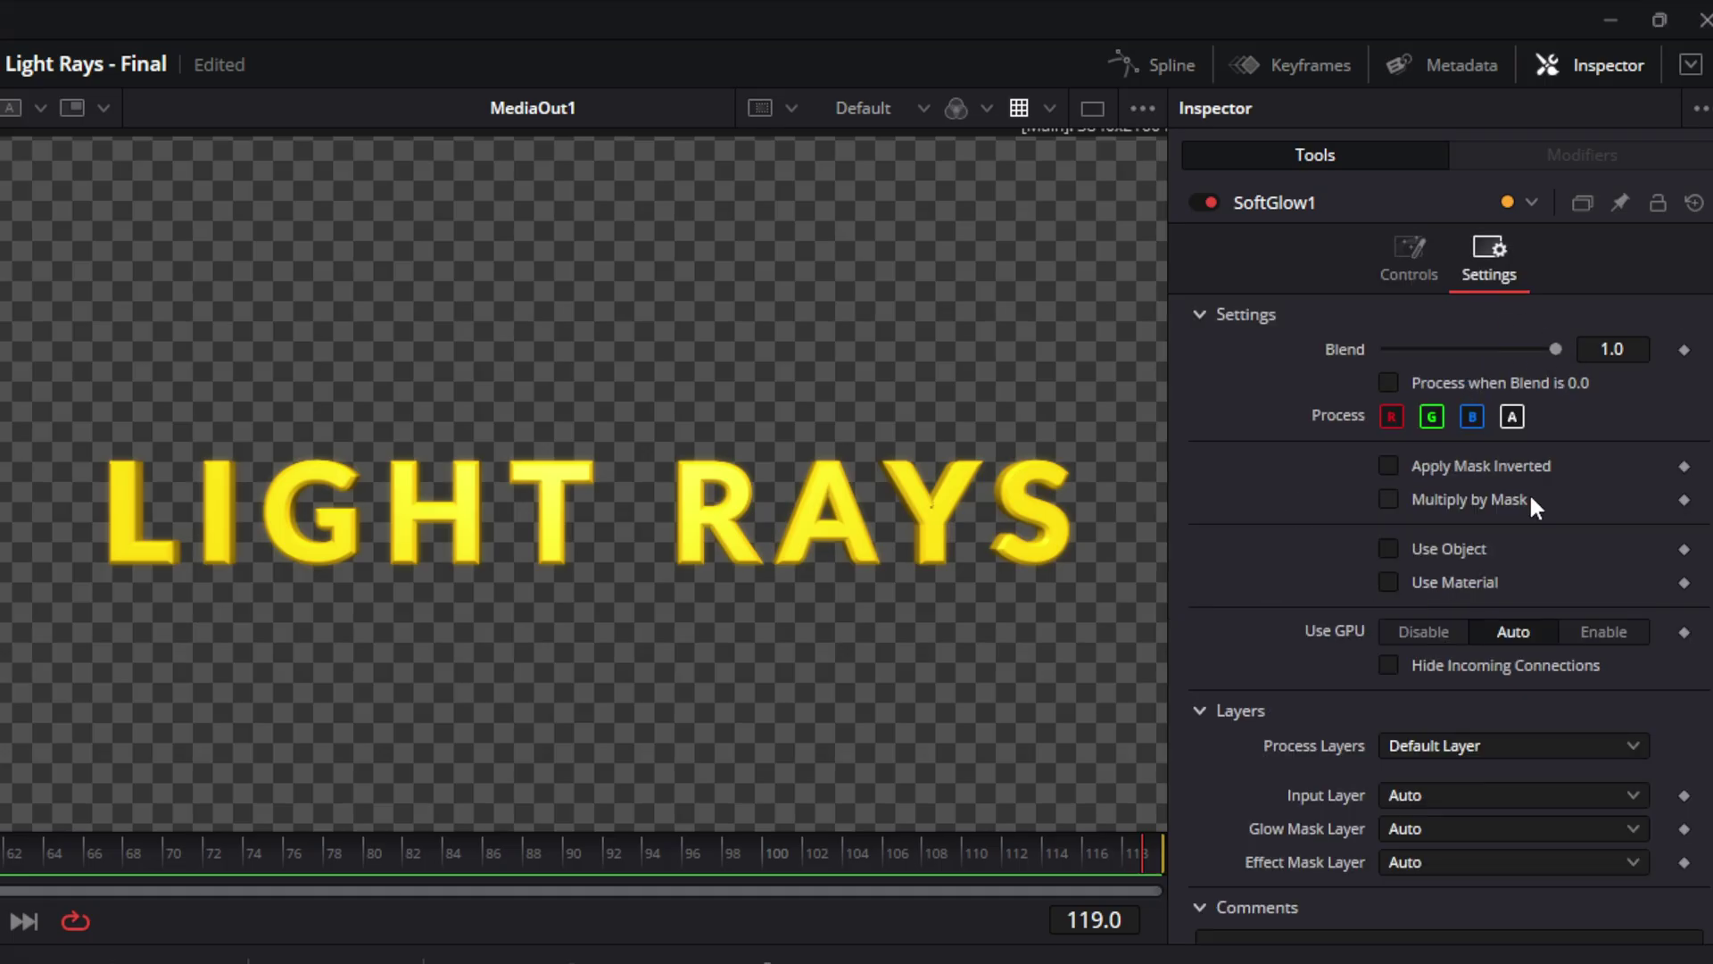
{"action": "left_click", "coordinate": [1130, 920]}
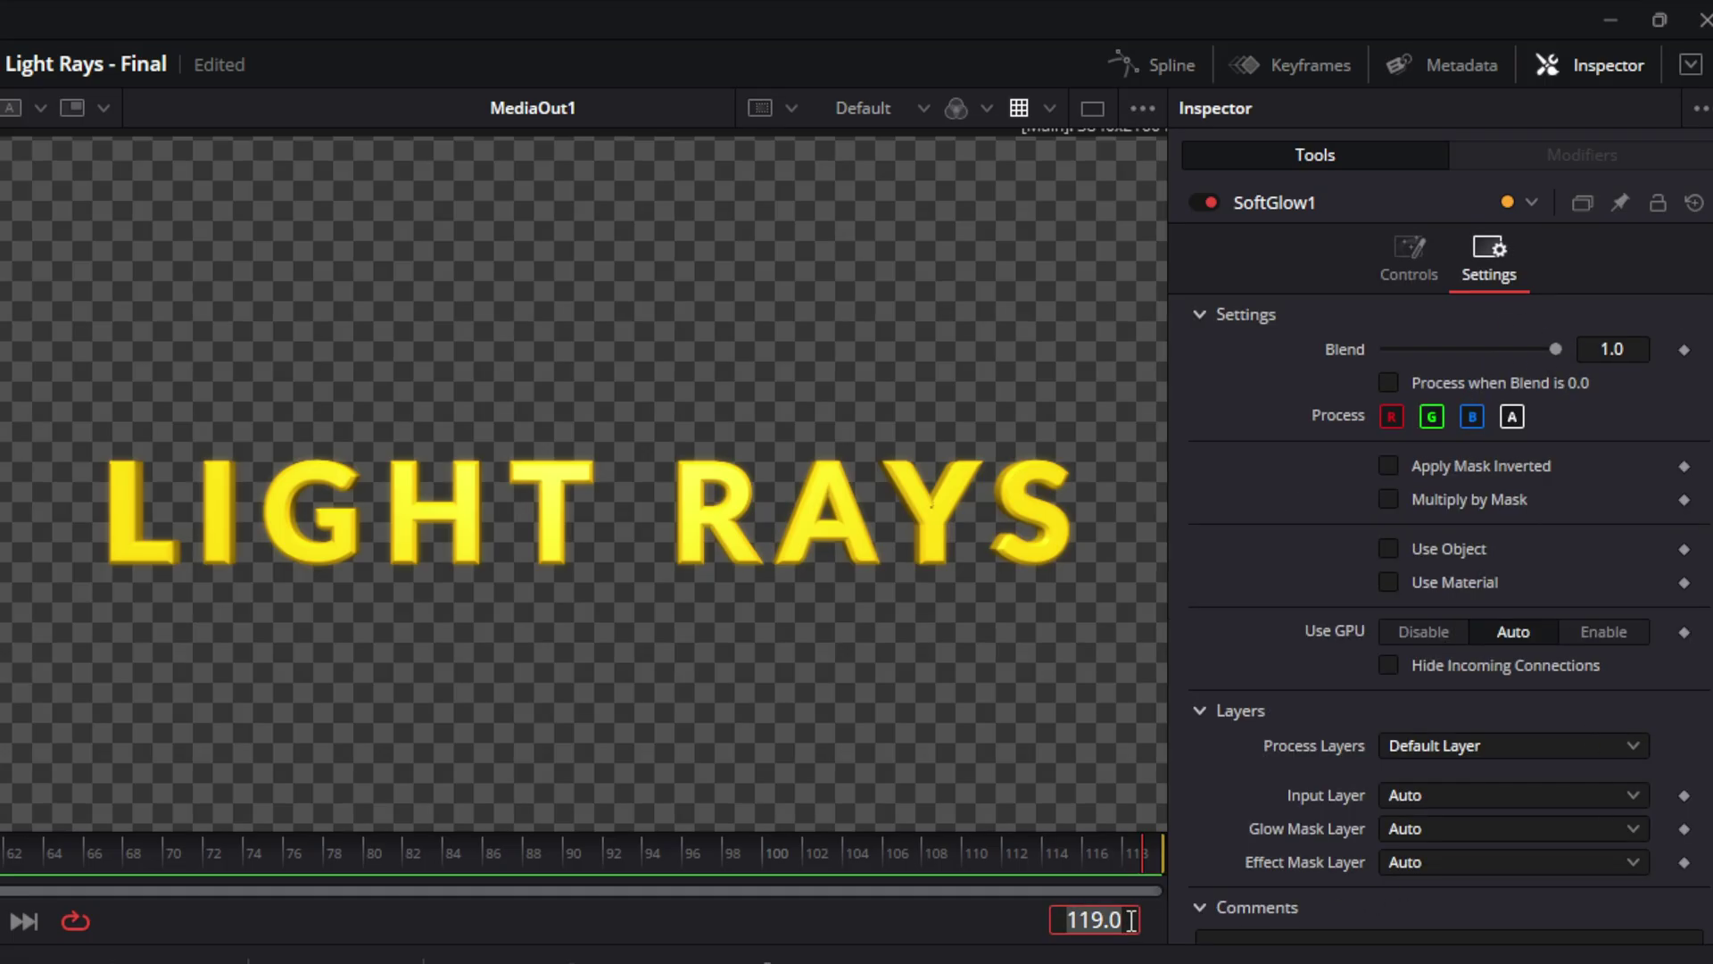
{"action": "type", "text": "0"}
{"action": "key", "text": "Return"}
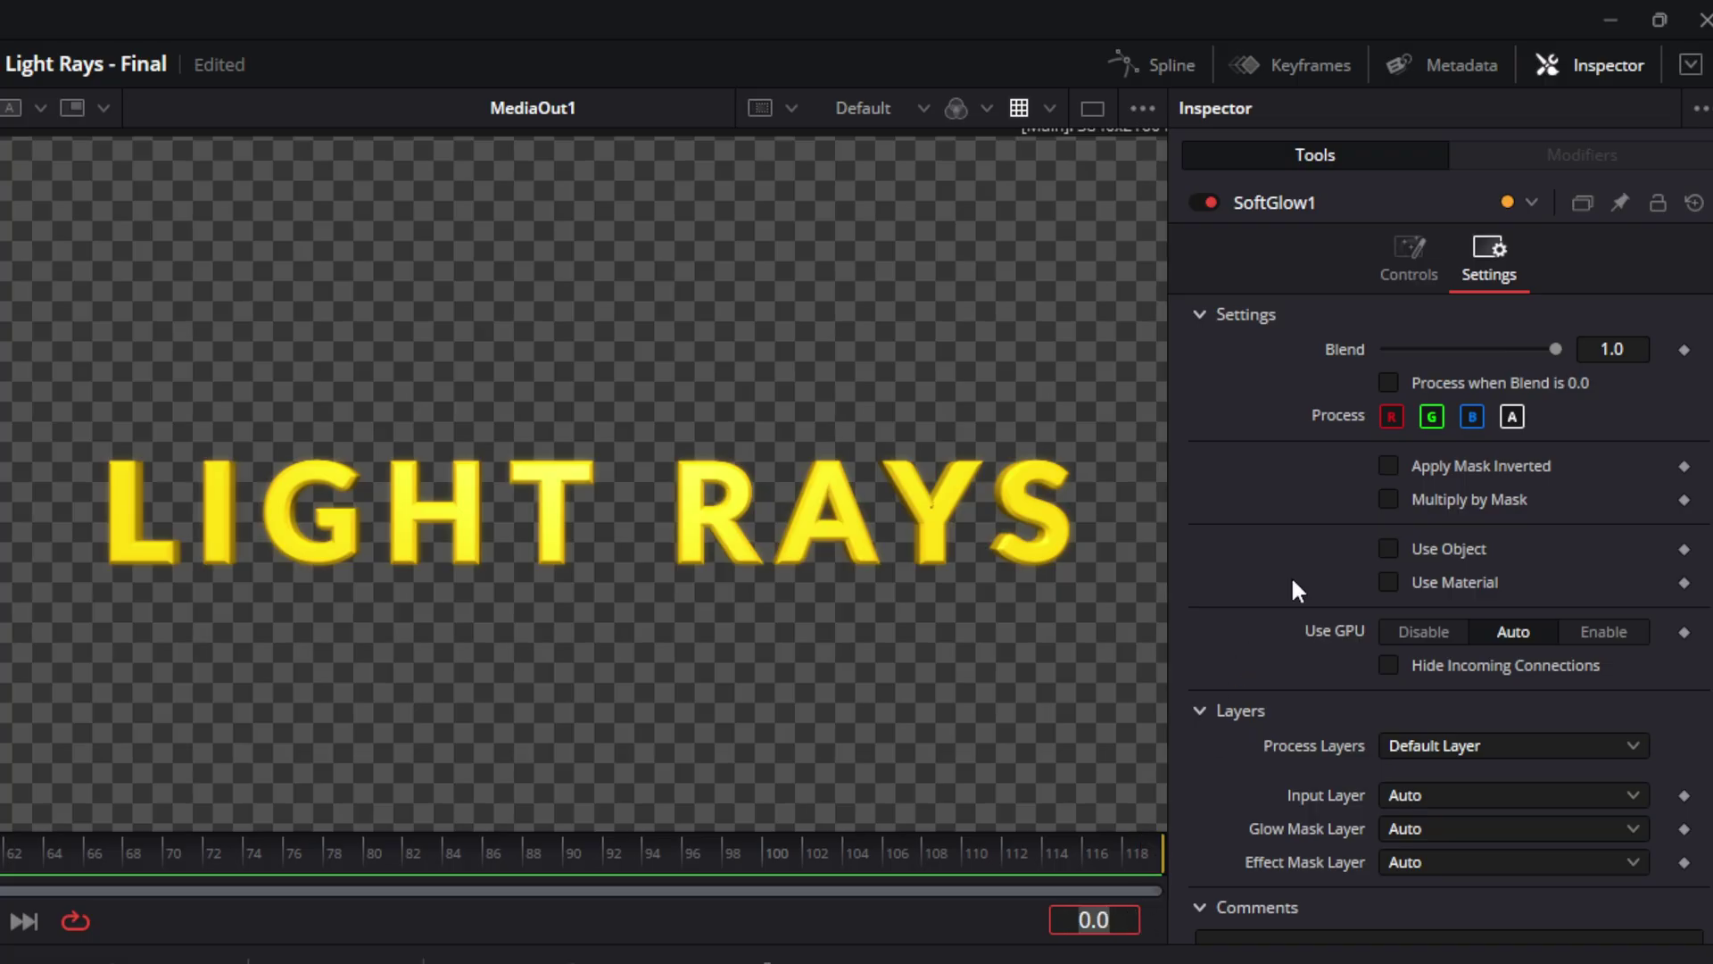
{"action": "left_click_drag", "start_coordinate": [1557, 349], "coordinate": [1386, 349]}
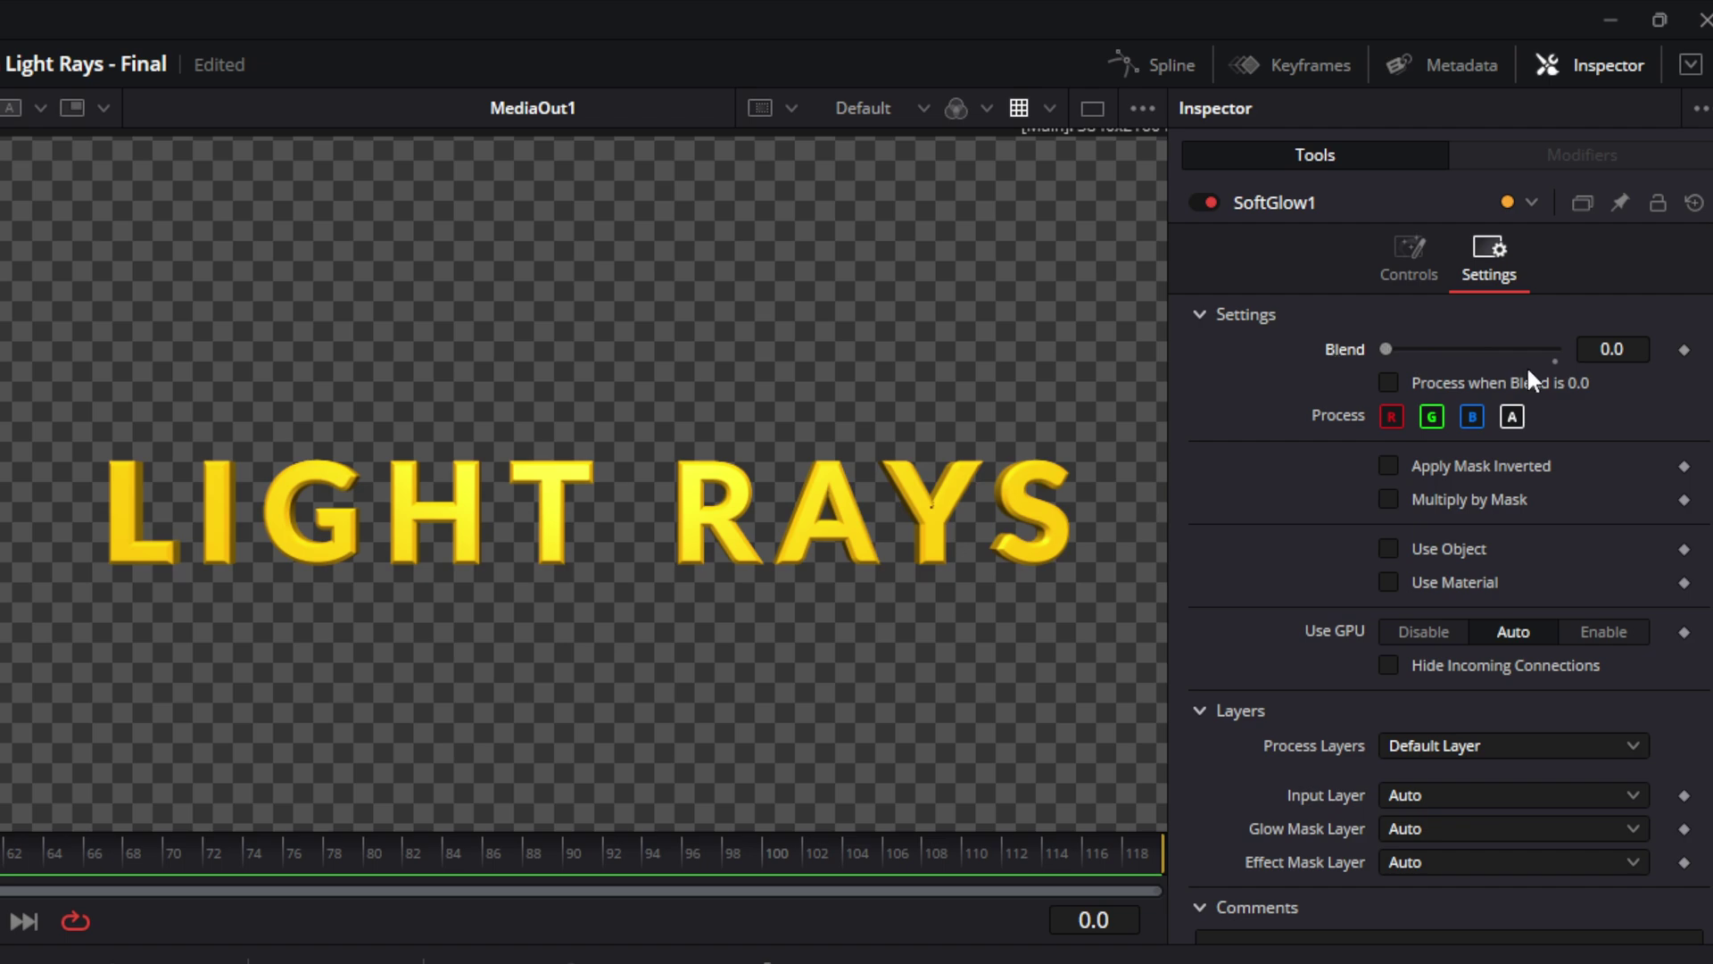
{"action": "left_click", "coordinate": [1685, 351]}
Raise the glow Blend to 1.0 at frame 30, then move to frame 90
{"action": "left_click", "coordinate": [1132, 919]}
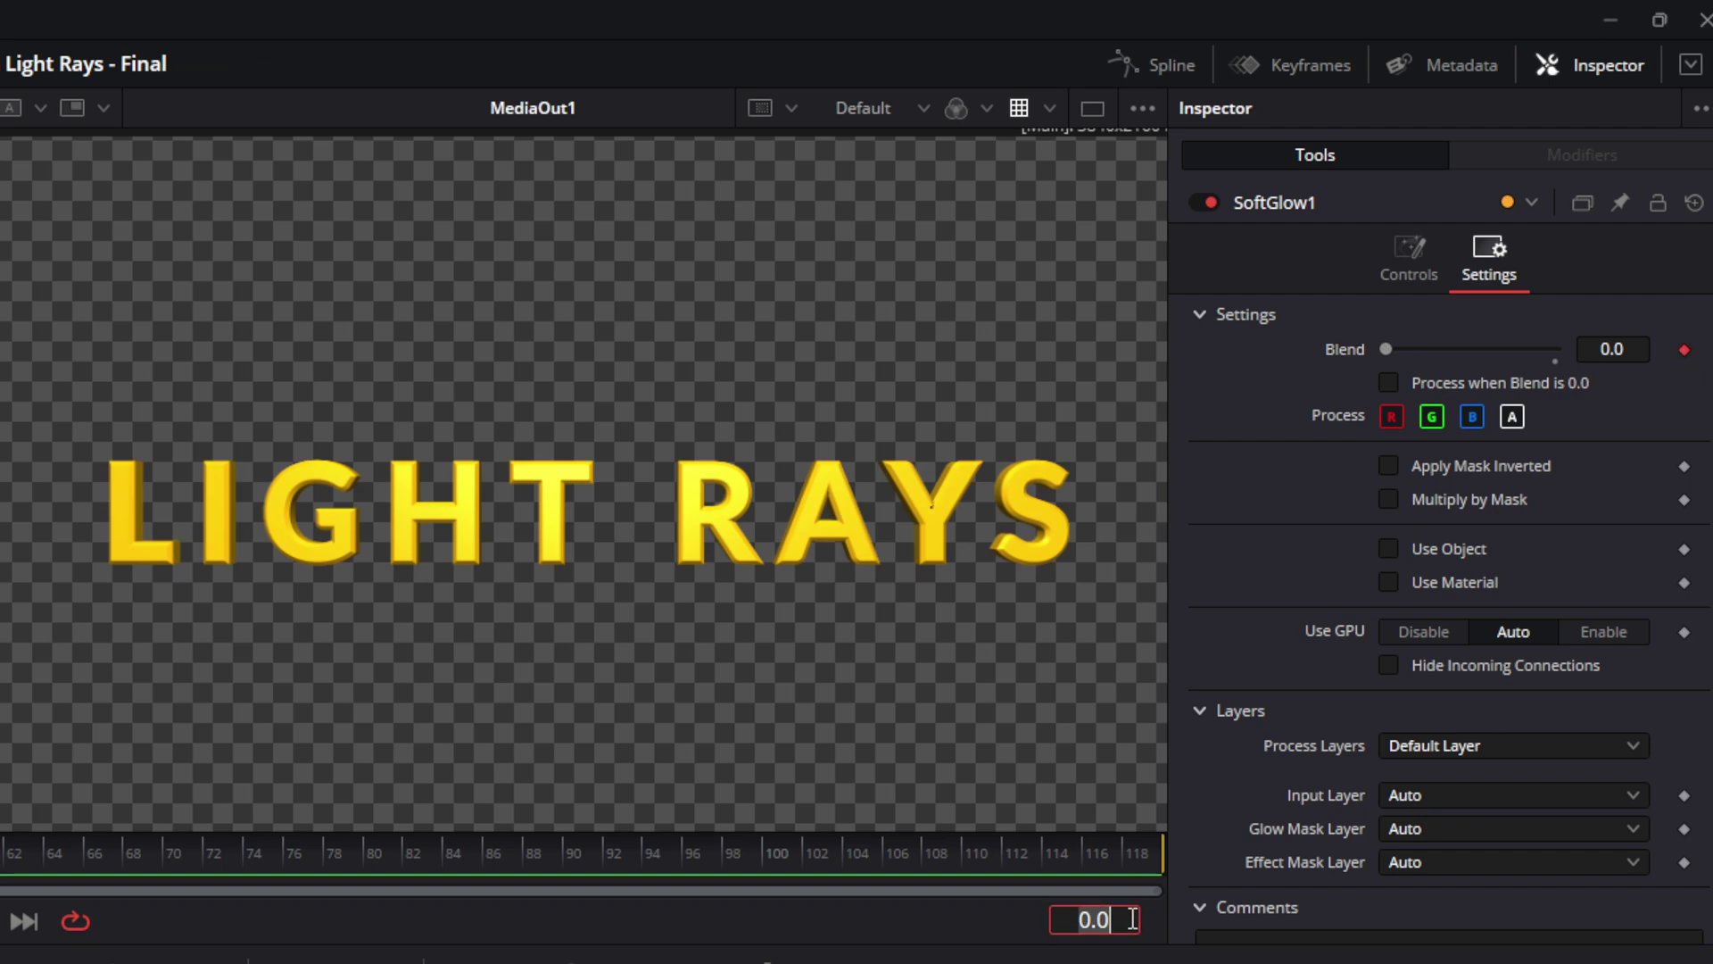
{"action": "type", "text": "30"}
{"action": "key", "text": "Return"}
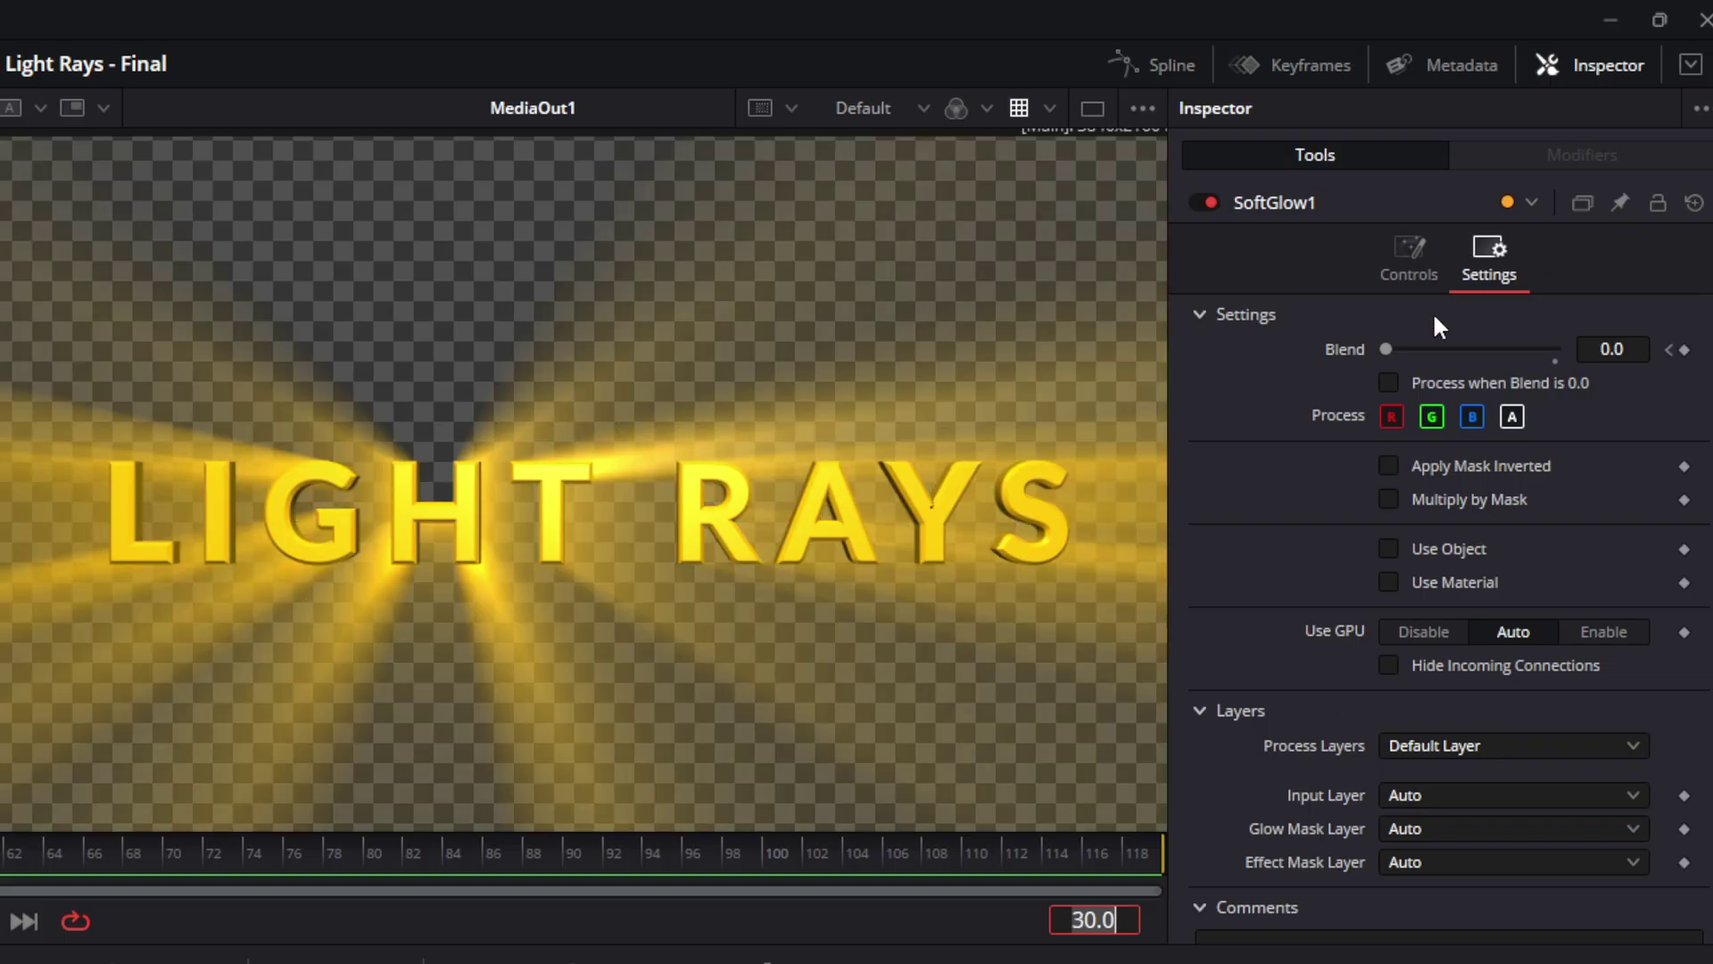
{"action": "left_click_drag", "start_coordinate": [1385, 350], "coordinate": [1651, 384]}
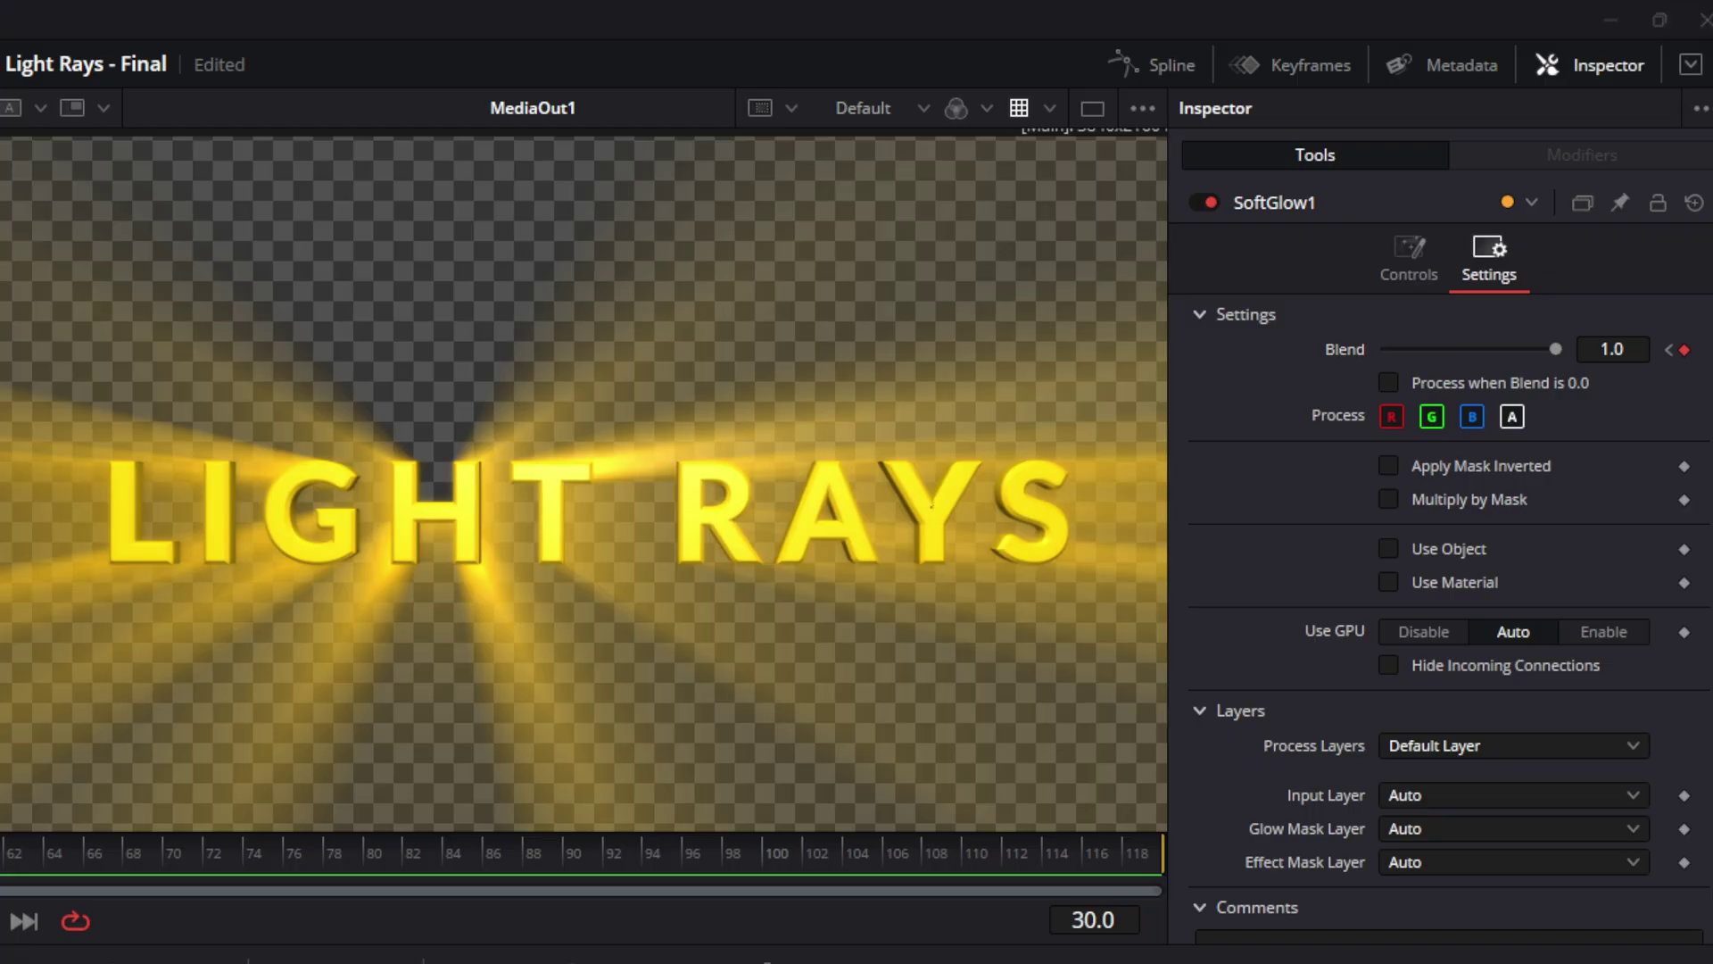
{"action": "left_click", "coordinate": [1104, 915]}
{"action": "type", "text": "90"}
{"action": "key", "text": "Return"}
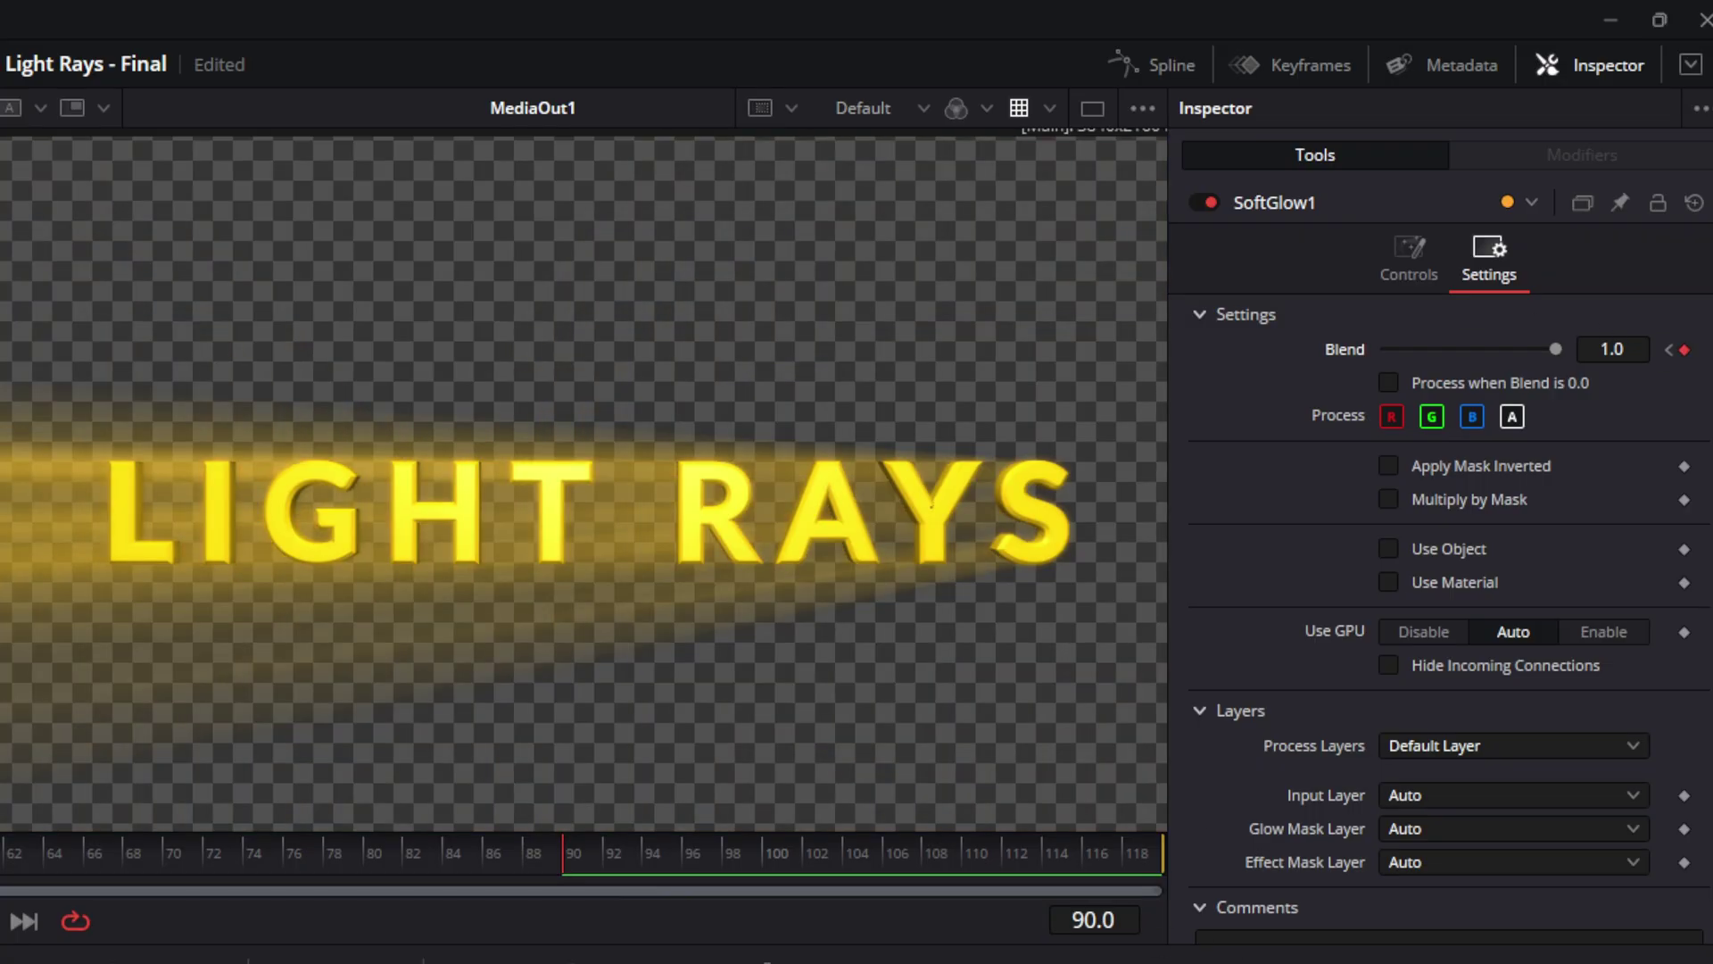
Keyframe the glow Blend at 0.0 on frame 119 and play from the start
{"action": "left_click_drag", "start_coordinate": [573, 848], "coordinate": [1165, 858]}
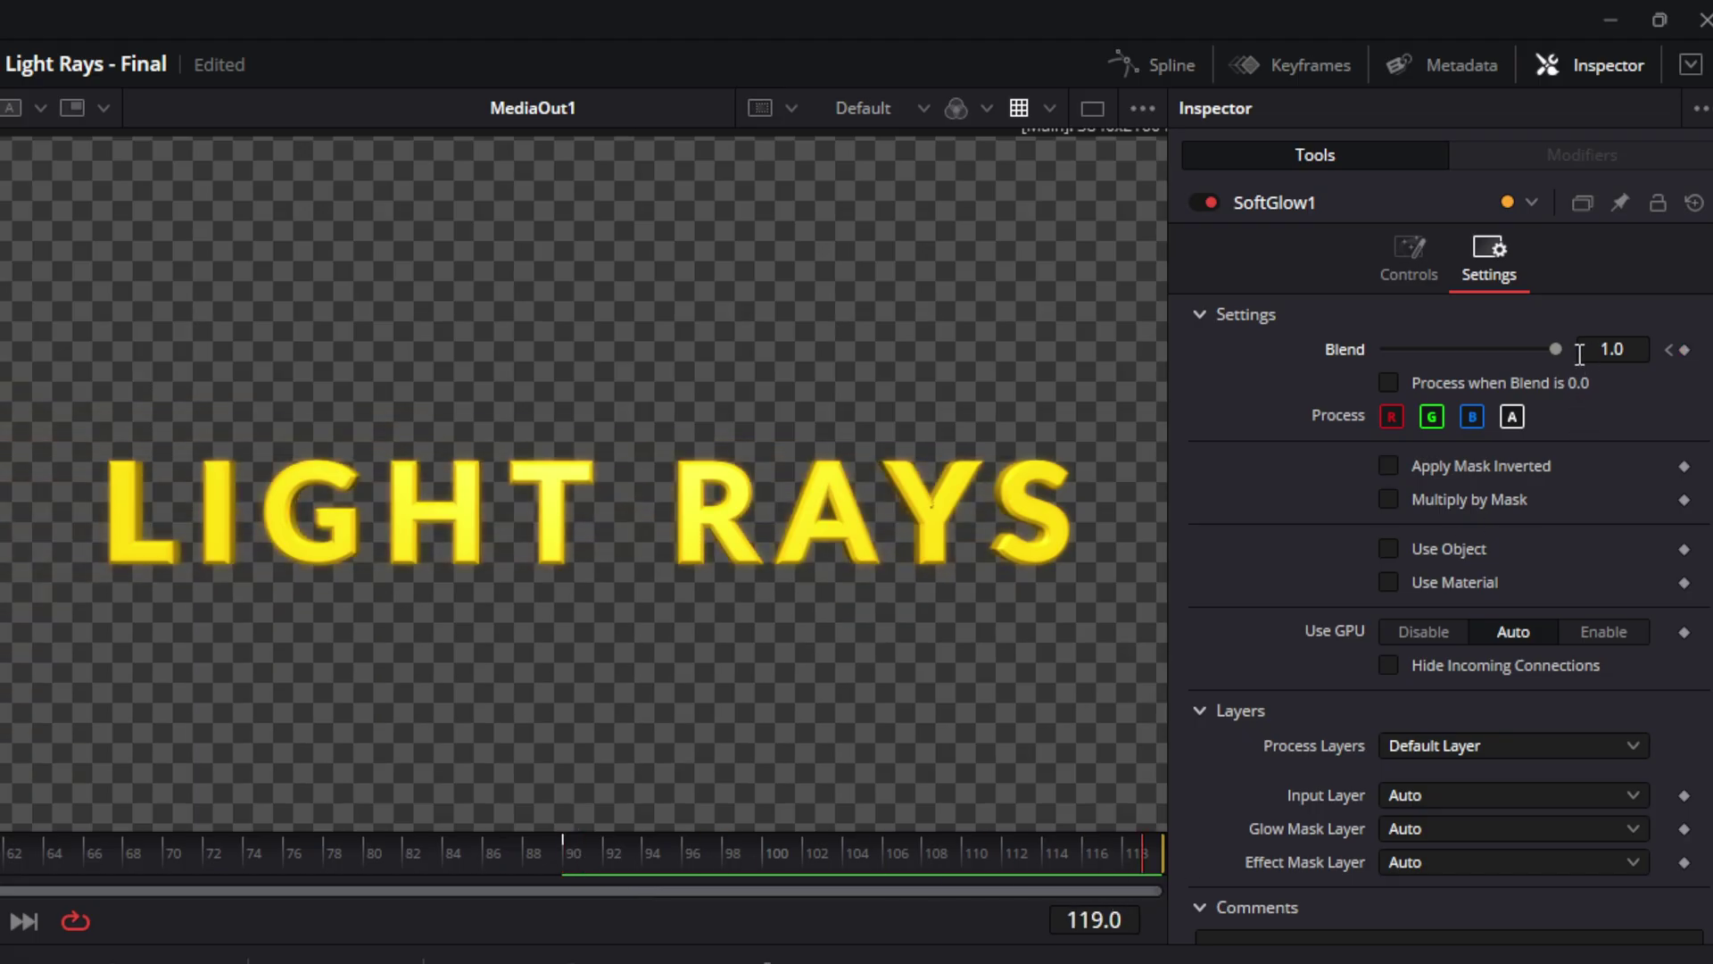
{"action": "left_click_drag", "start_coordinate": [1557, 349], "coordinate": [1320, 346]}
{"action": "left_click", "coordinate": [1683, 350]}
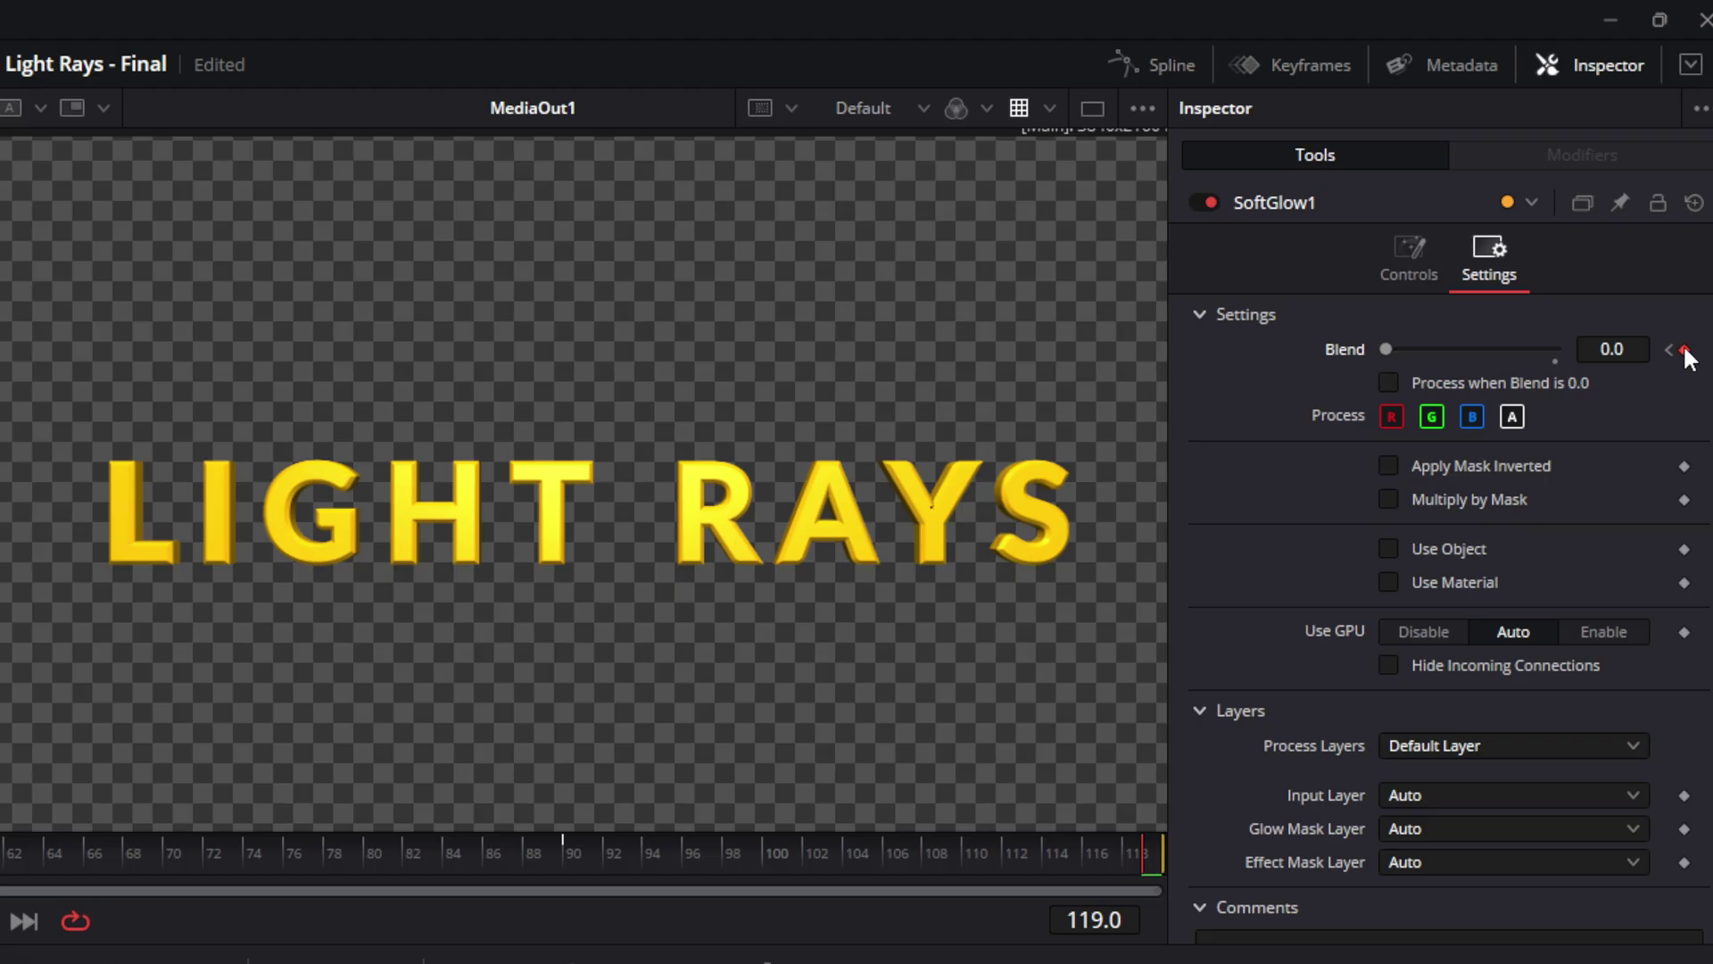
{"action": "left_click", "coordinate": [16, 926]}
{"action": "left_click", "coordinate": [14, 933]}
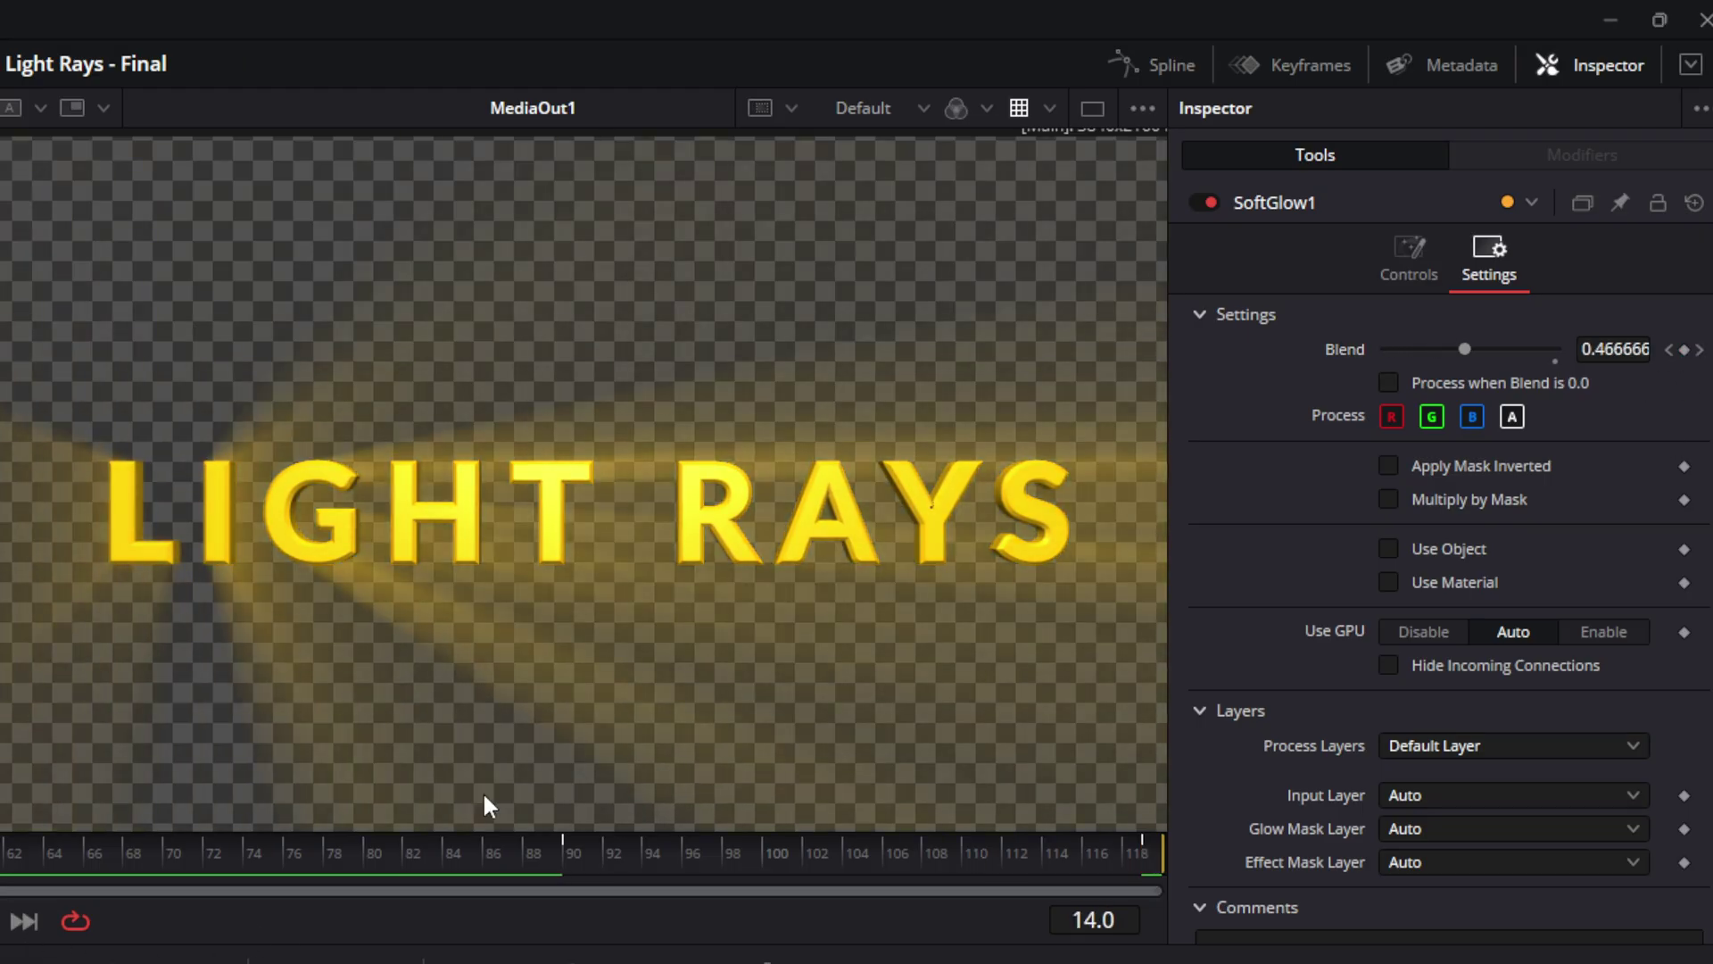